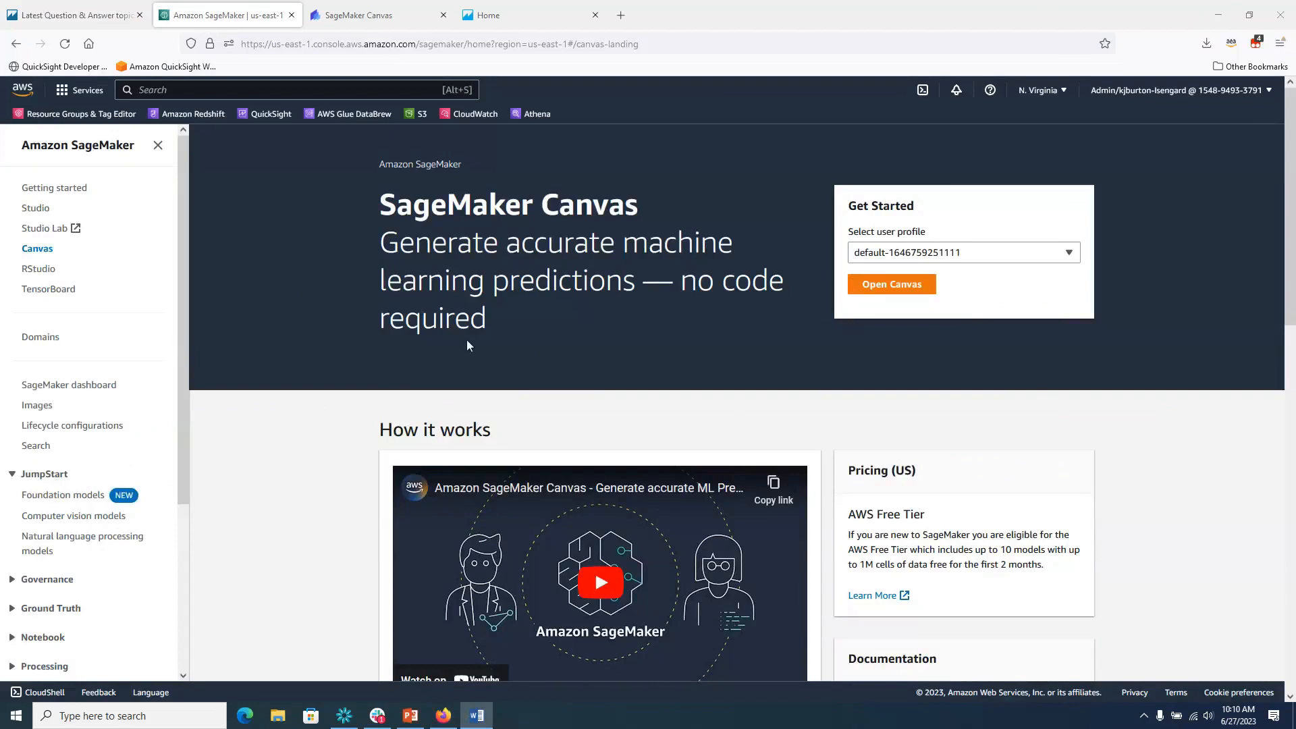
Scroll through Canvas's ready-to-use models, then show My models with CommunityDemoTest1 listed first.
left_click(364, 15)
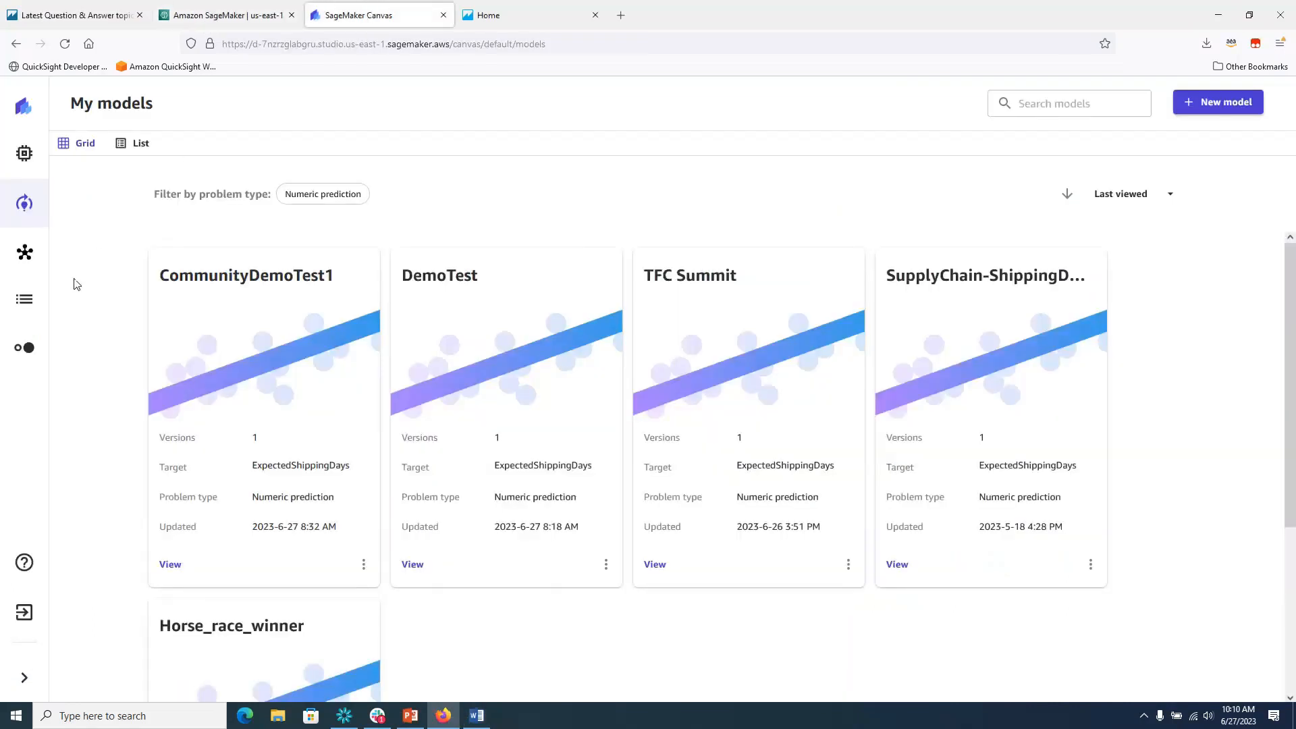
left_click(26, 155)
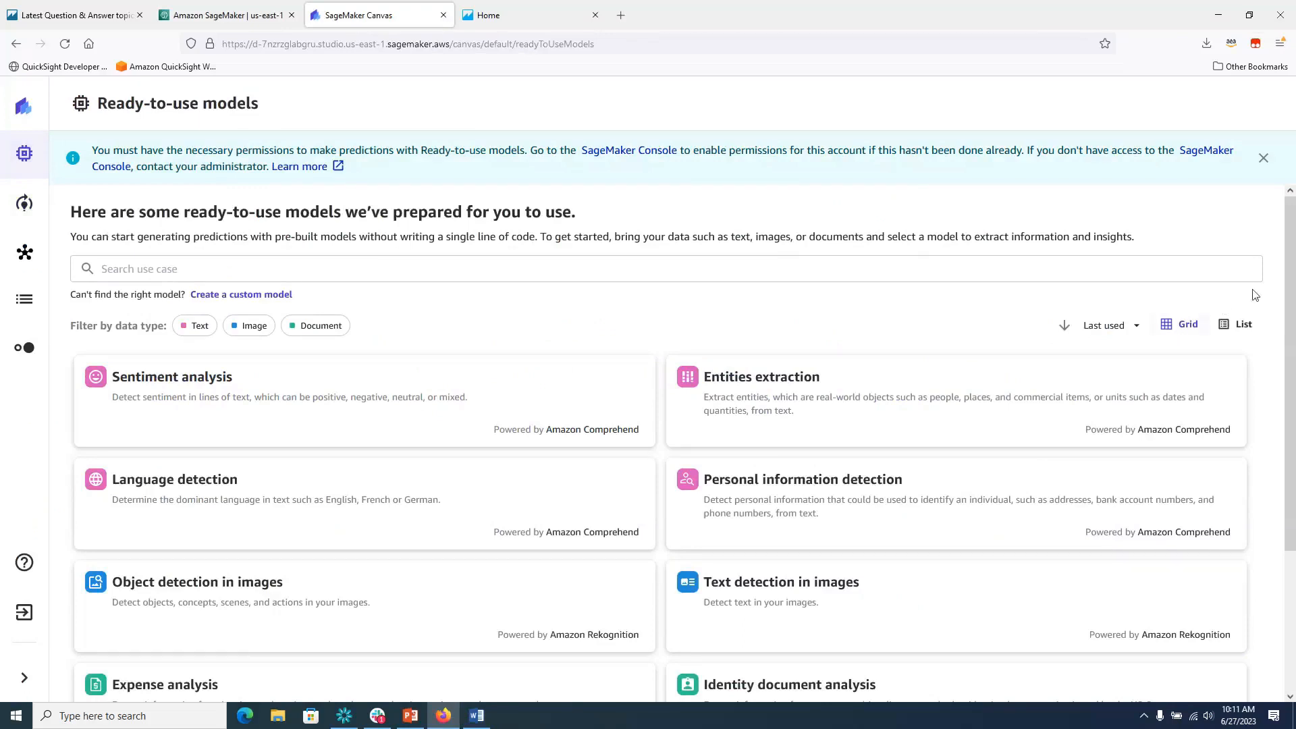
left_click_drag(1291, 309, 1291, 440)
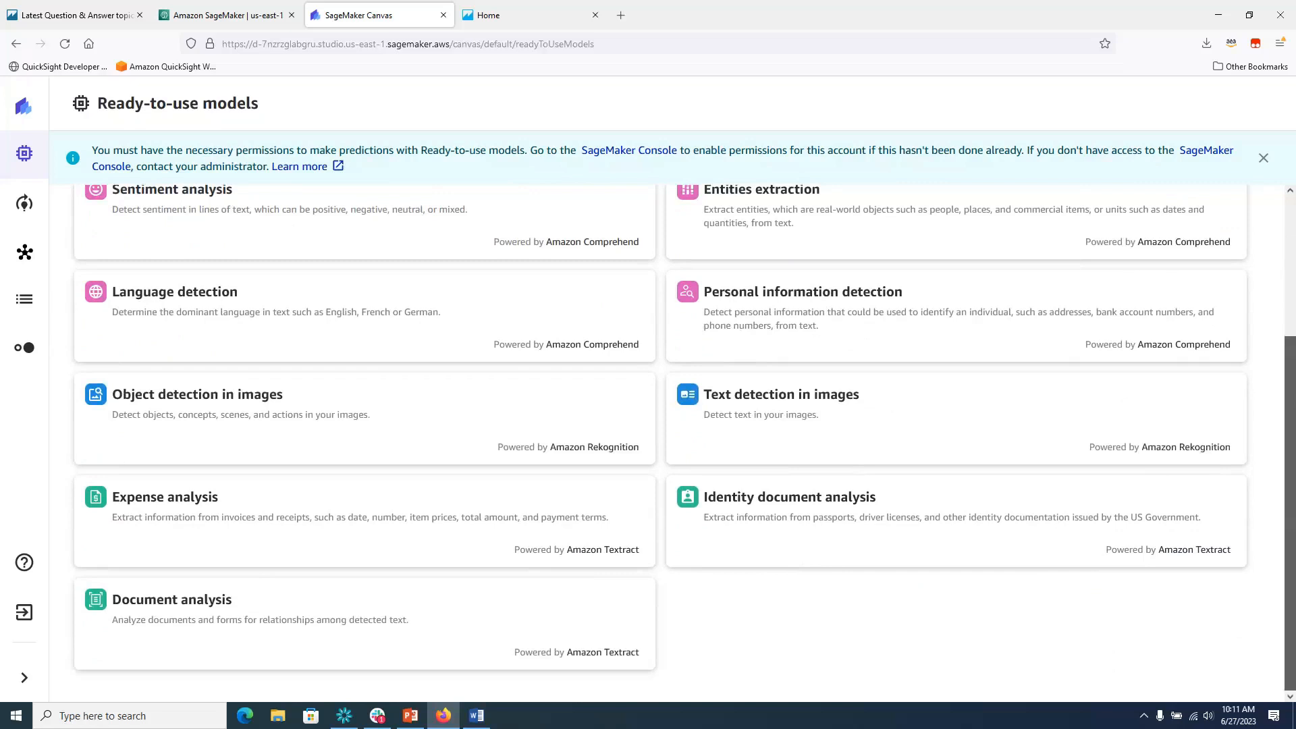
left_click_drag(1291, 449, 1291, 264)
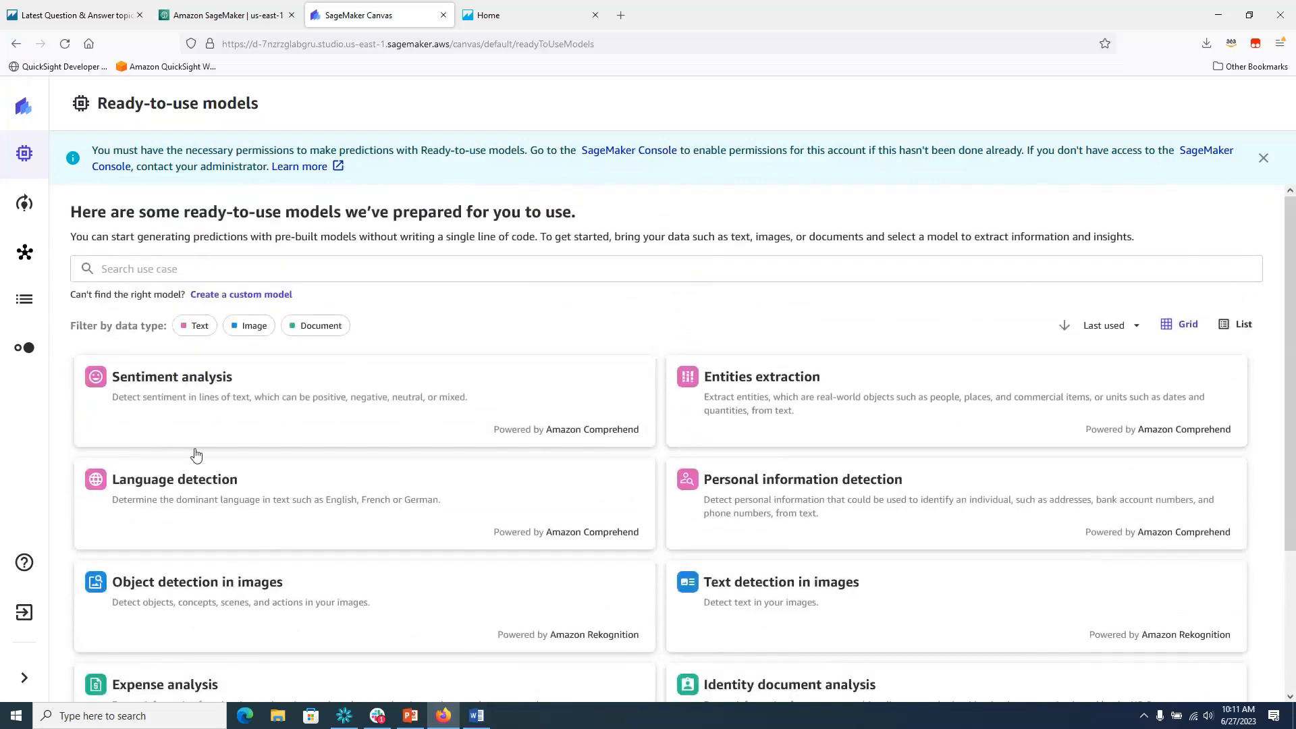
left_click(24, 678)
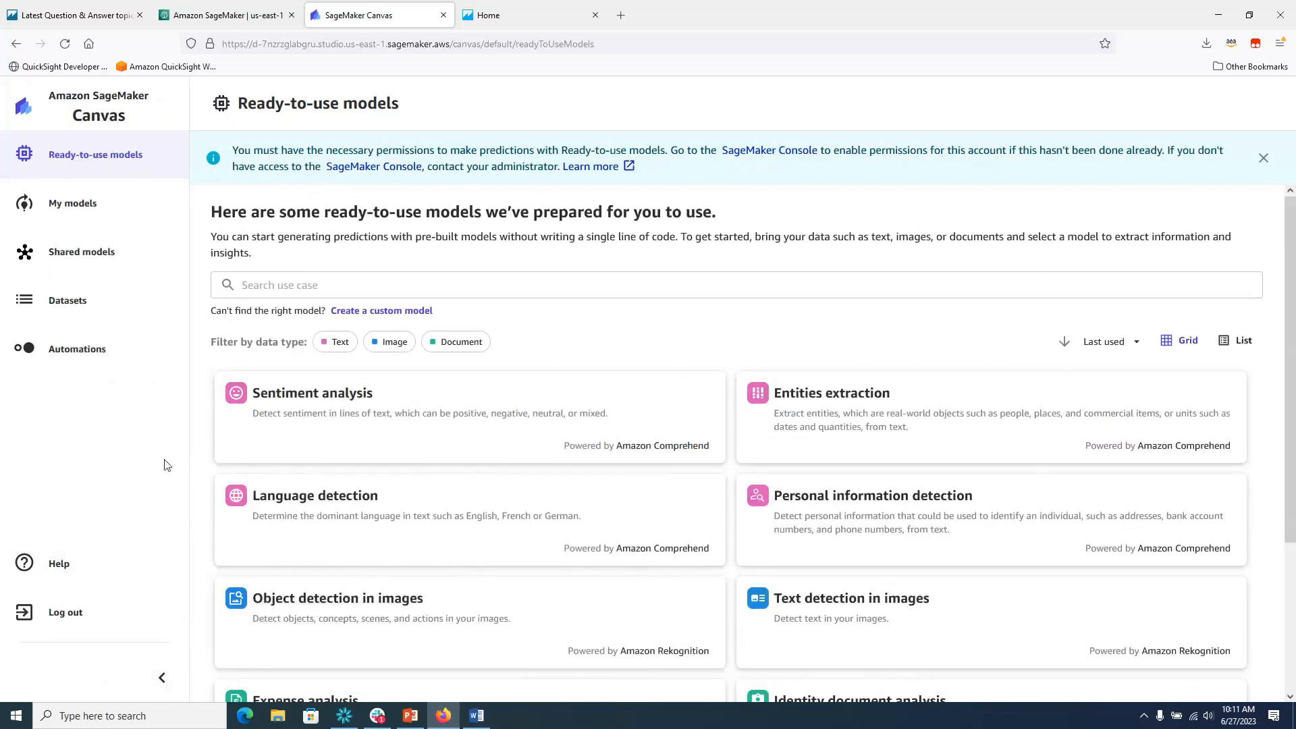
left_click(75, 212)
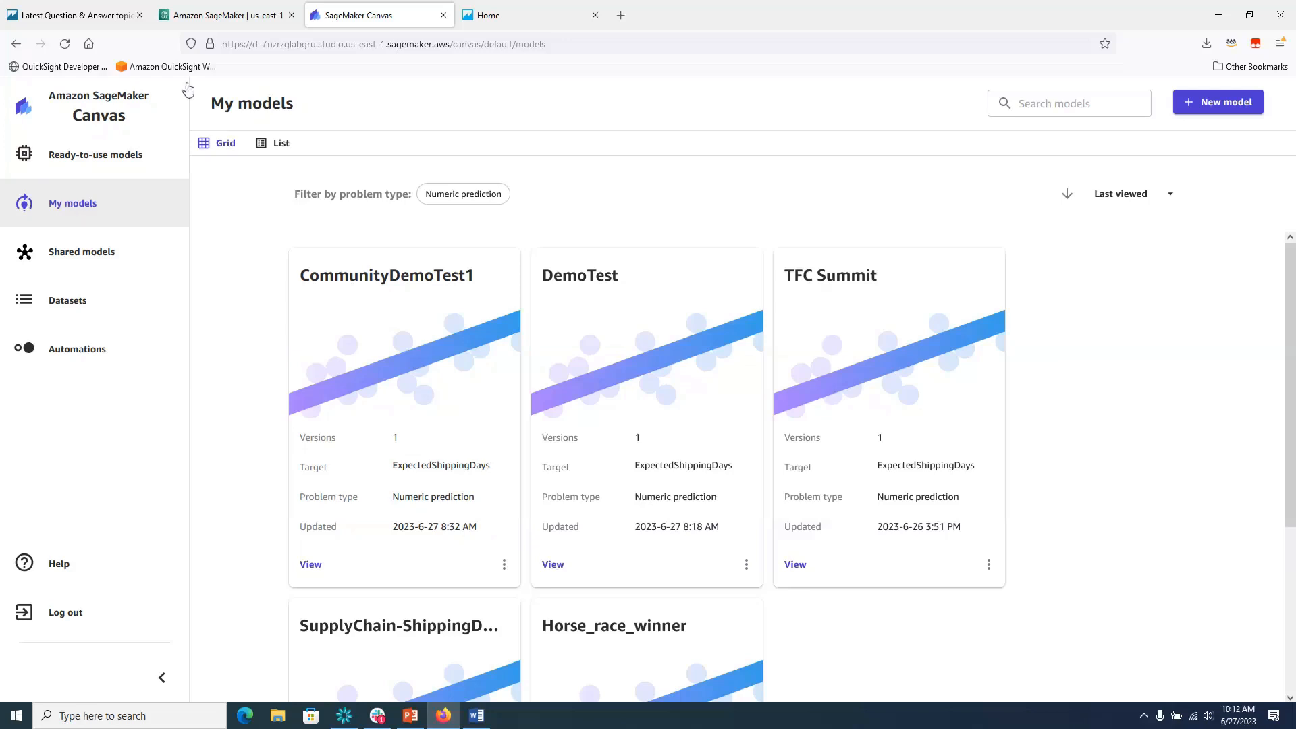
Create a new Predictive analysis model named 'CommunityPresentationLive'.
left_click(1228, 106)
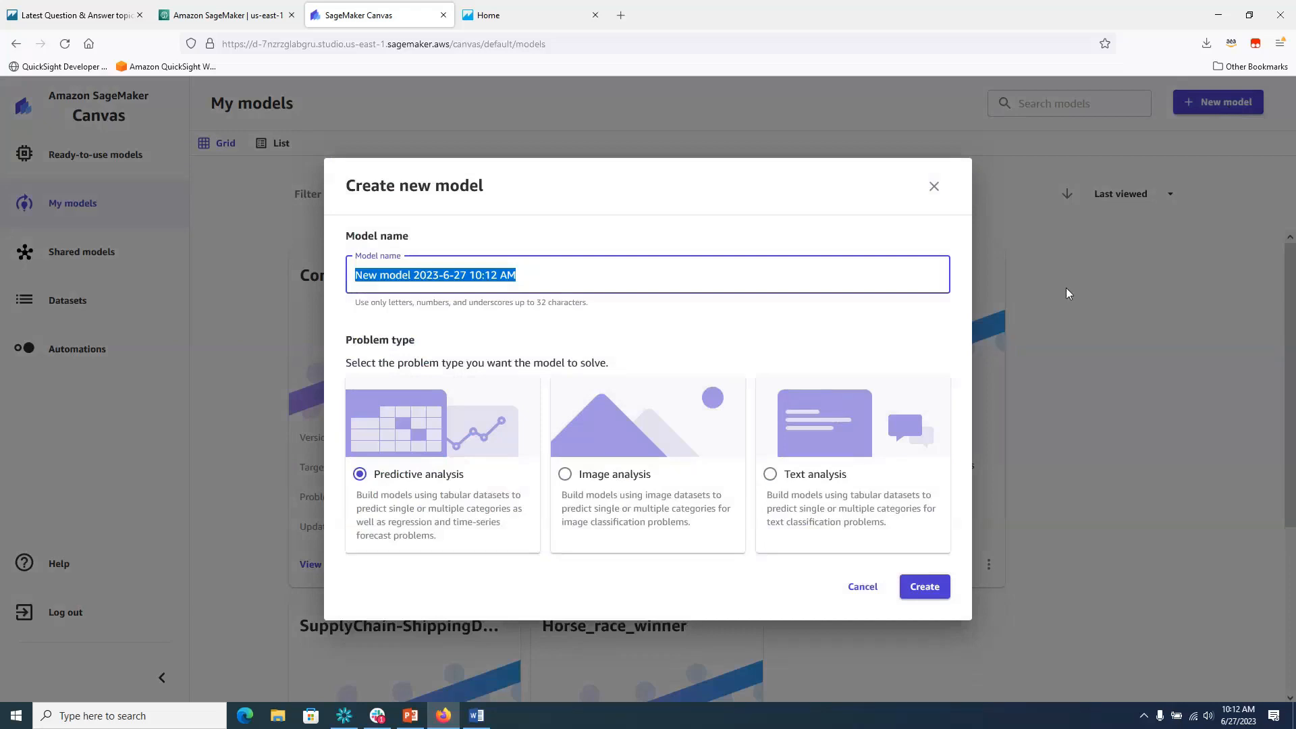
type("Comm")
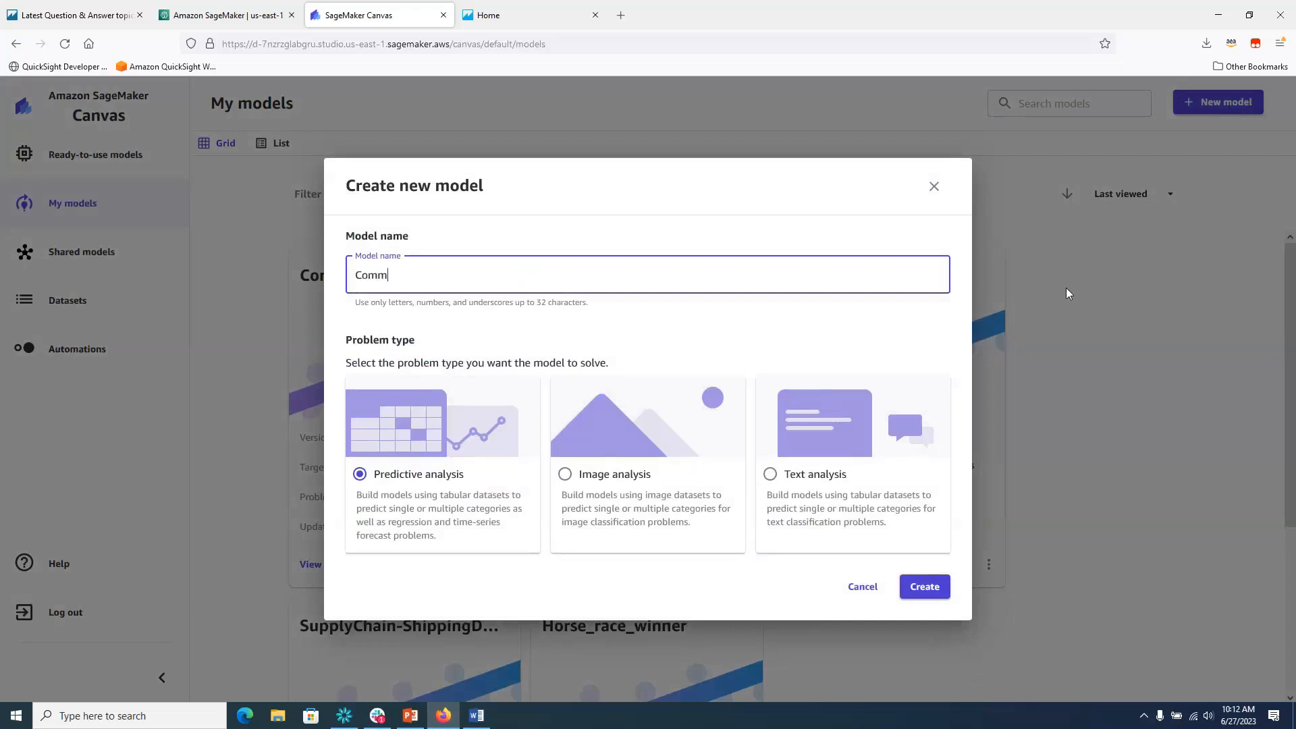
type("unityPresentationLive")
left_click(932, 594)
left_click(932, 594)
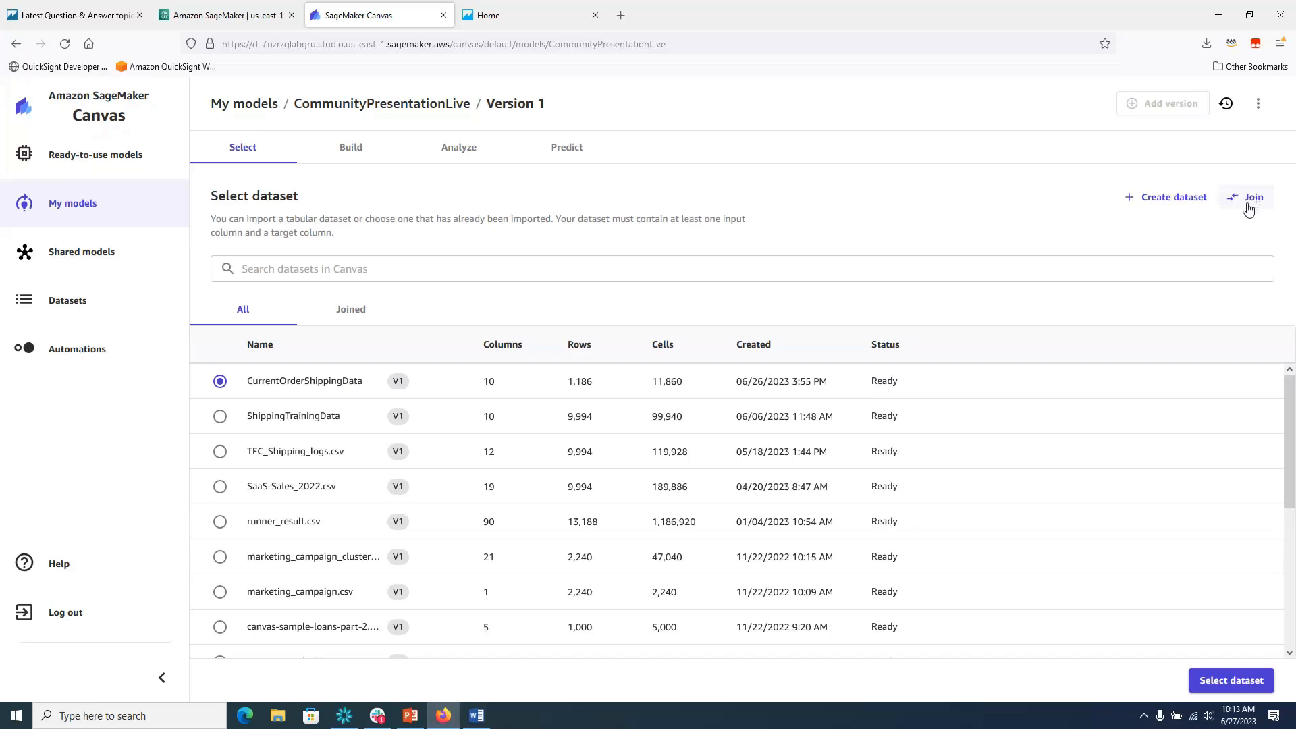
left_click(1156, 200)
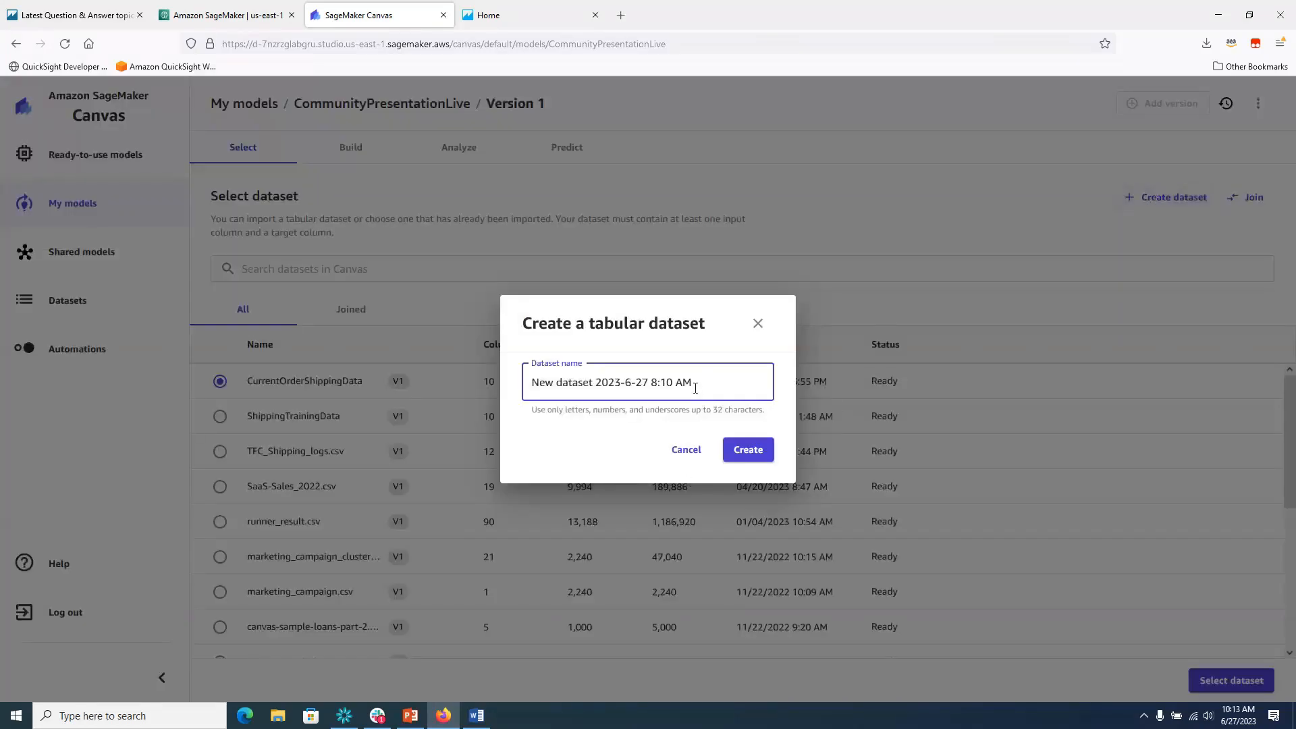
left_click_drag(694, 386, 517, 387)
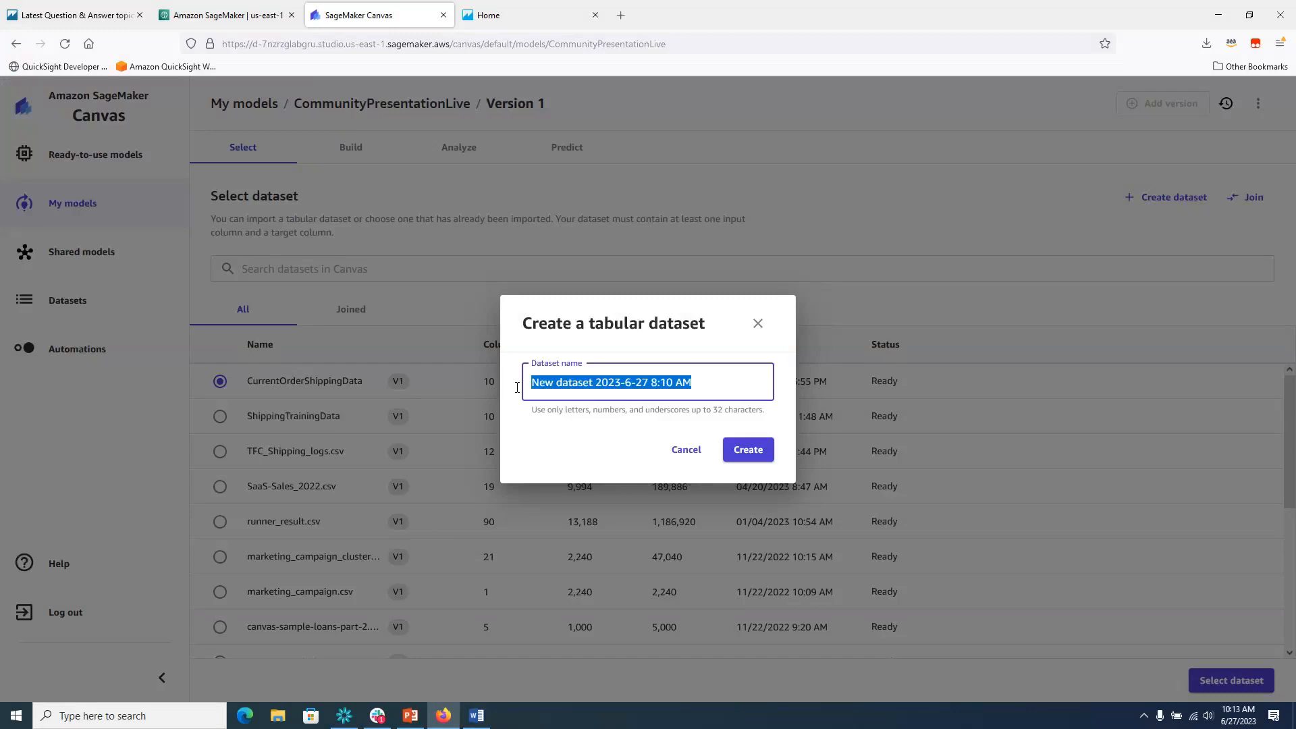
type("test")
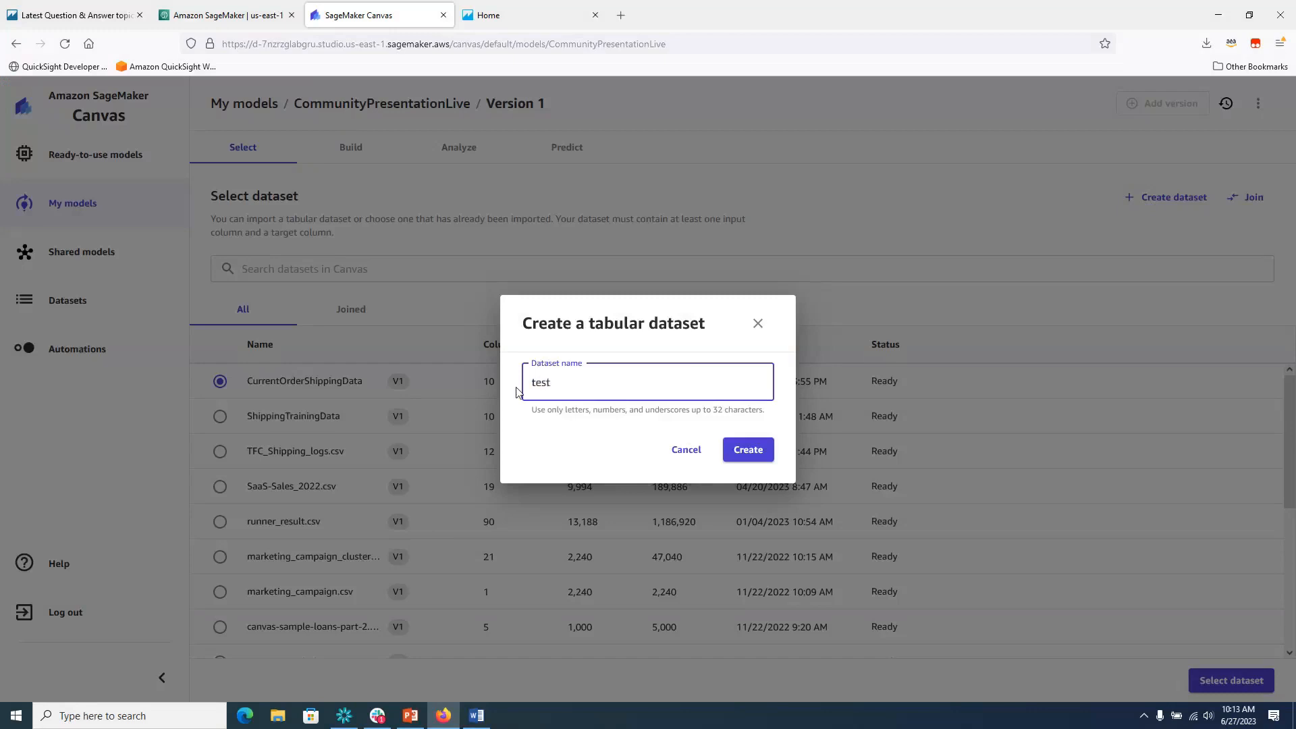
left_click(760, 459)
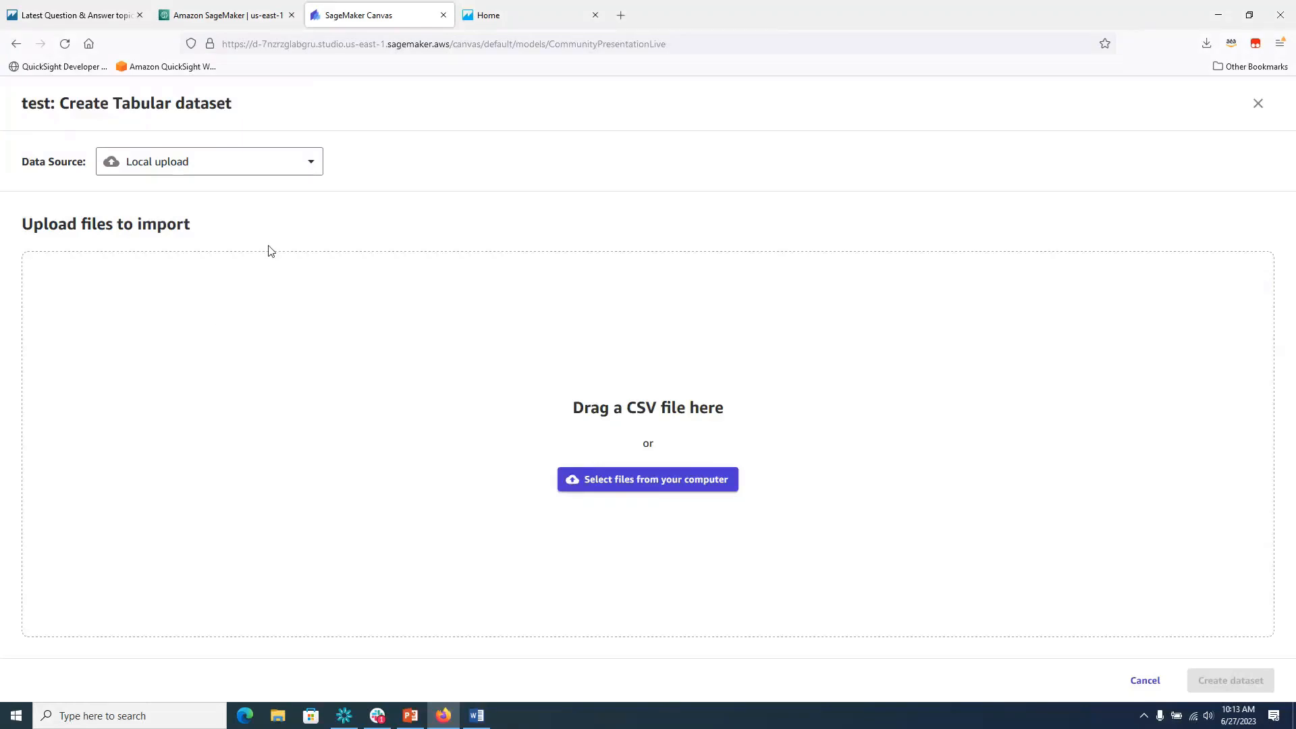
left_click(312, 168)
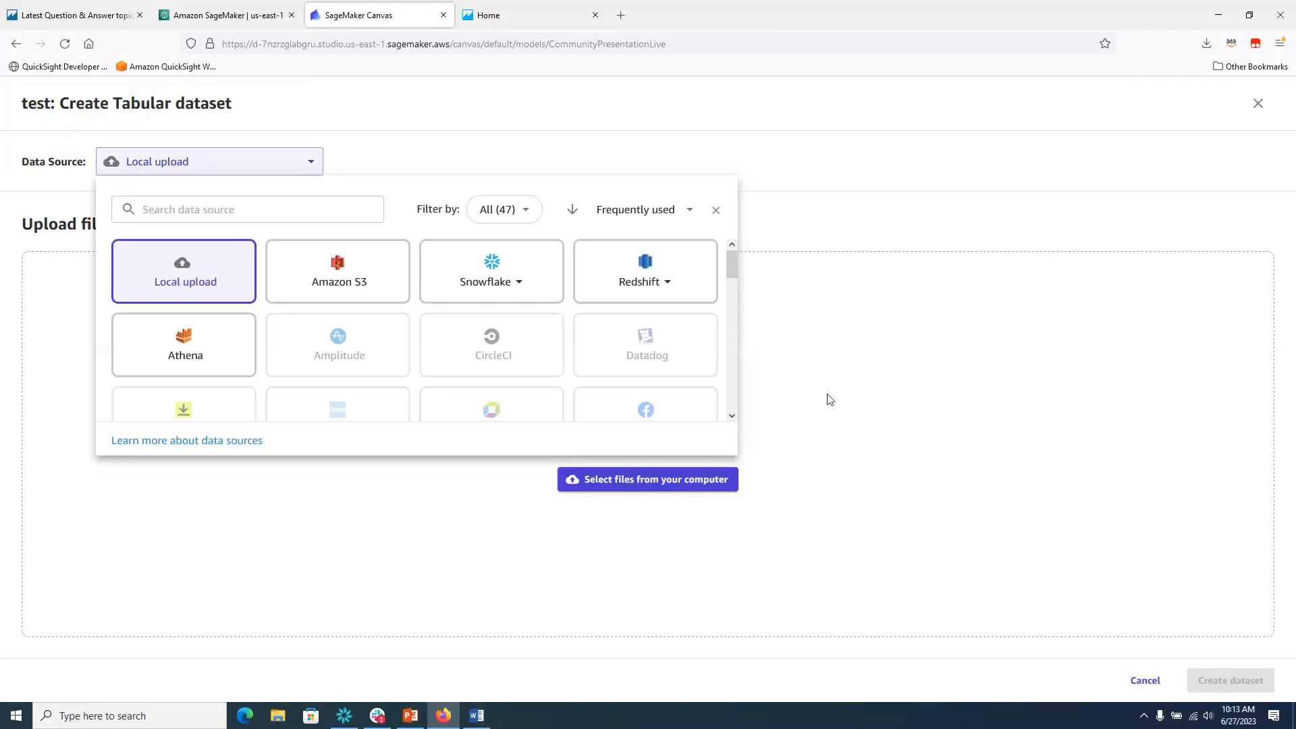
left_click(715, 210)
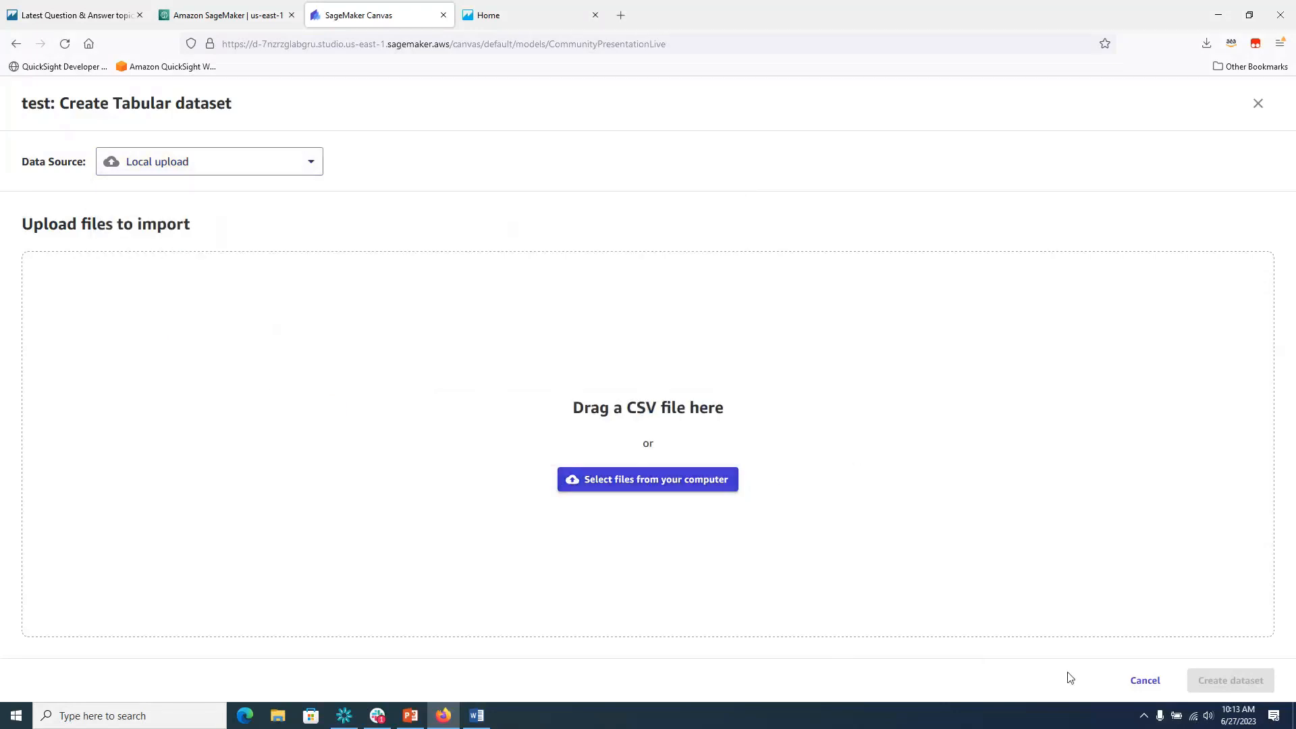
left_click(1146, 682)
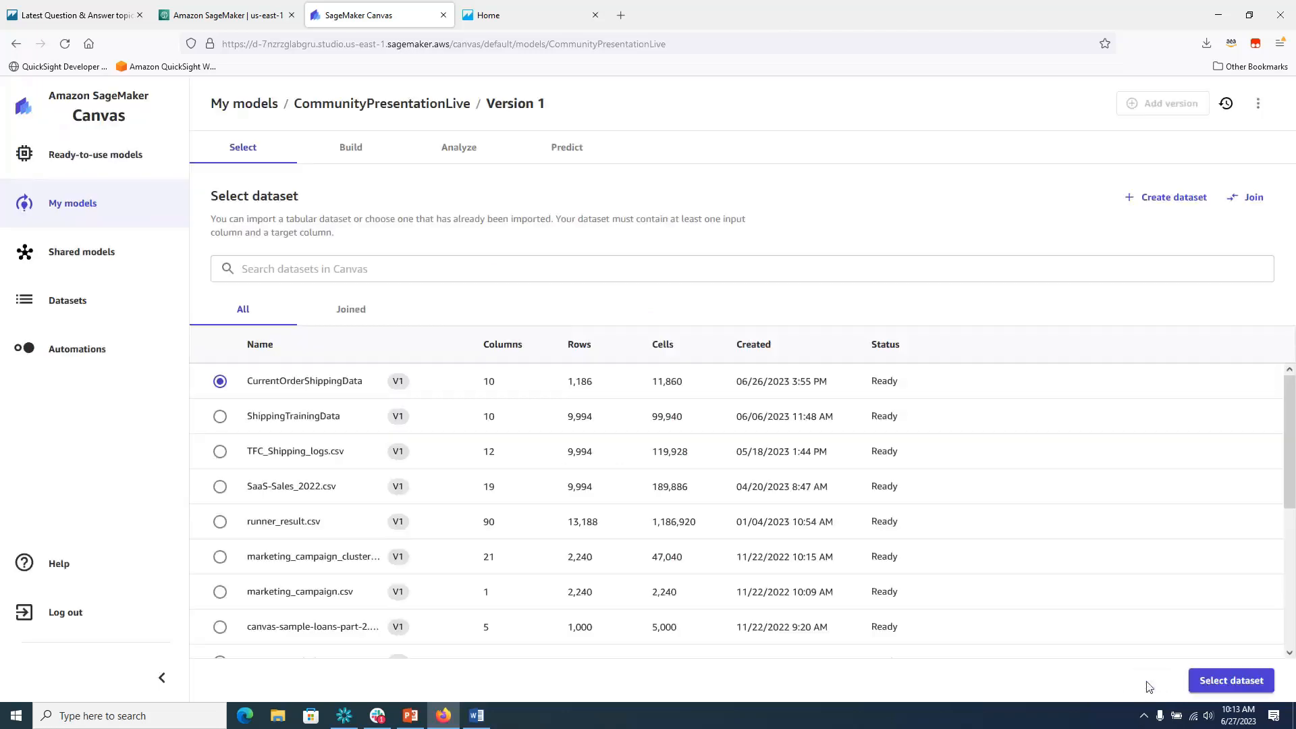
Load the ShippingTrainingData dataset (10 columns, 9,994 rows) into the model's Build step.
left_click(220, 420)
left_click(1209, 683)
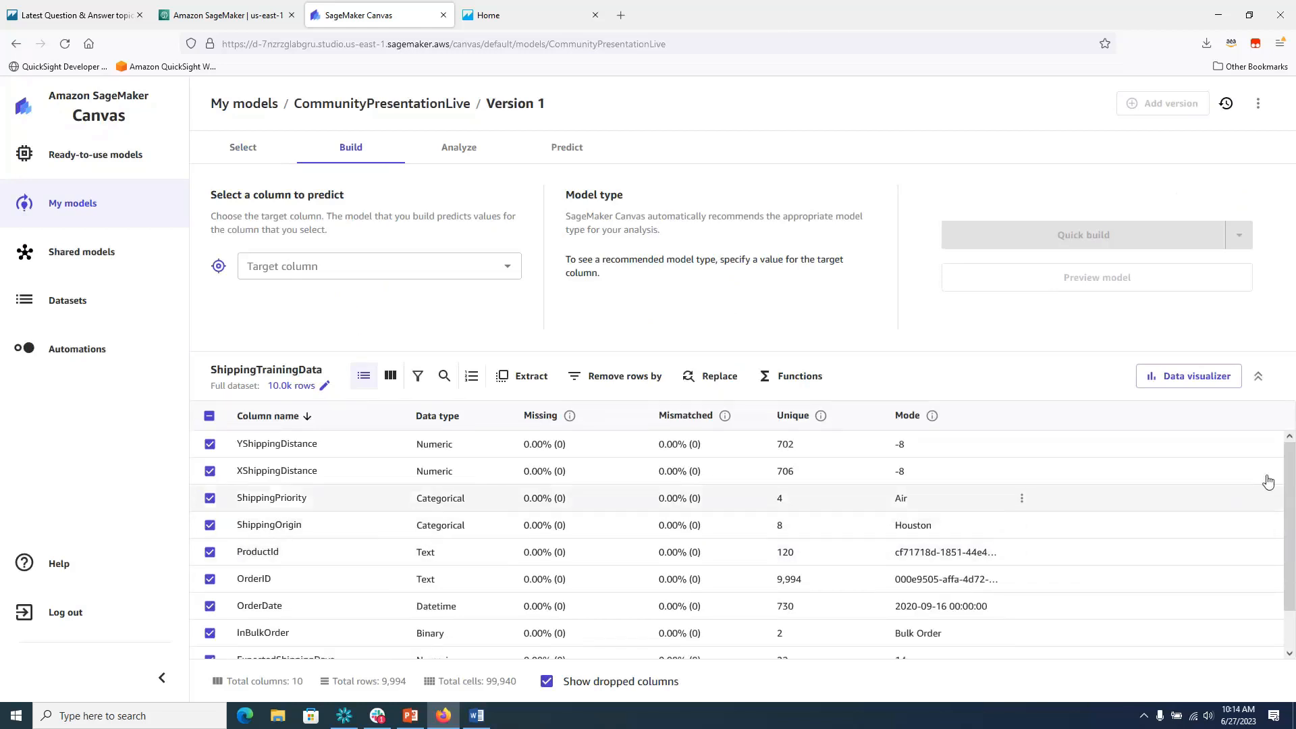
left_click_drag(1288, 482, 1288, 447)
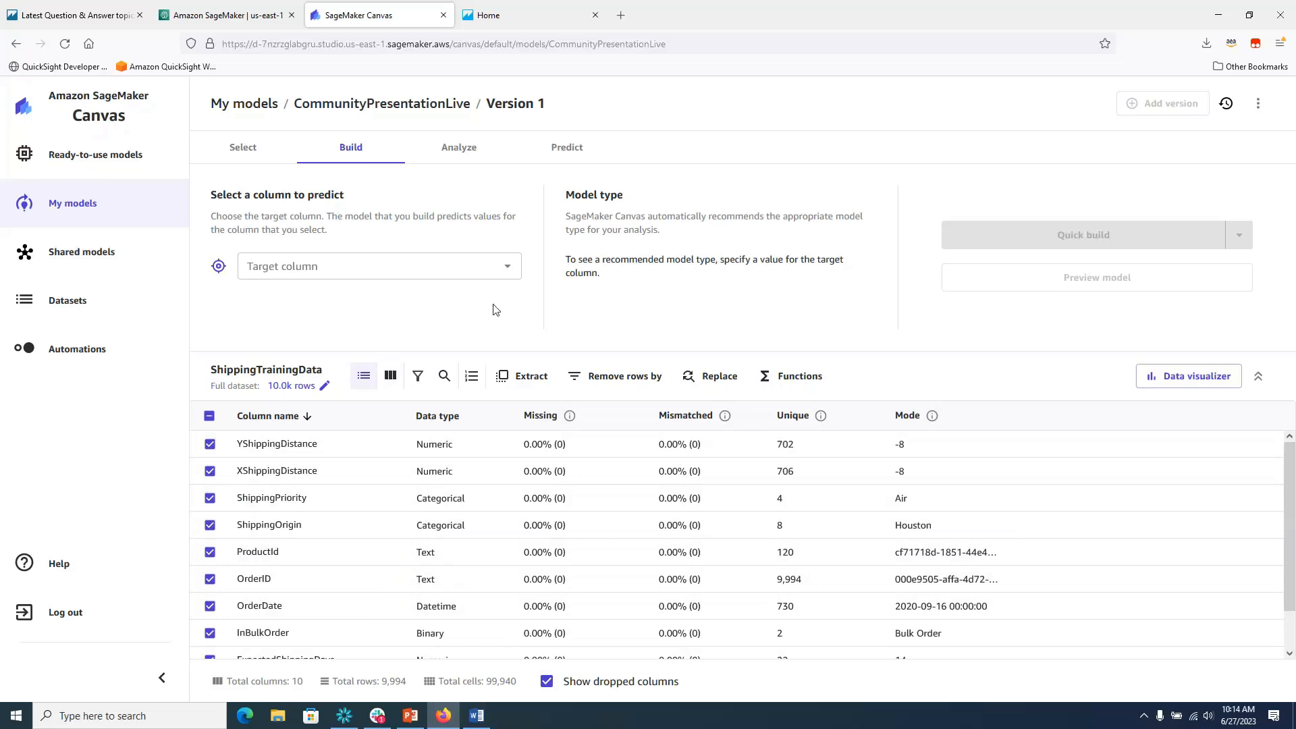
left_click(505, 266)
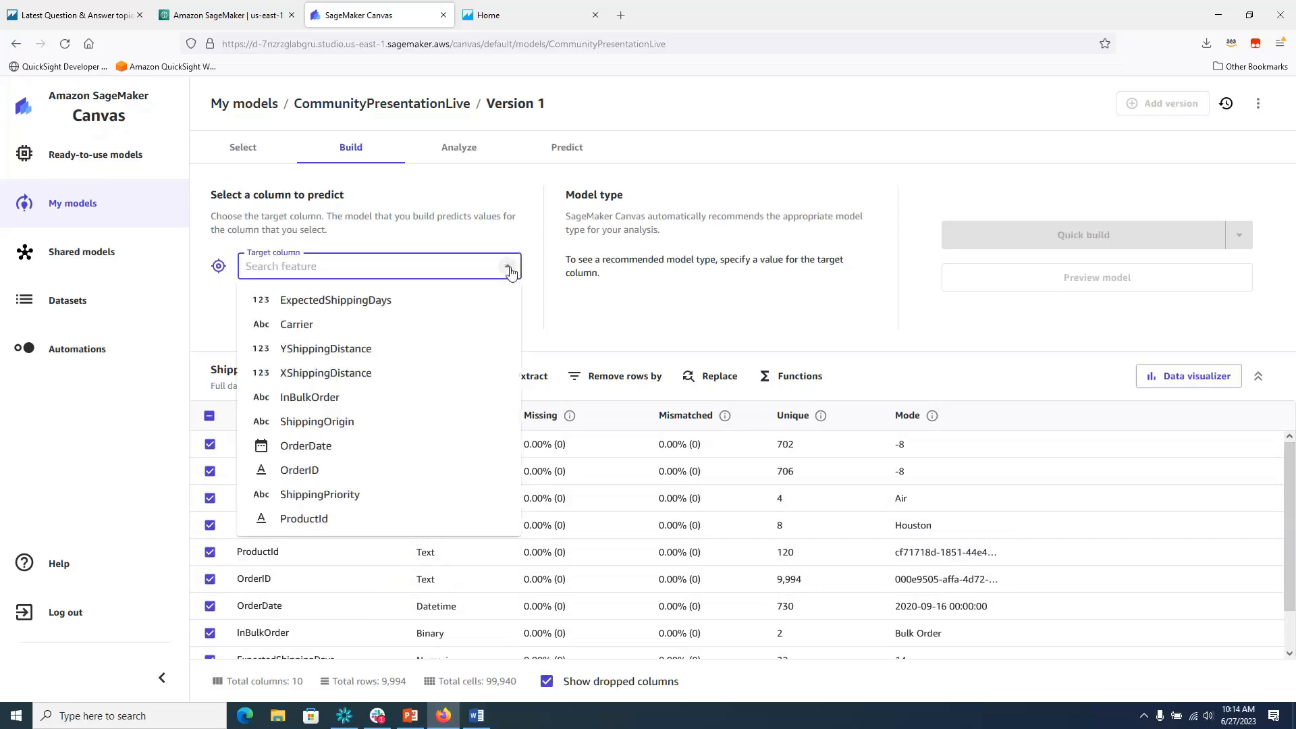
left_click(356, 302)
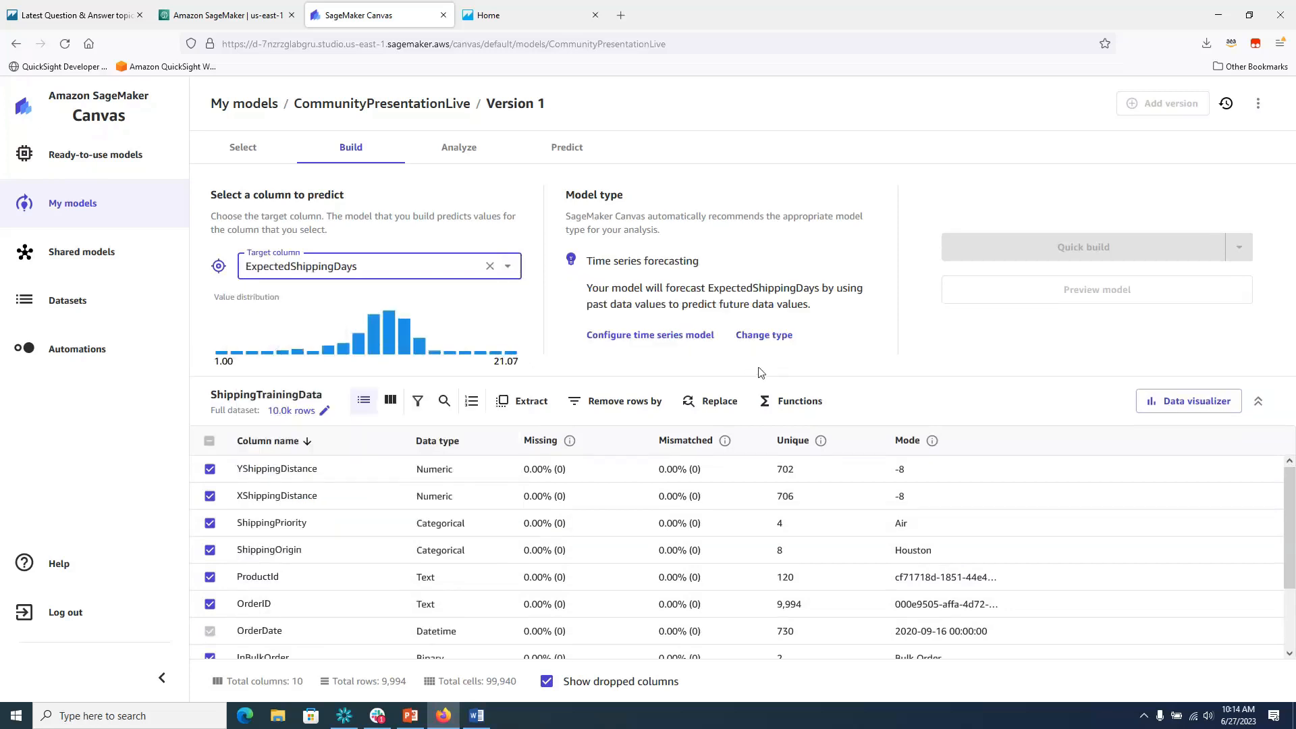
left_click(768, 337)
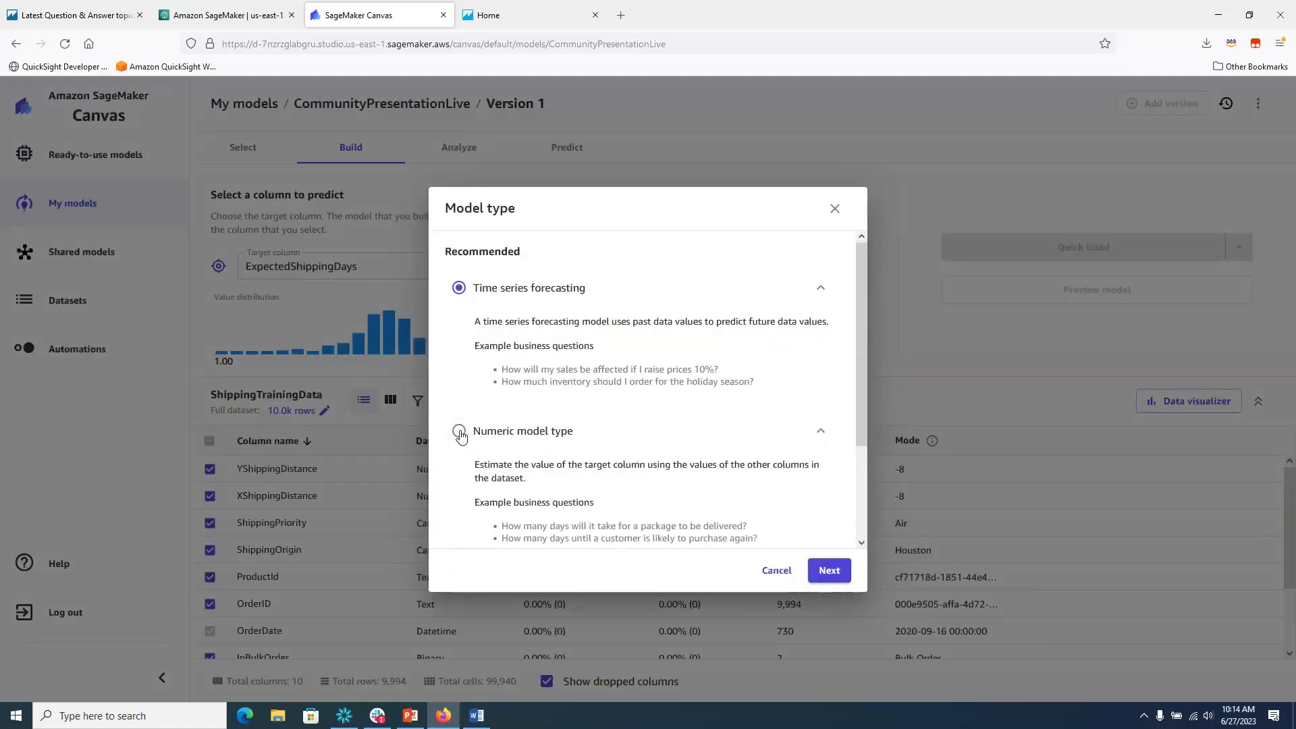
left_click(460, 431)
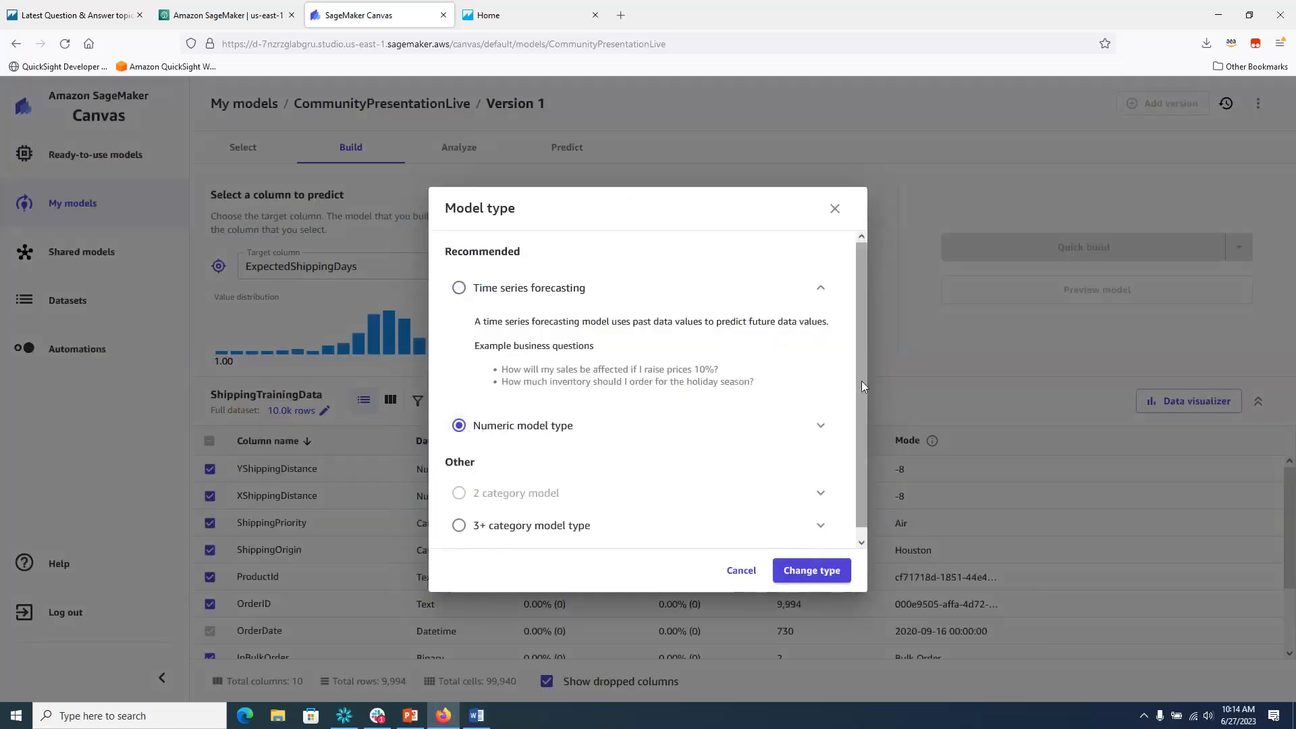
scroll(860, 379, "down", 1)
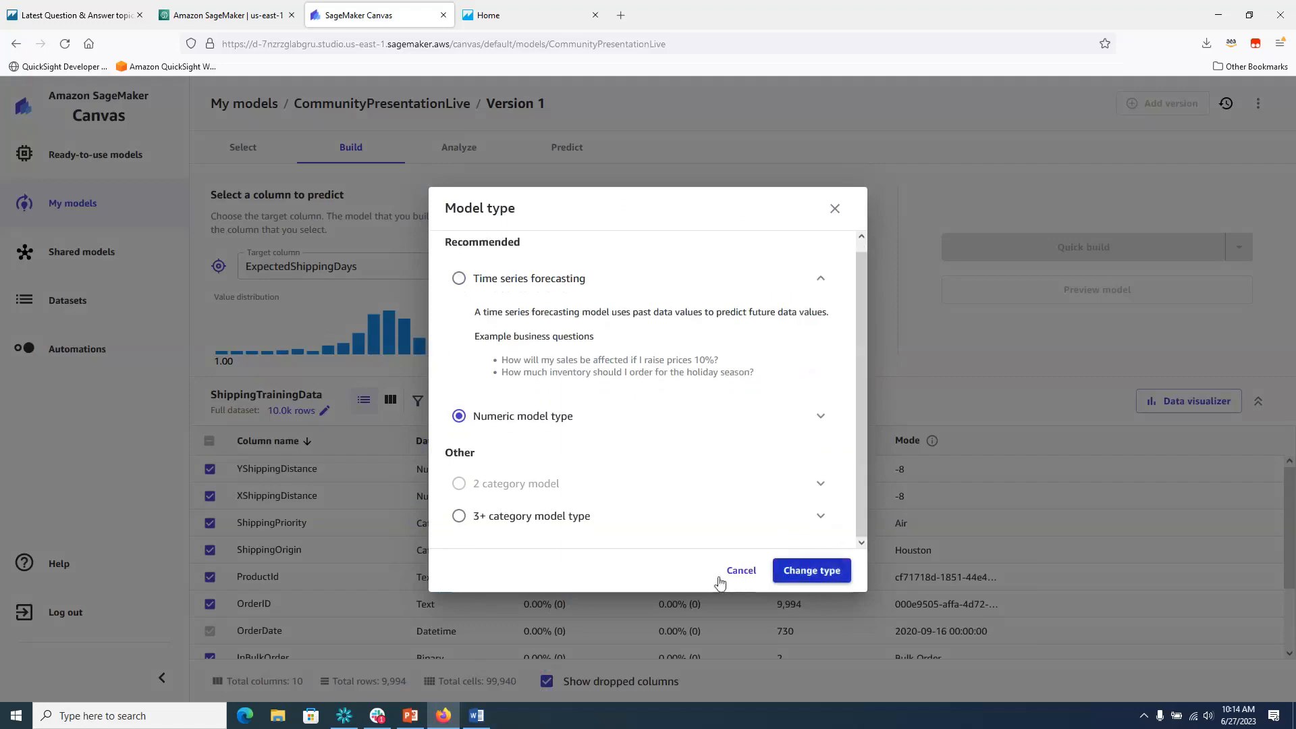
left_click(812, 572)
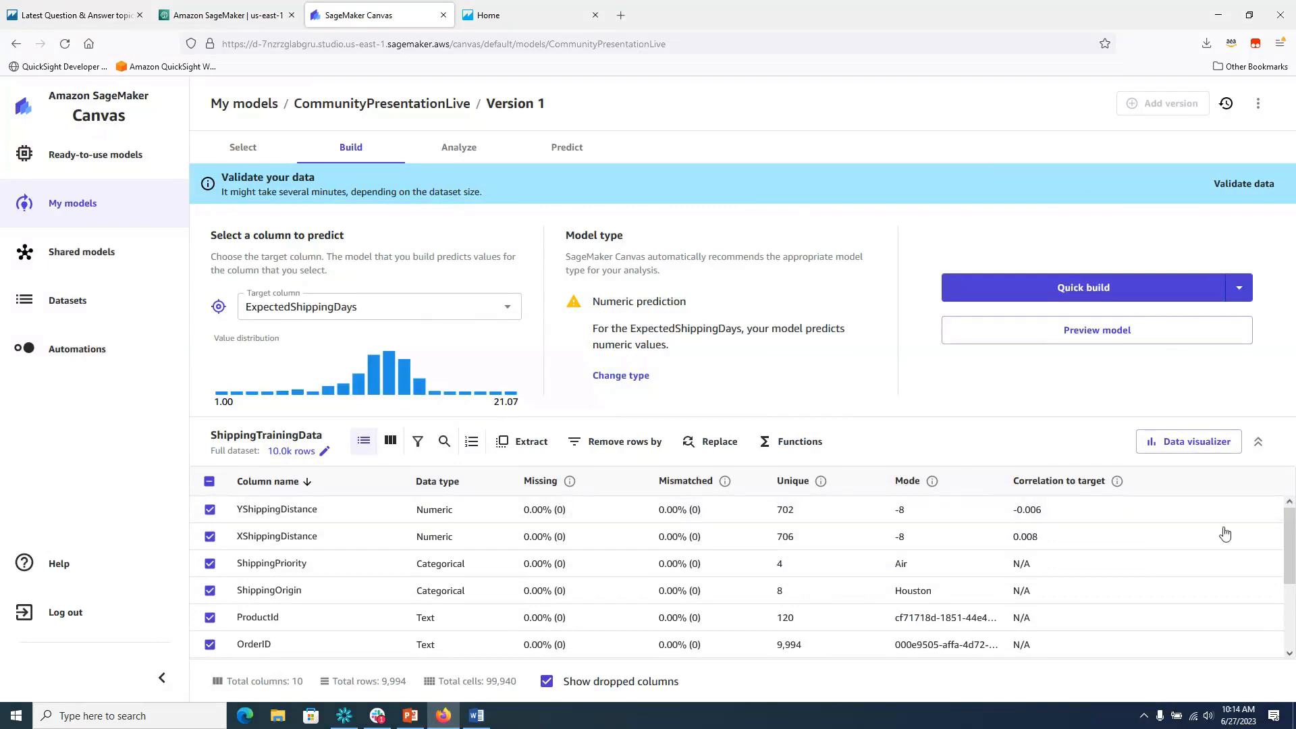
scroll(1291, 536, "down", 3)
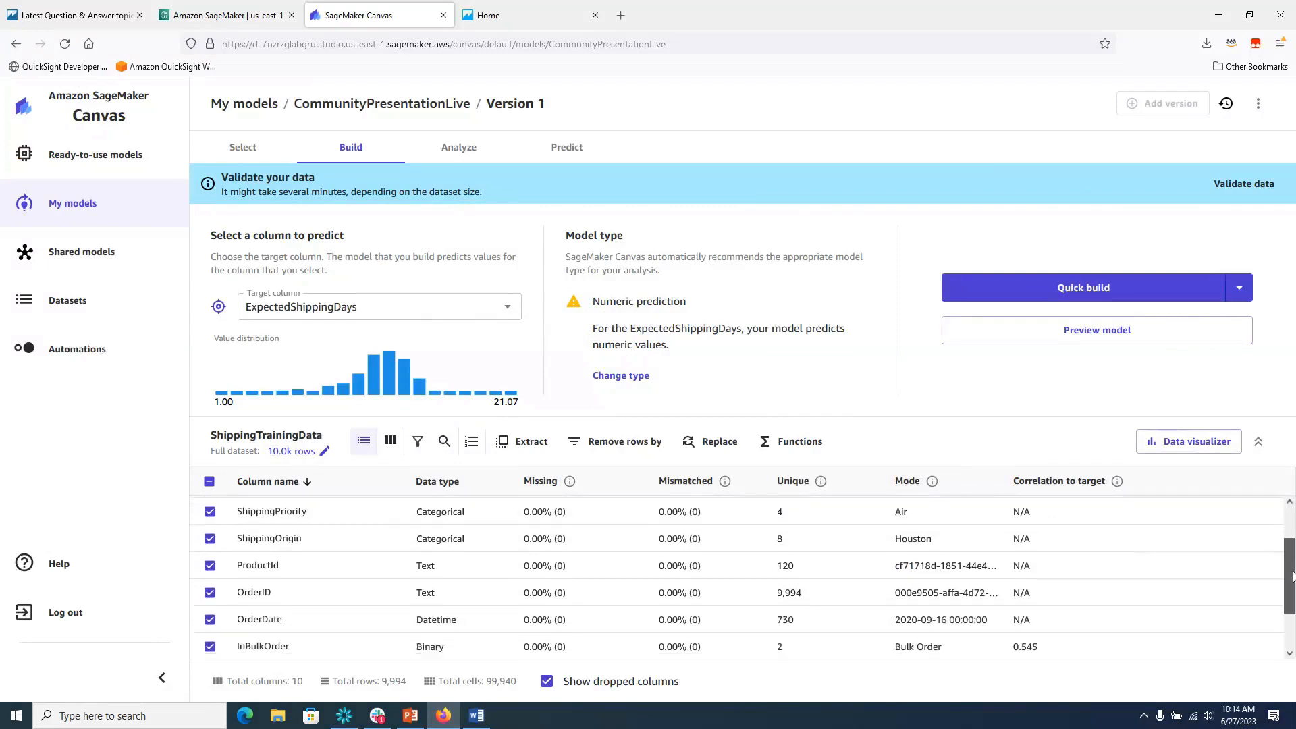
scroll(1293, 518, "up", 2)
scroll(1293, 517, "up", 1)
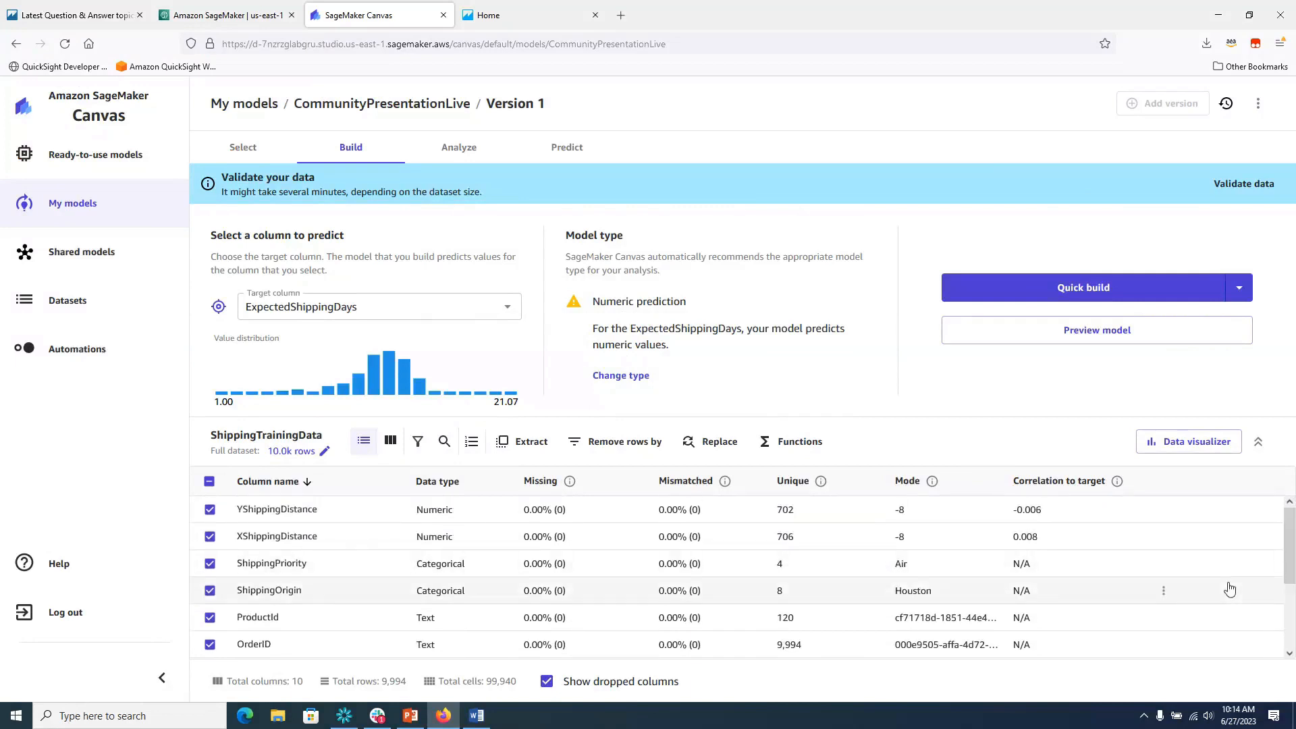
Uncheck ProductId and OrderID to leave 8 columns, and open the Functions formula form.
left_click(210, 618)
left_click(210, 646)
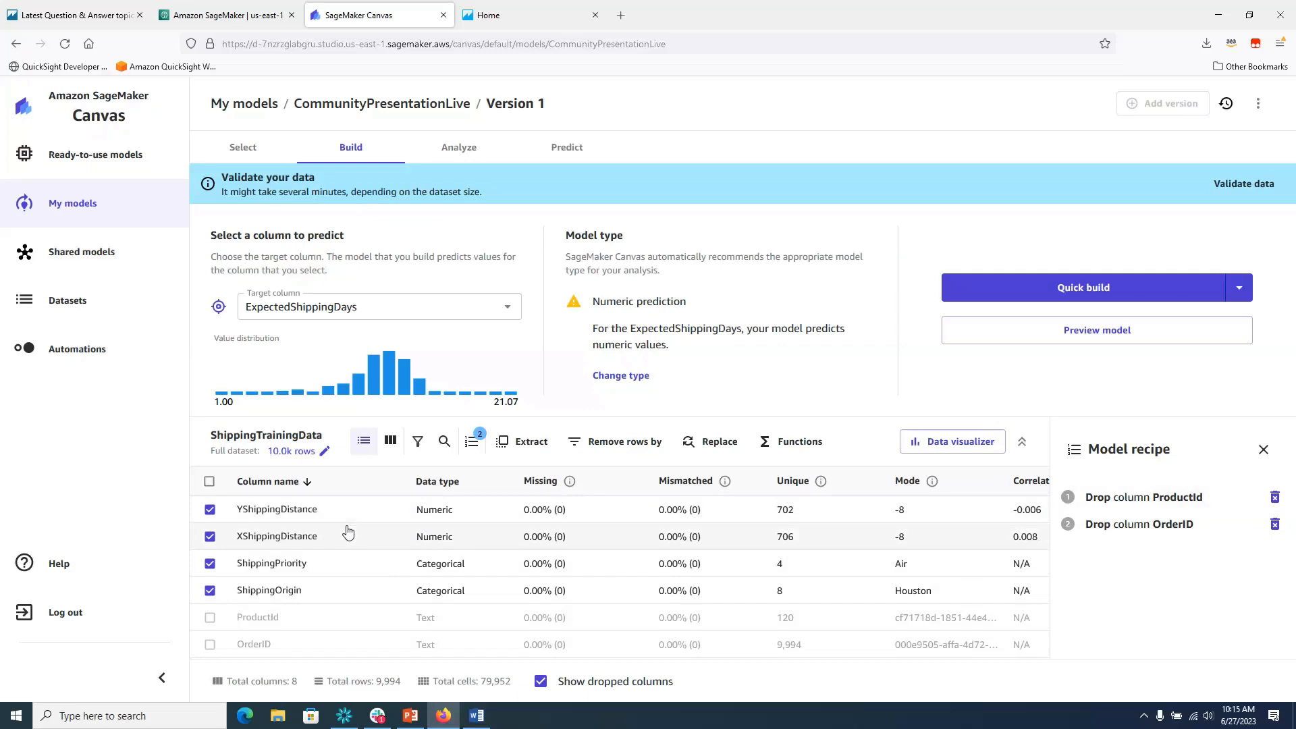
left_click(802, 451)
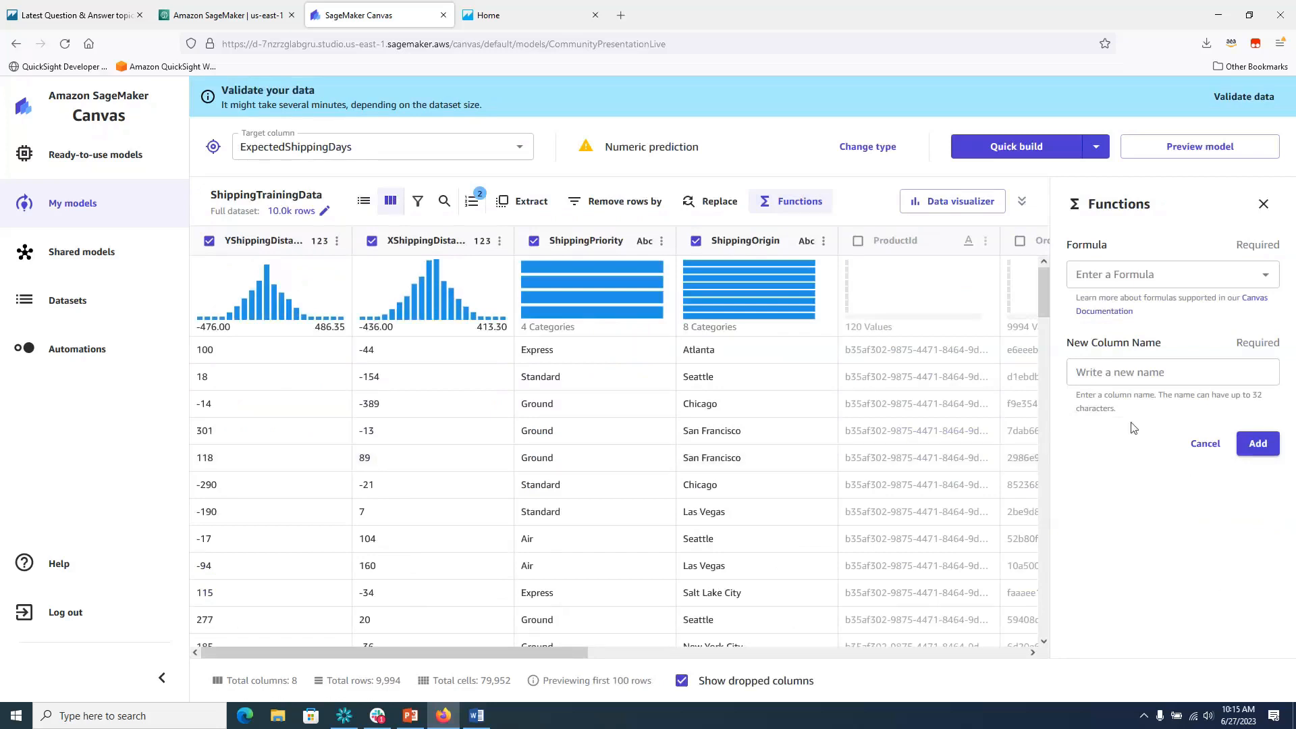
Paste the Pow-based distance formula and add it as a new column named 'Distance'.
left_click(1267, 279)
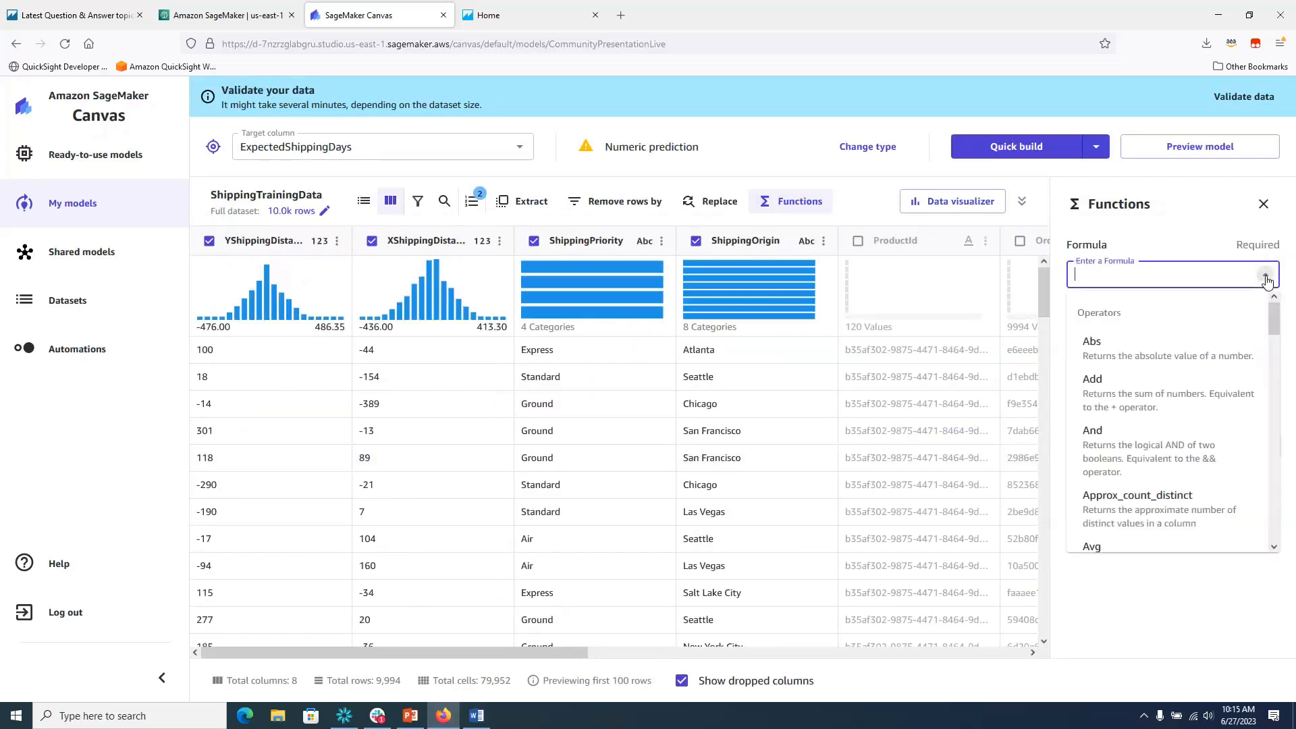
mouse_move(1284, 327)
left_mouse_down()
mouse_move(1291, 408)
mouse_move(1291, 318)
left_mouse_up()
key("alt+Tab")
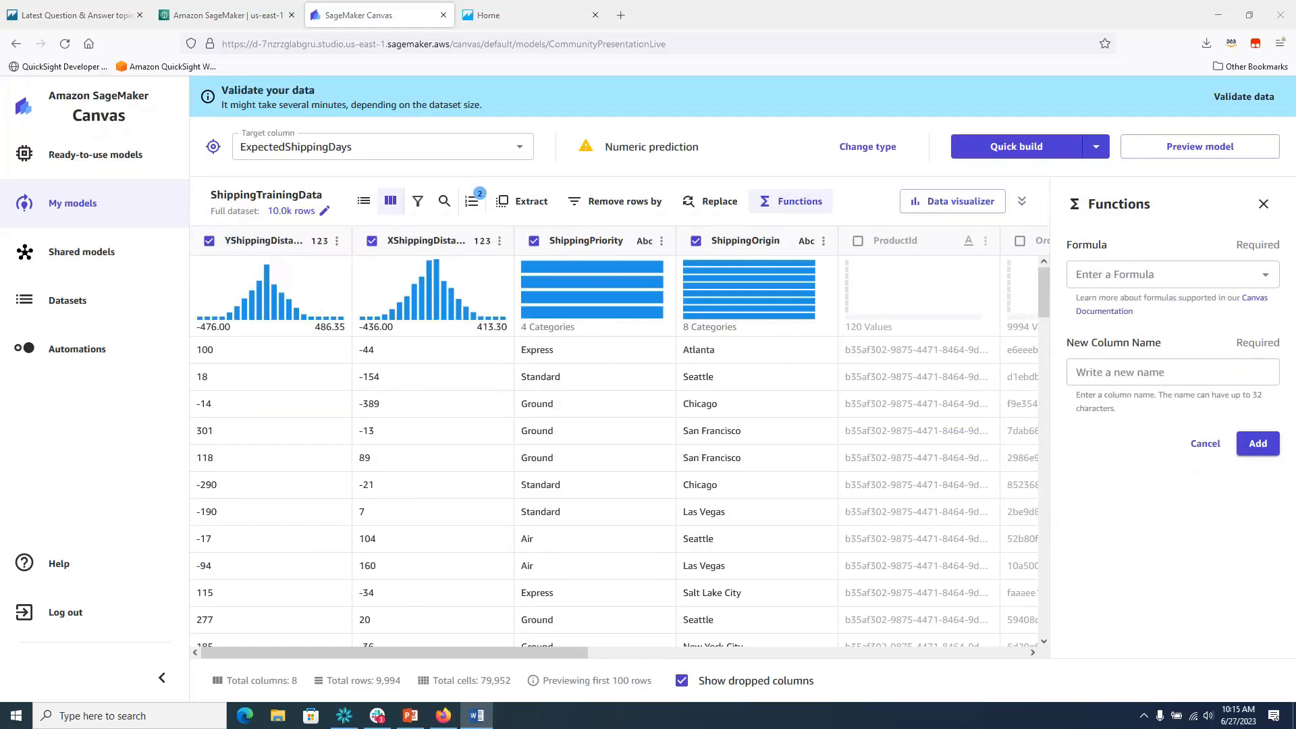
left_click(1148, 271)
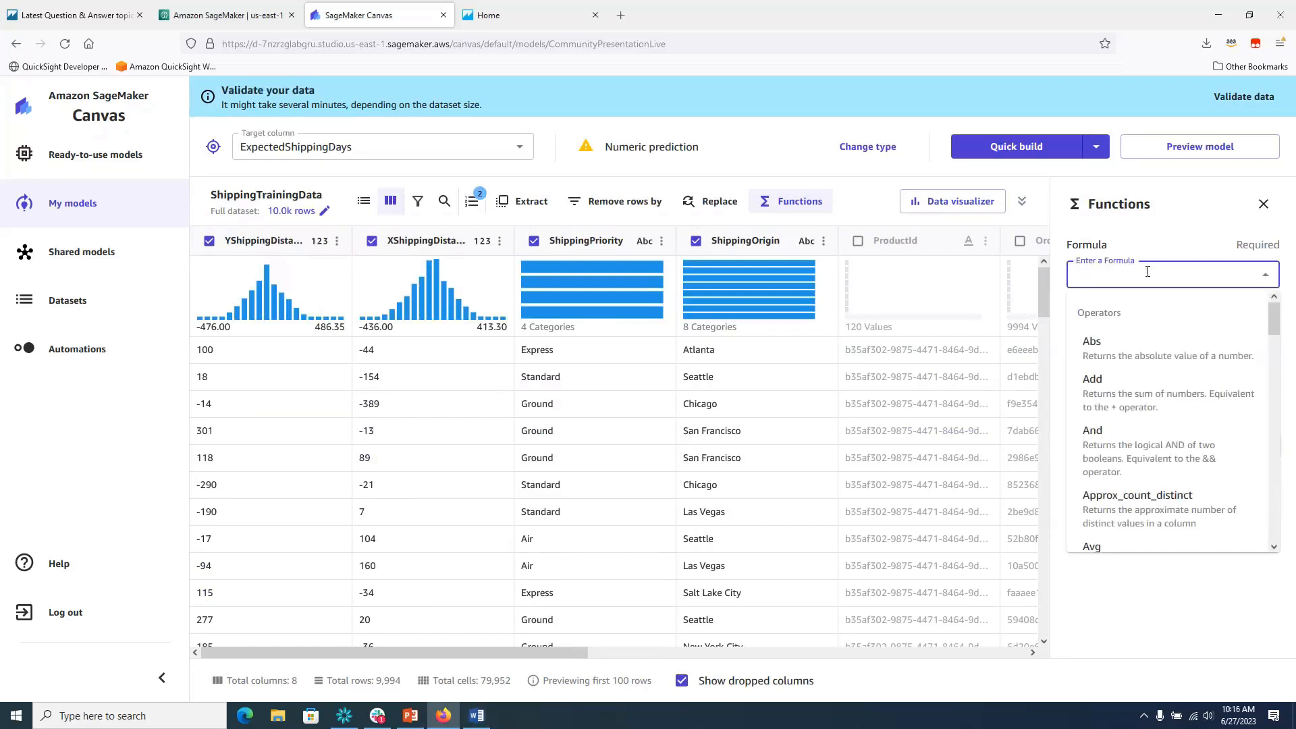
type("Pow(Pow(XShippingDistance, 2)+Pow(YShippingDistance, 2),1/2)")
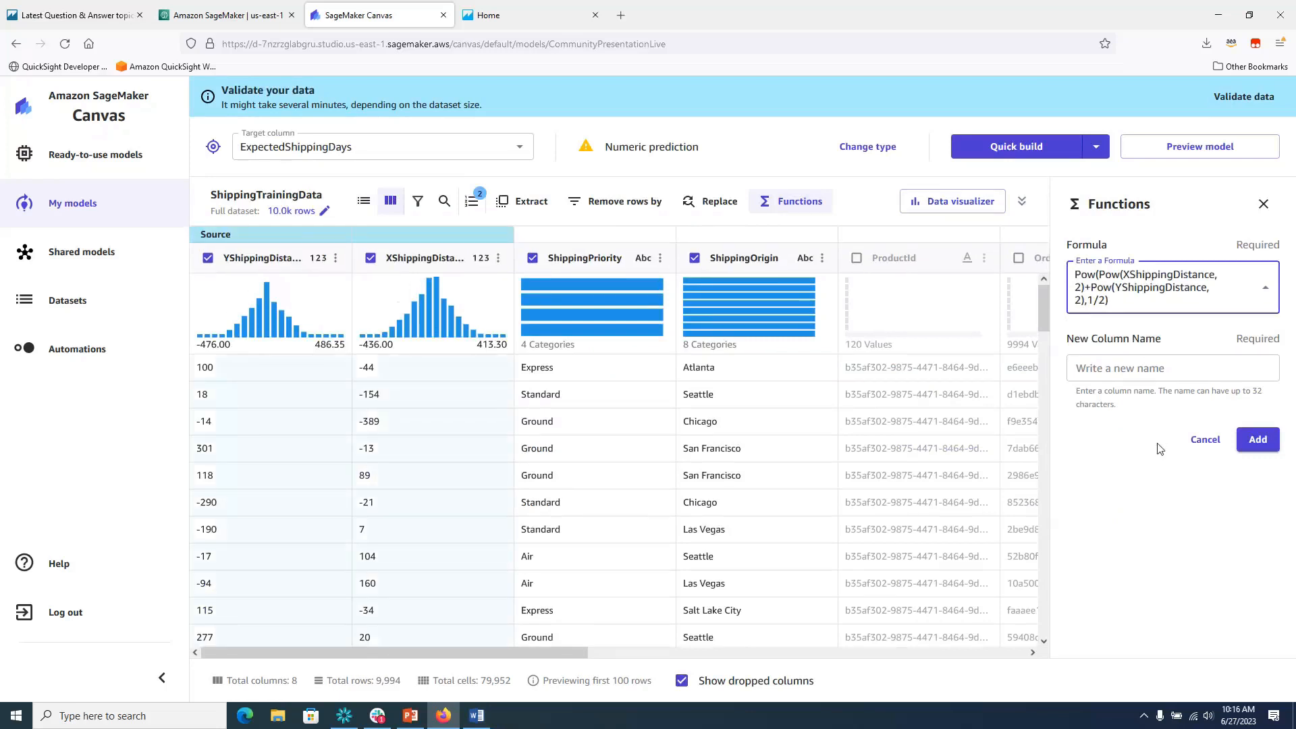
left_click(1161, 371)
type("Distance")
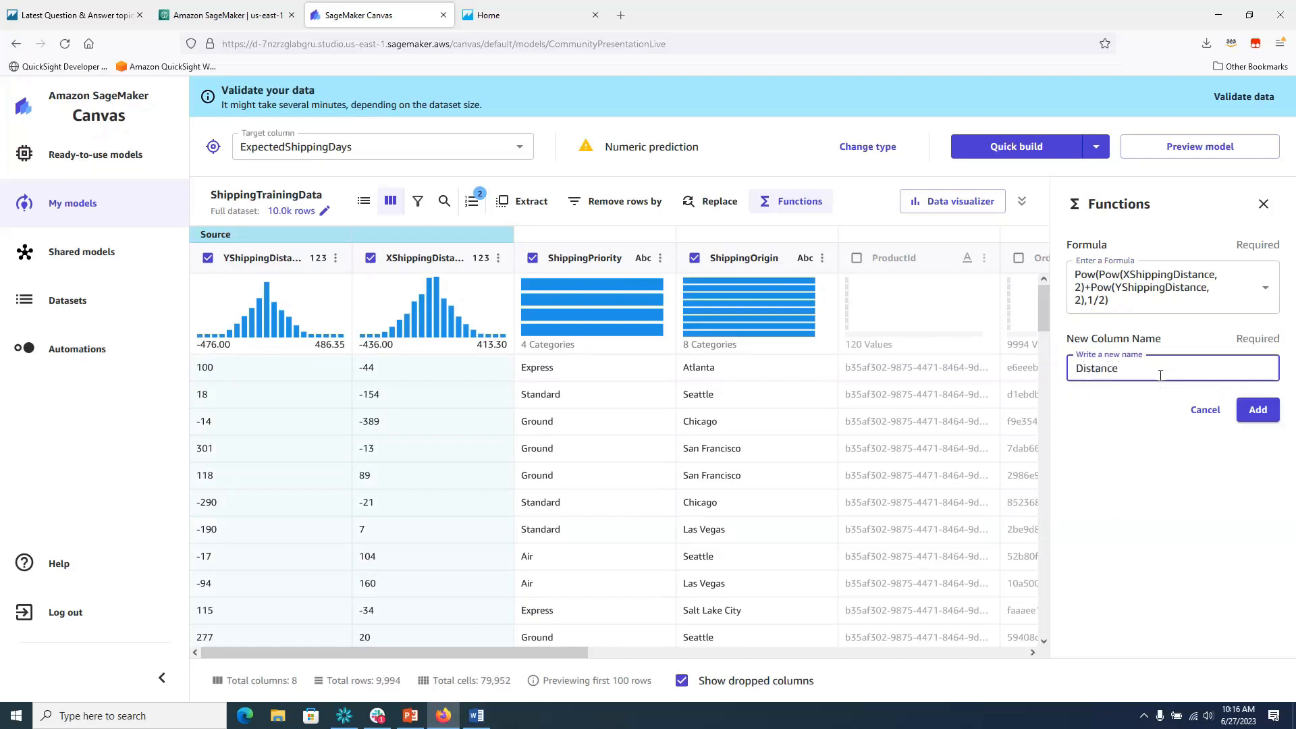
left_click(1257, 422)
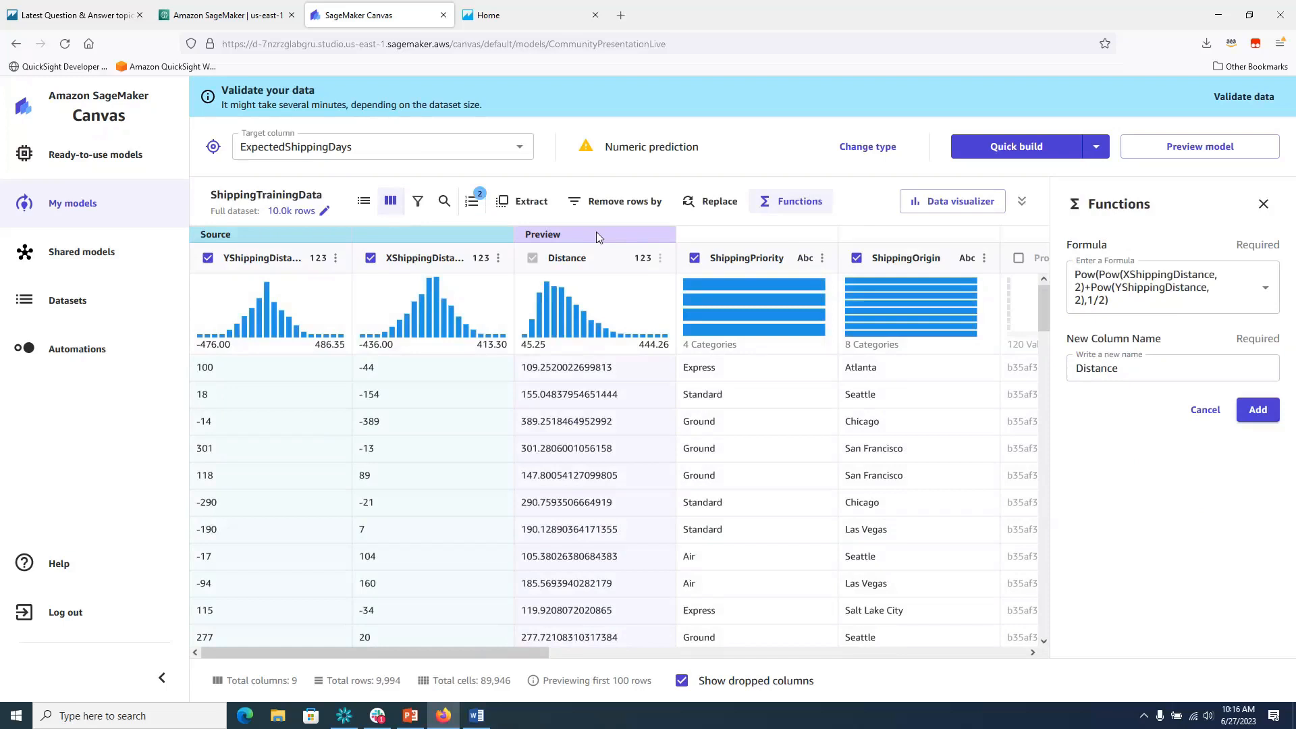
left_click(1258, 412)
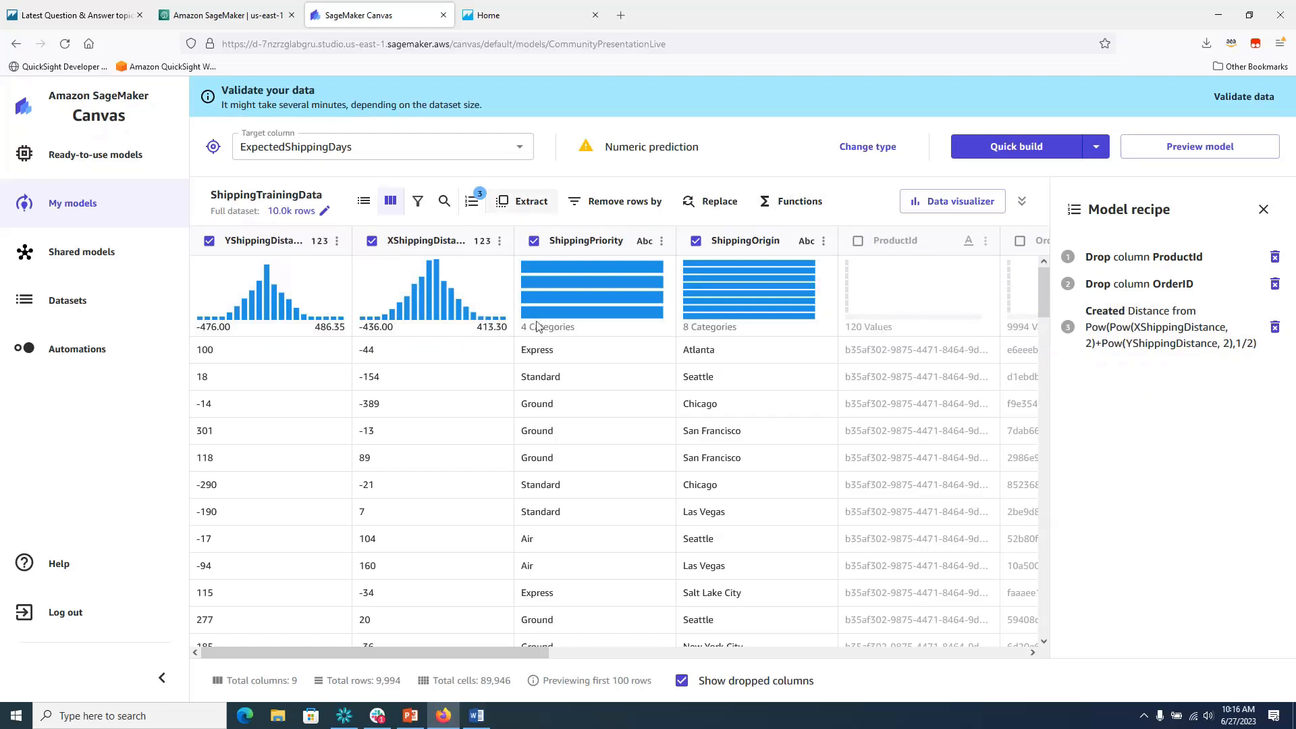
left_click(368, 207)
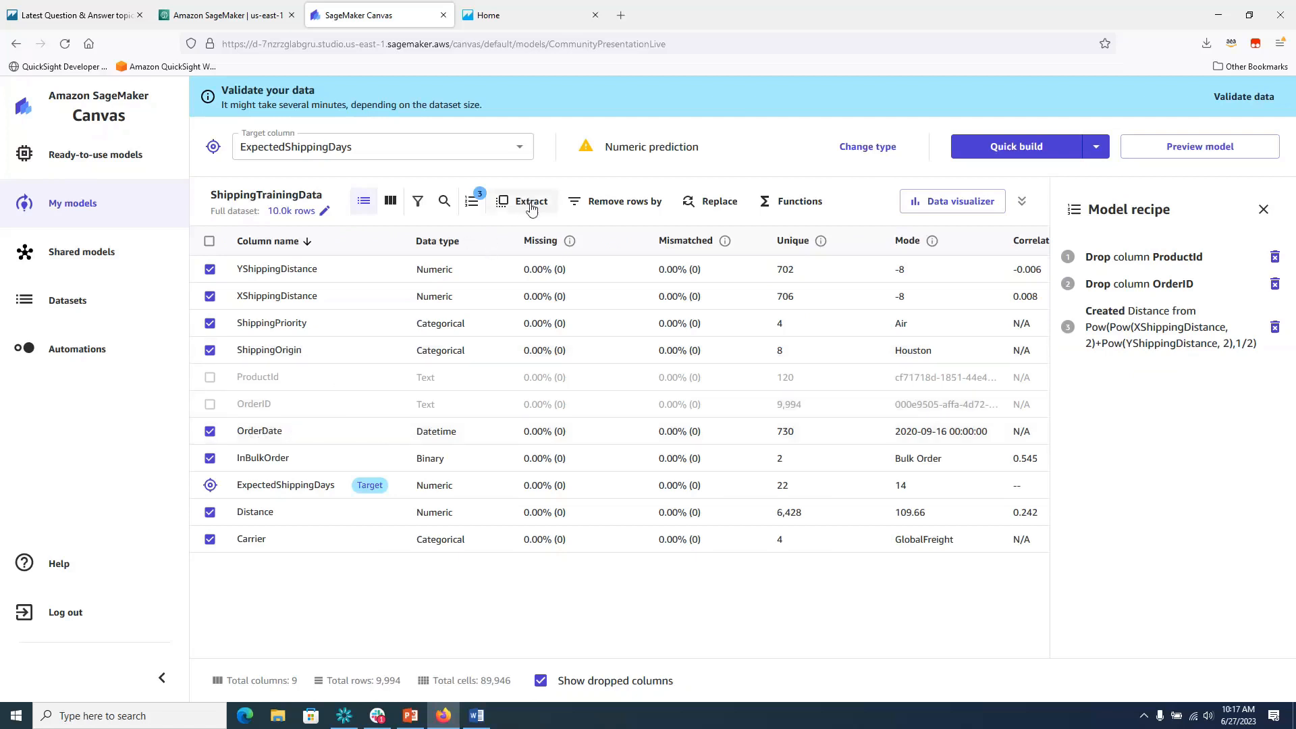
Extract Quarter, Week of year and Month from OrderDate, bringing the dataset to 12 columns.
left_click(532, 208)
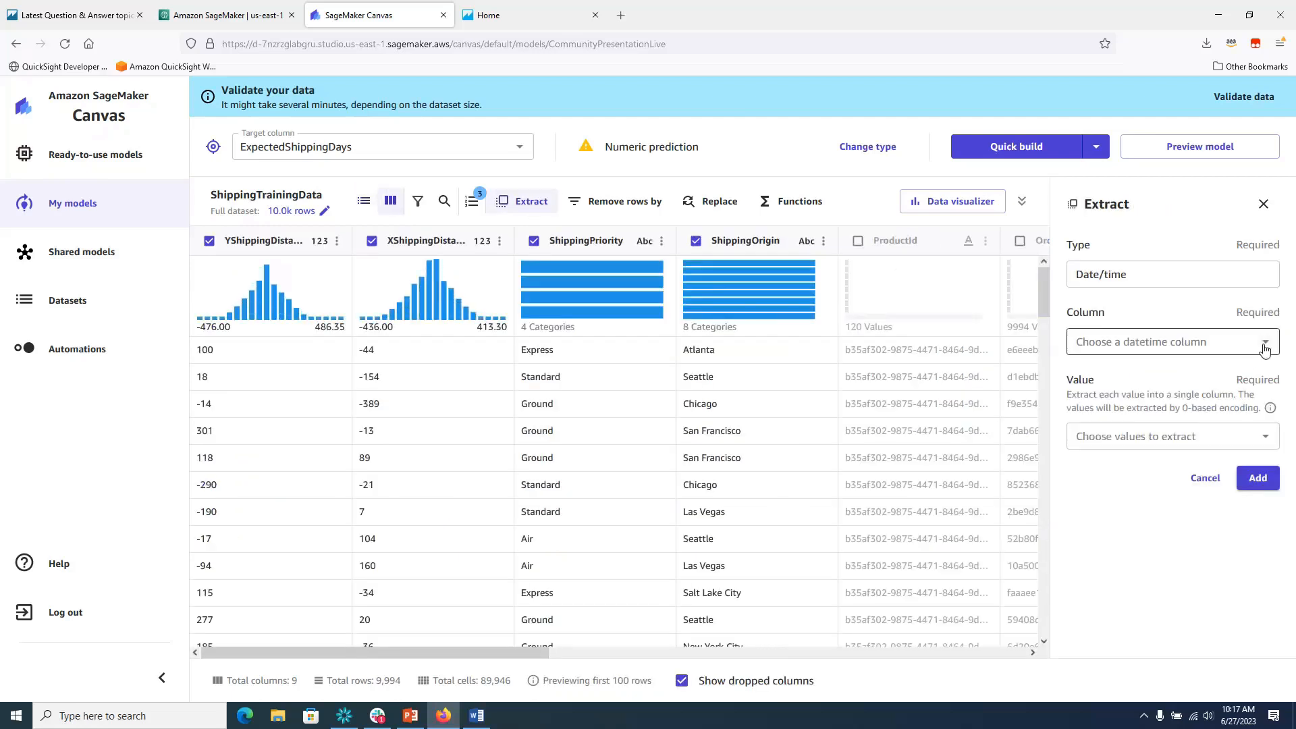
left_click(1265, 347)
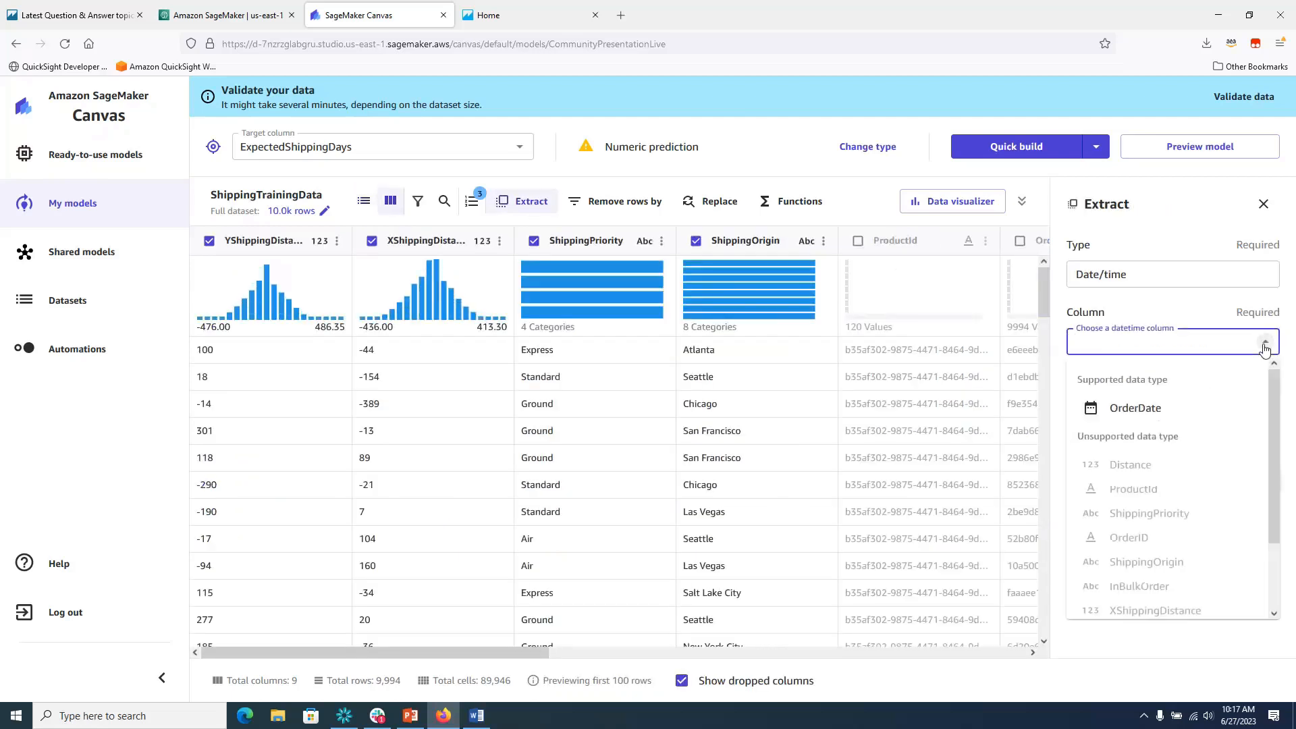
left_click(1137, 409)
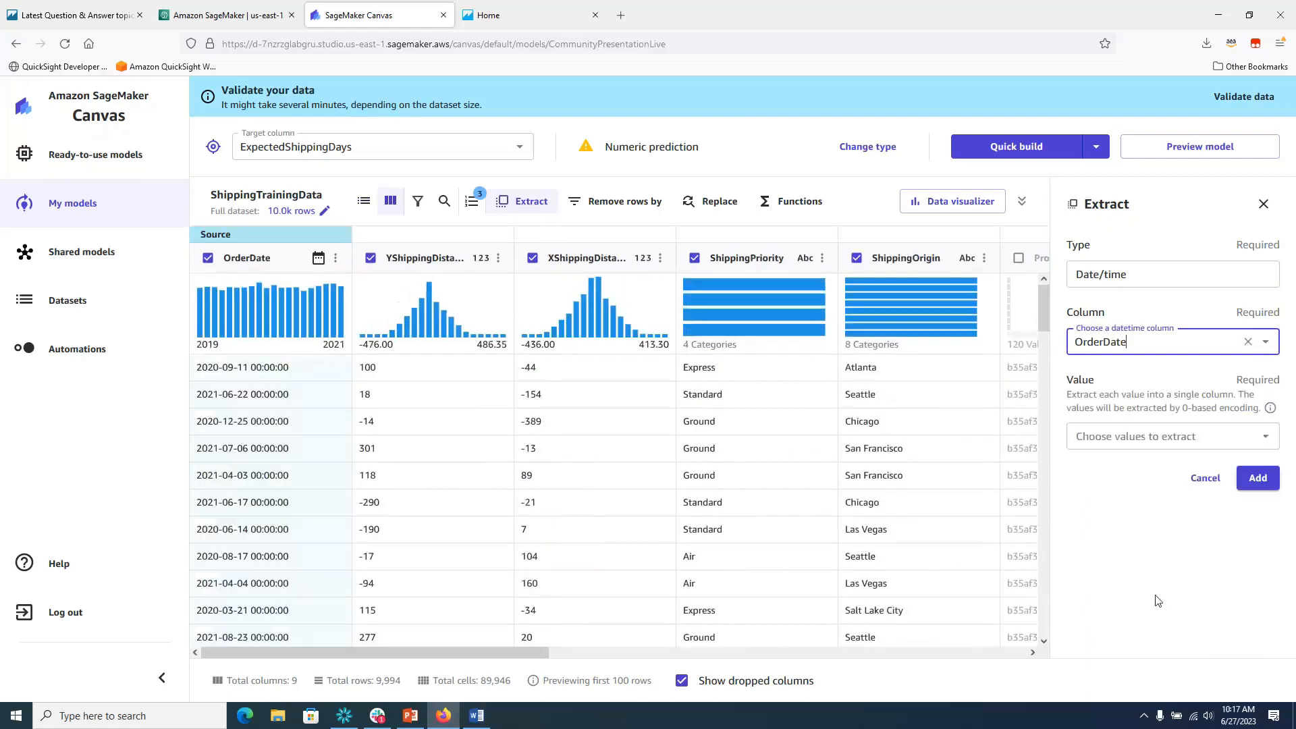
left_click(1266, 439)
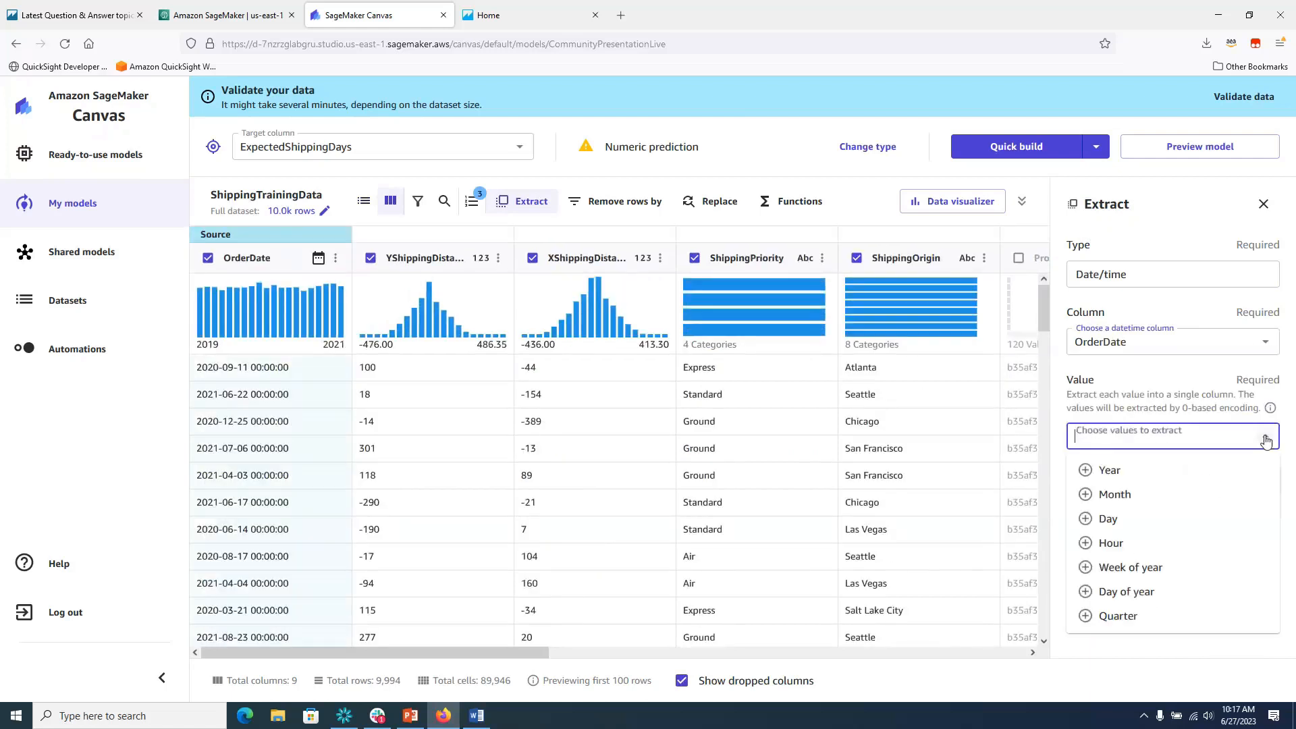
left_click(1106, 617)
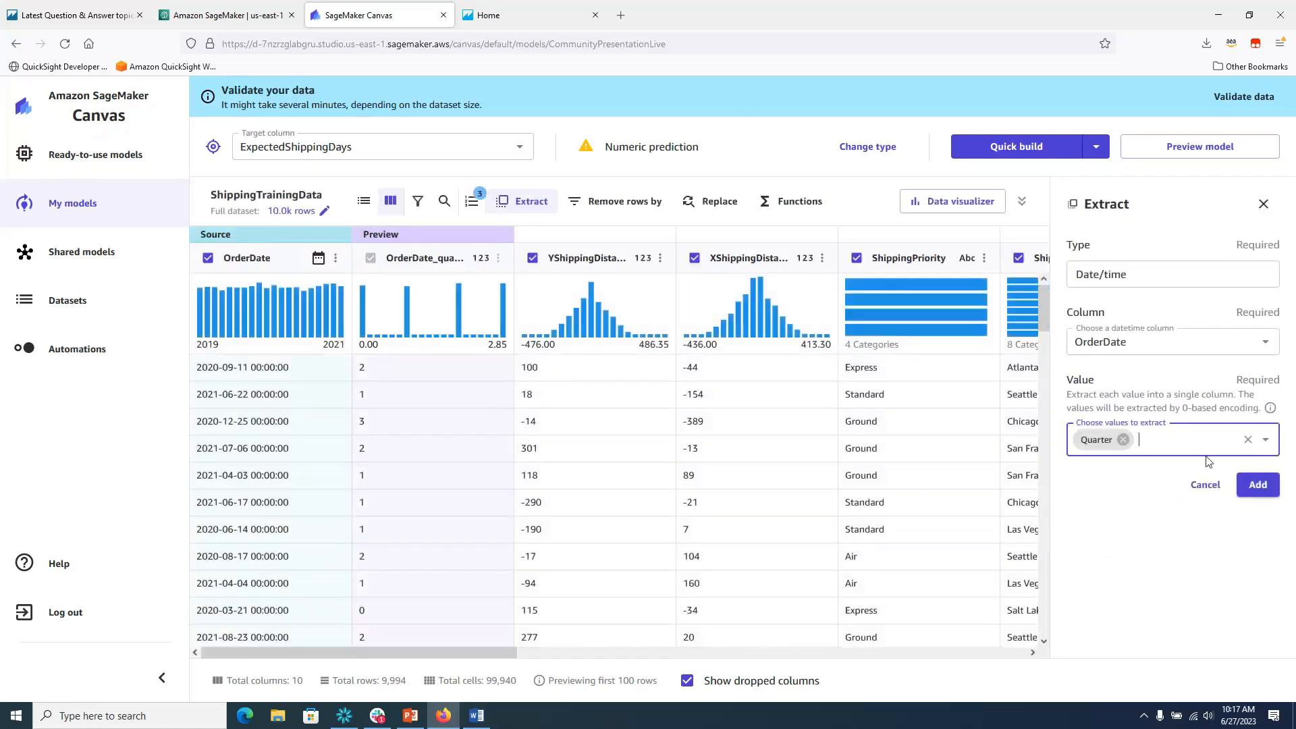
left_click(1274, 443)
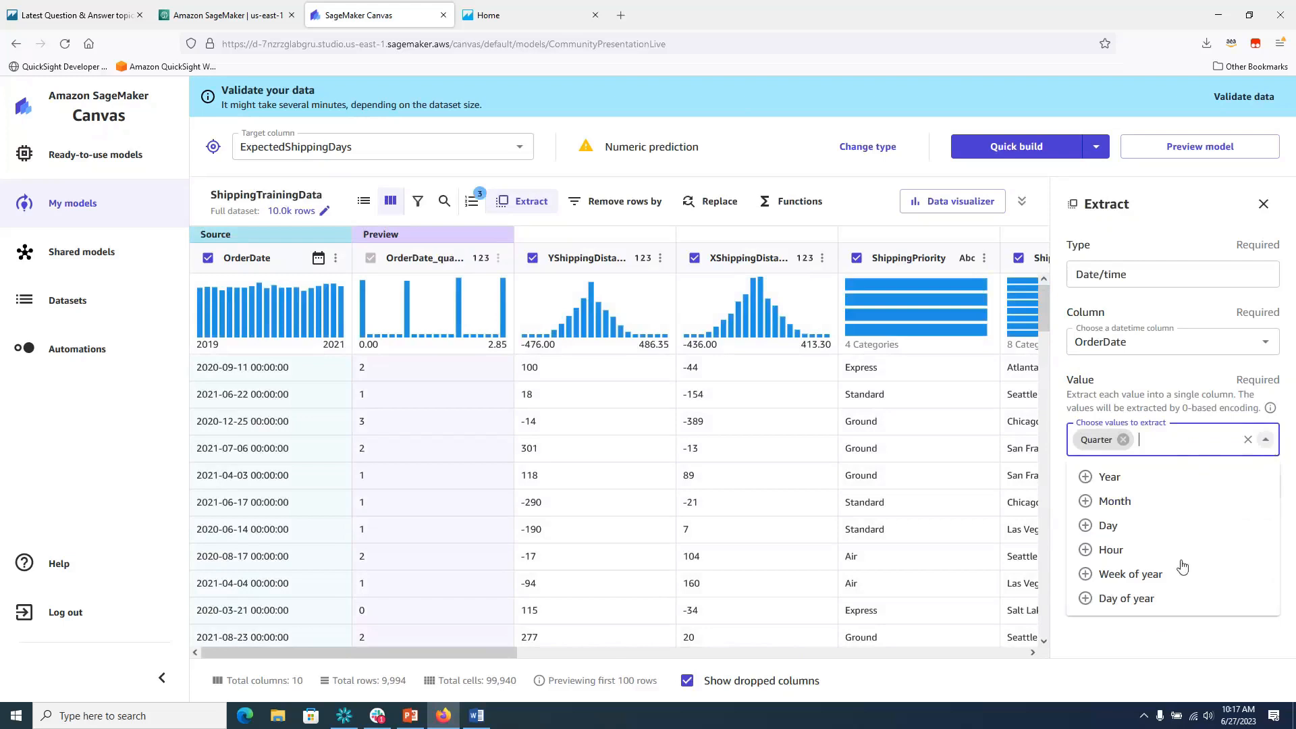
left_click(1158, 576)
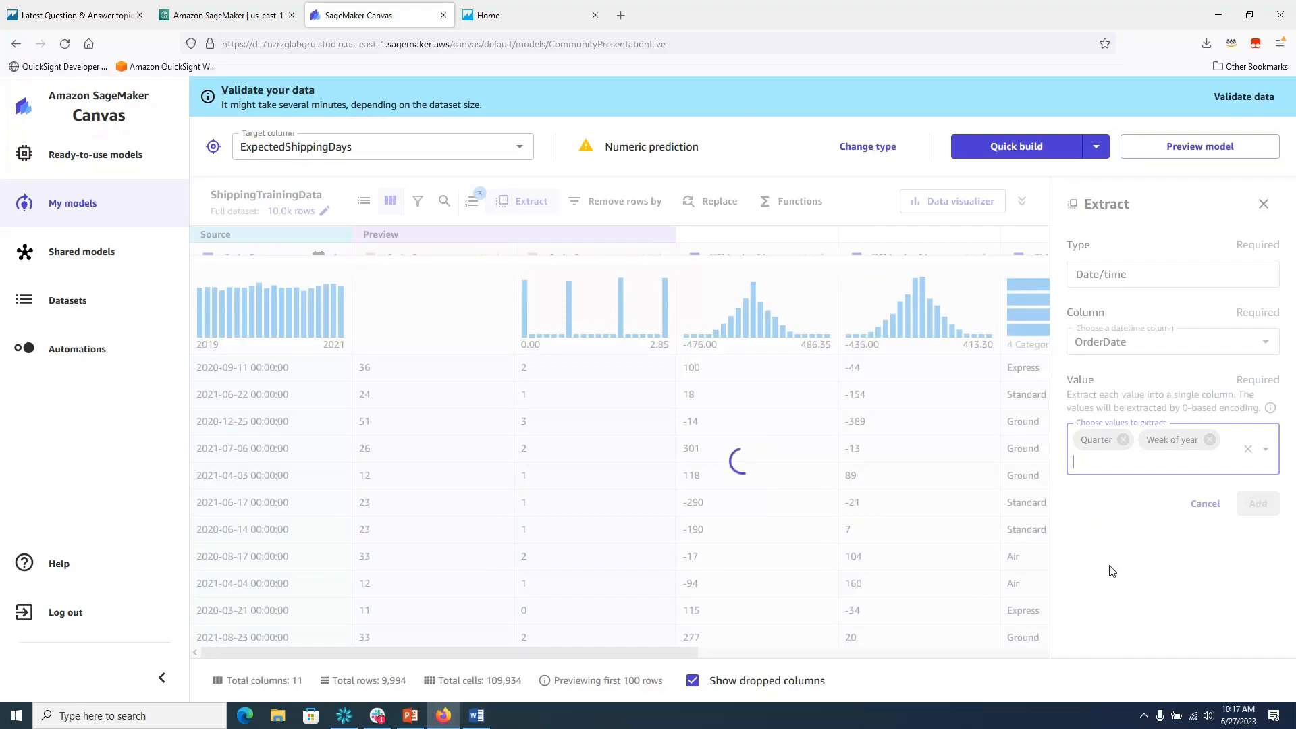
left_click(1266, 451)
left_click(1129, 523)
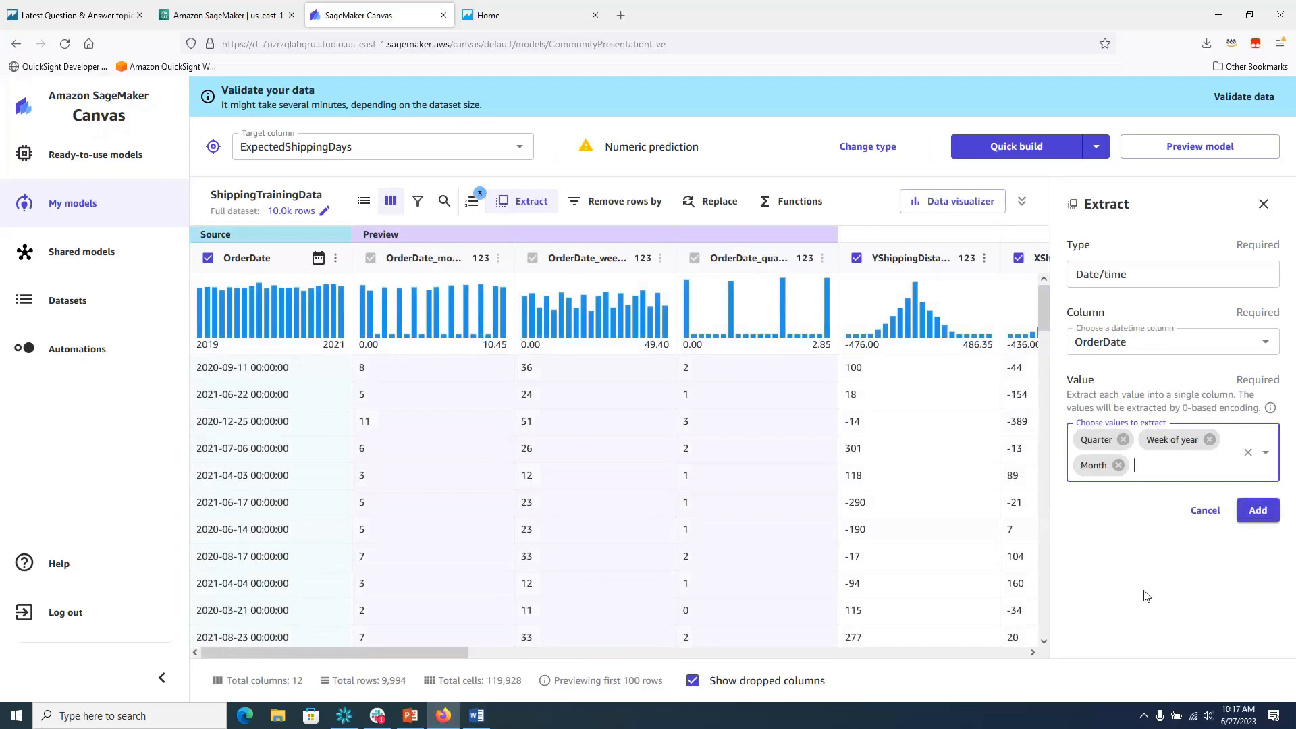
left_click(1257, 513)
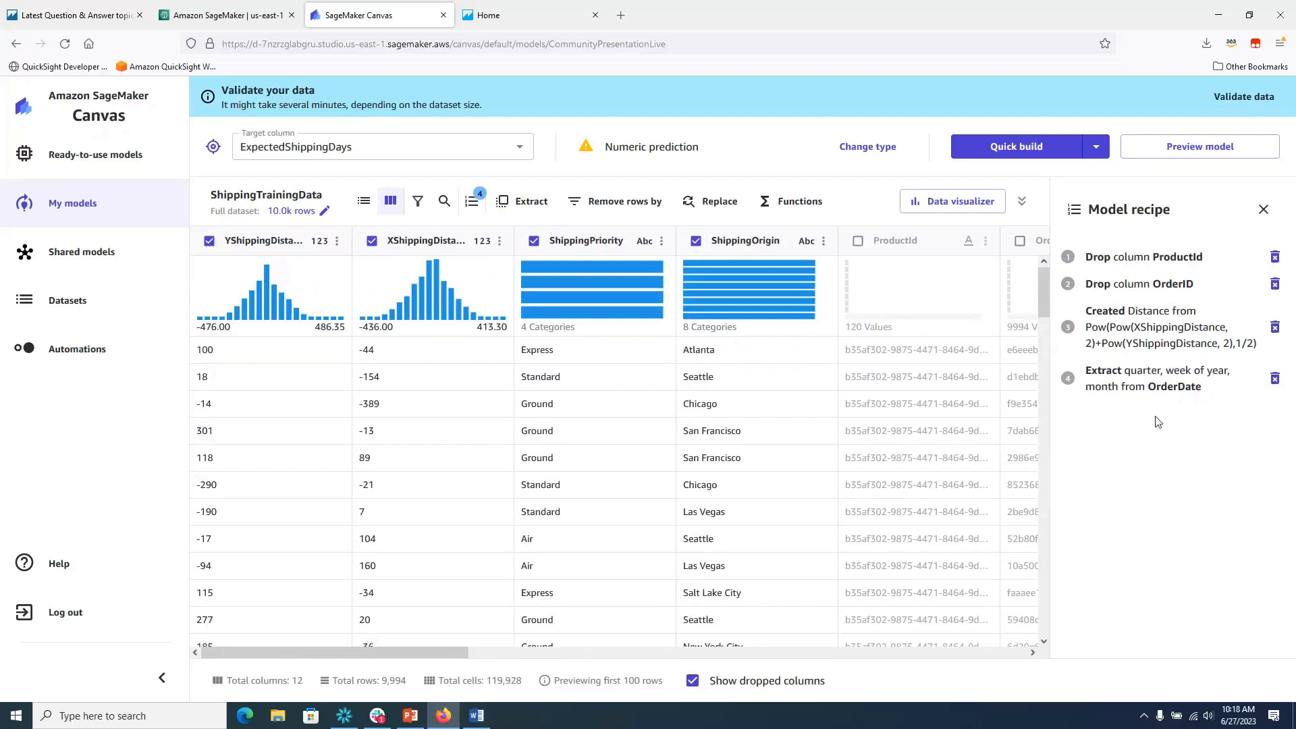
In Column view, uncheck OrderDate, XShippingDistance and YShippingDistance.
left_click(364, 203)
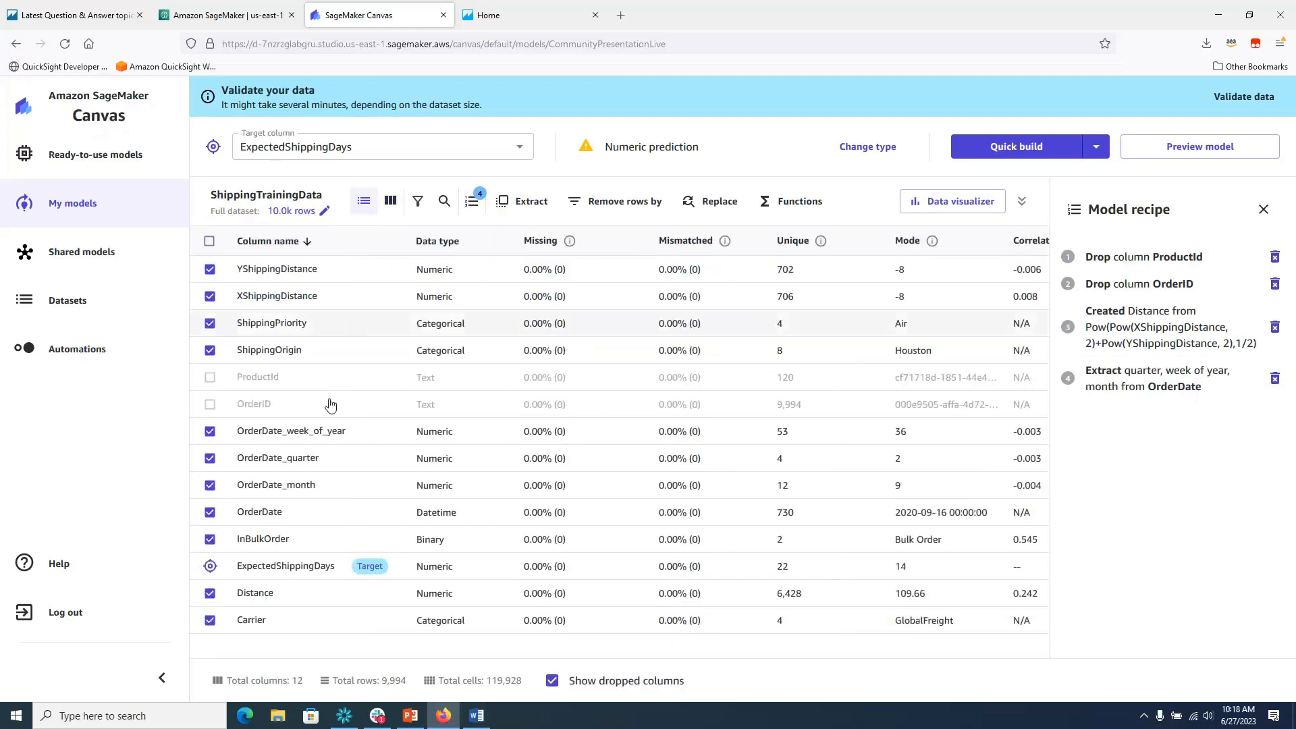
left_click(209, 515)
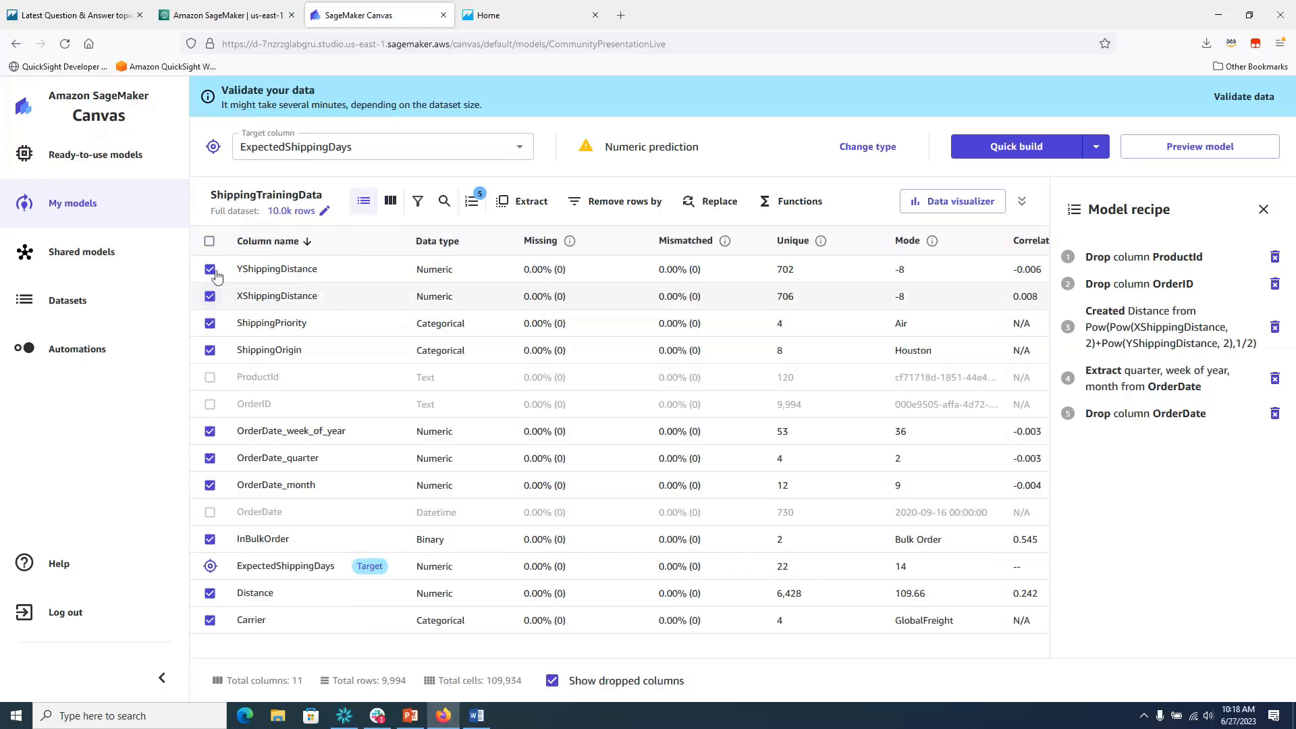
left_click(210, 296)
left_click(210, 269)
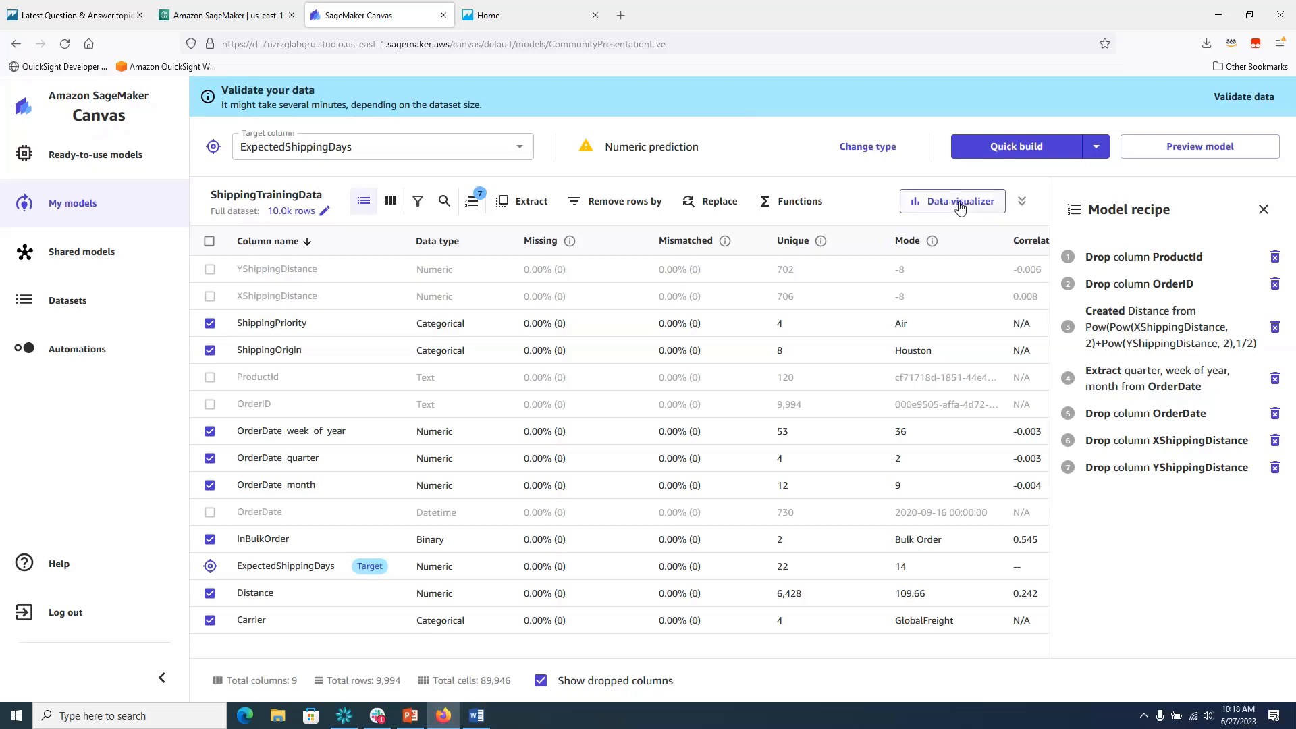
Build a scatter plot of ExpectedShippingDays (x) against Distance (y), coloured by Carrier.
left_click(961, 205)
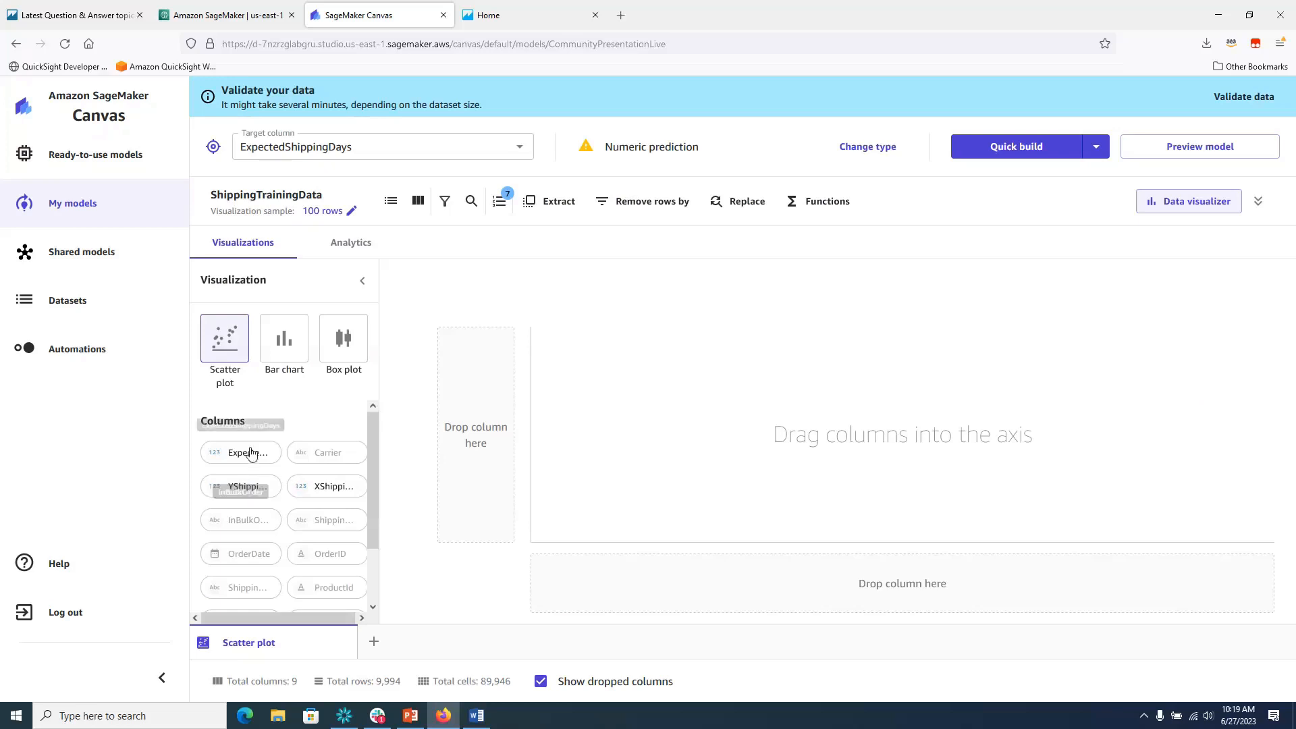
left_click_drag(250, 453, 935, 590)
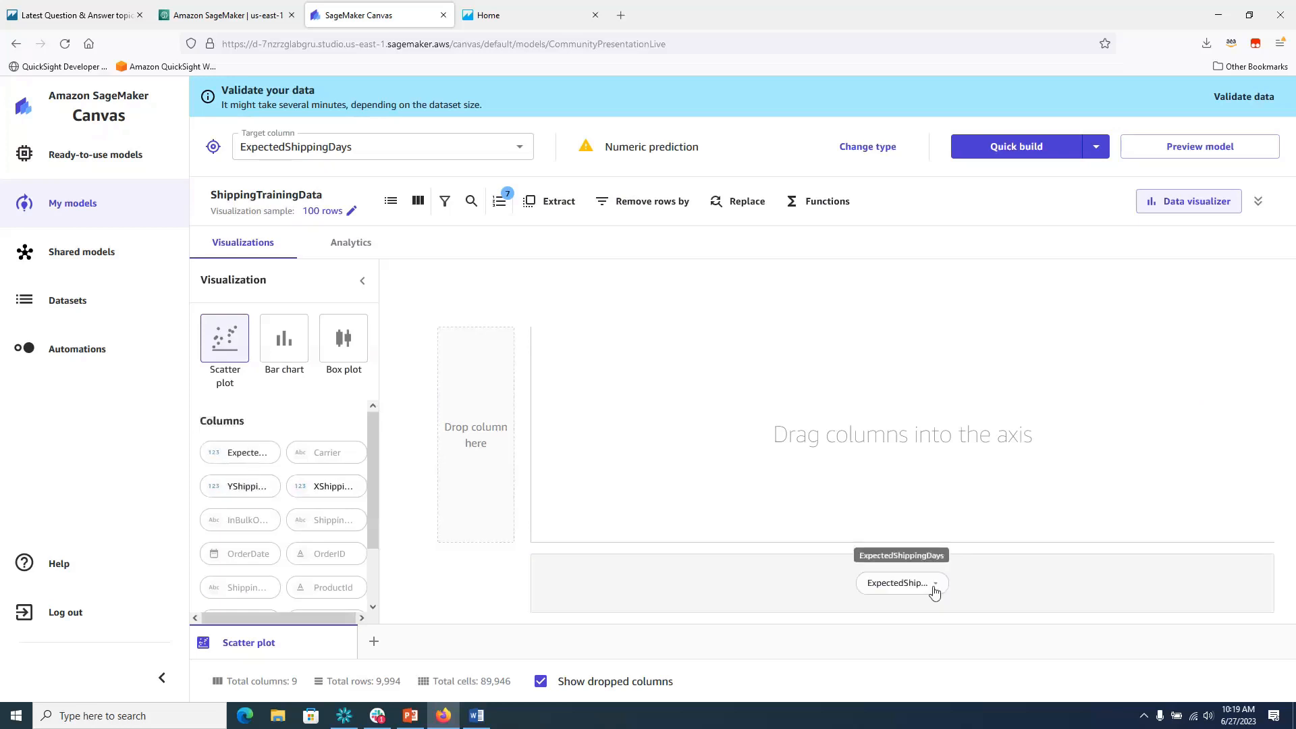
scroll(376, 534, "down", 2)
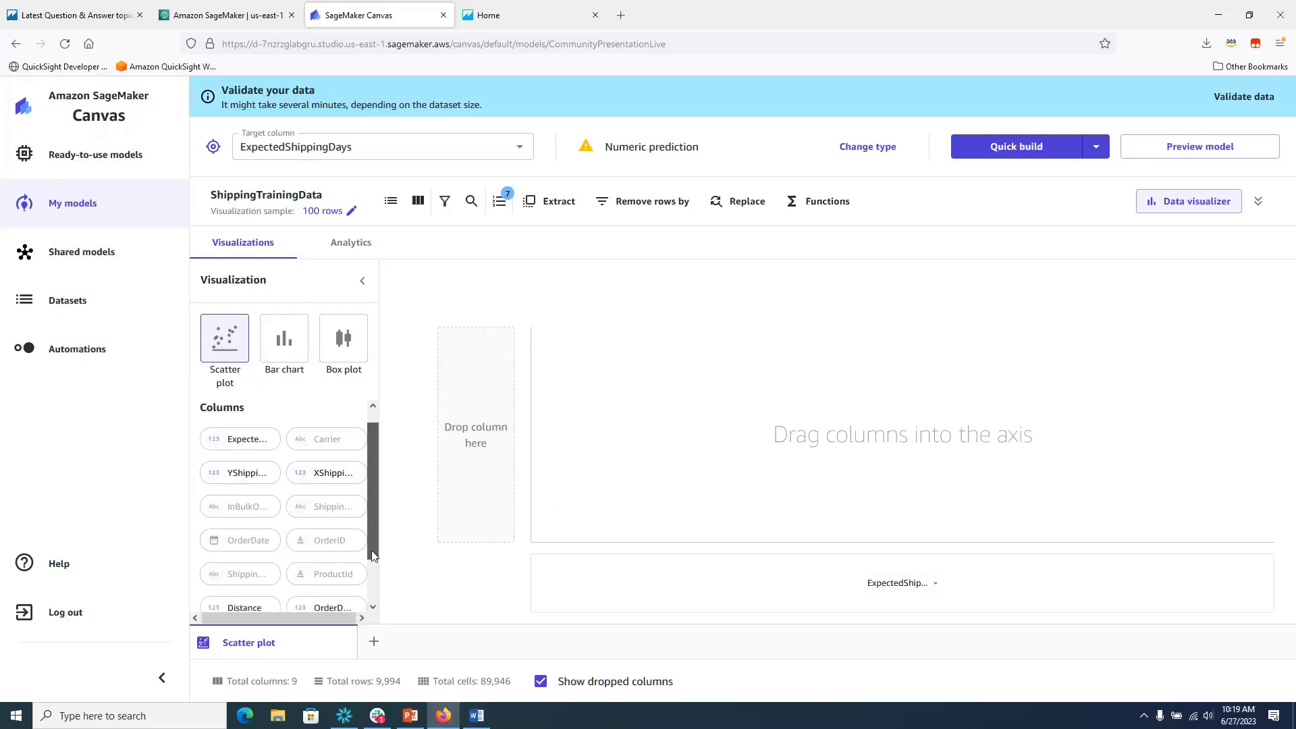
left_click_drag(244, 579, 474, 436)
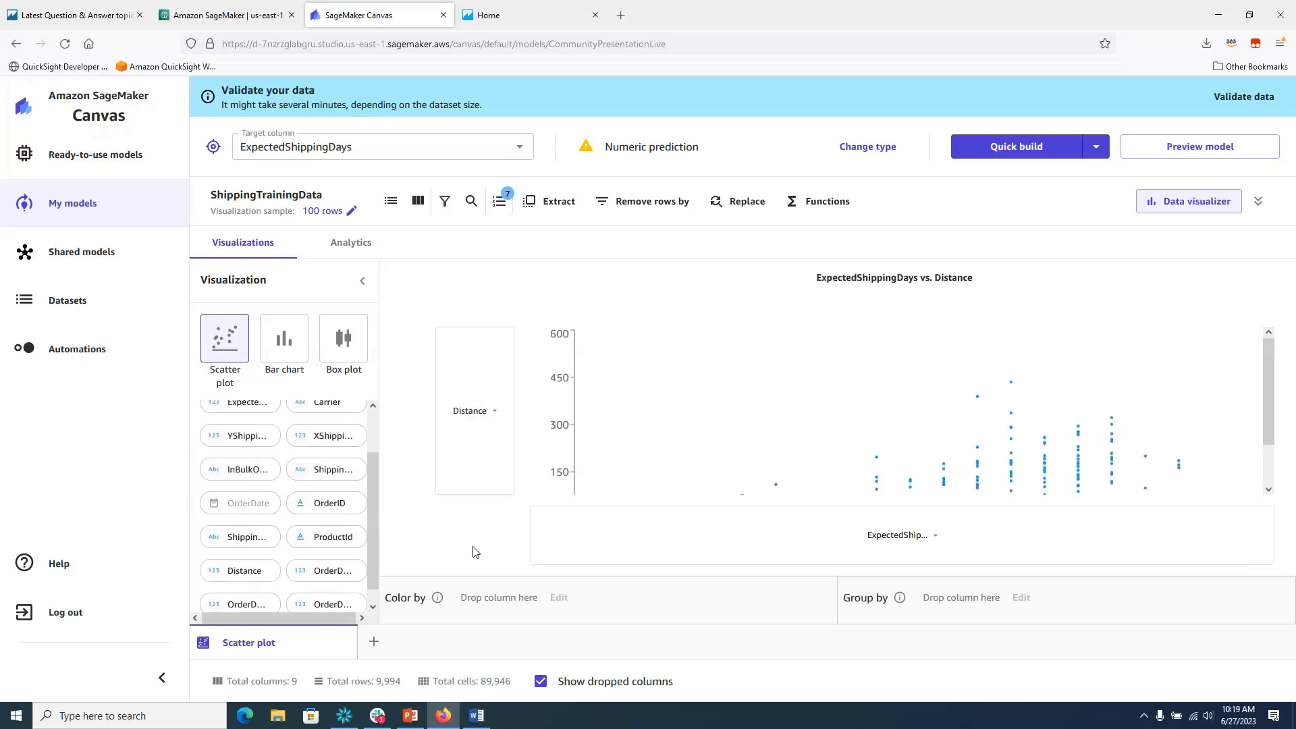
left_click_drag(372, 532, 519, 598)
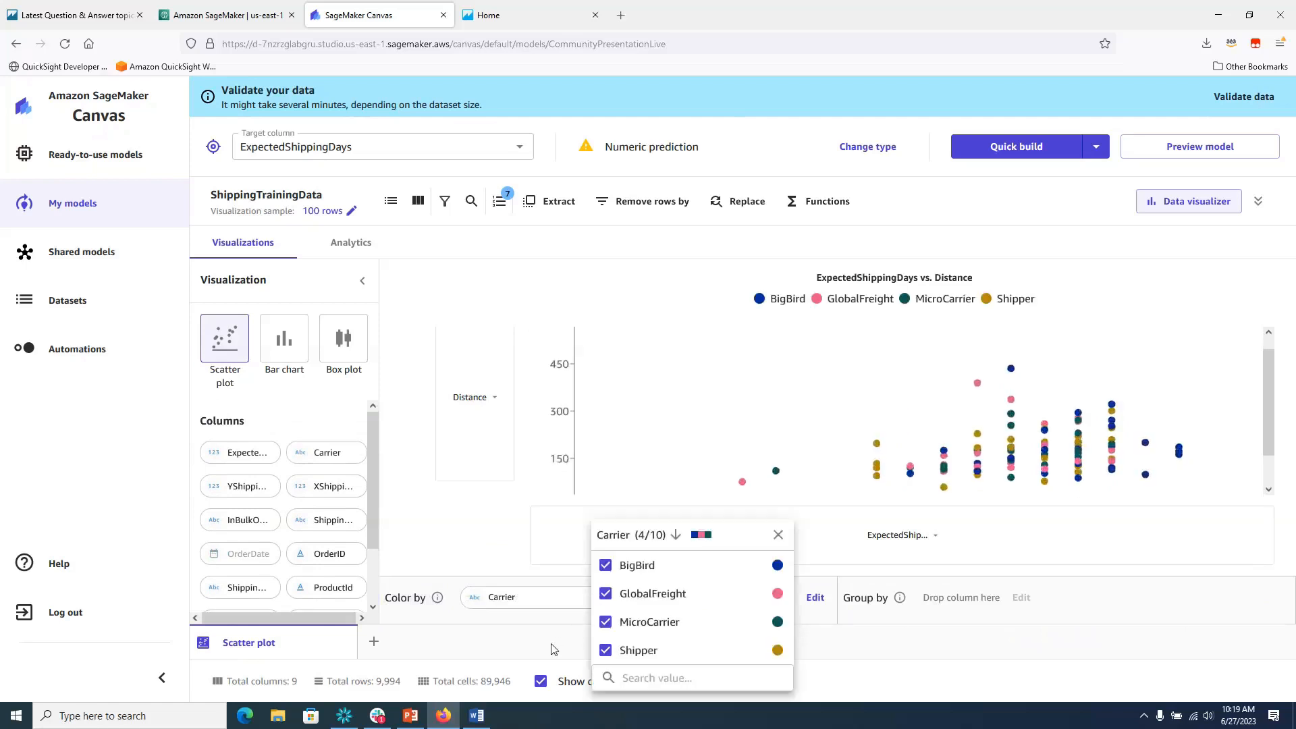
left_click(446, 560)
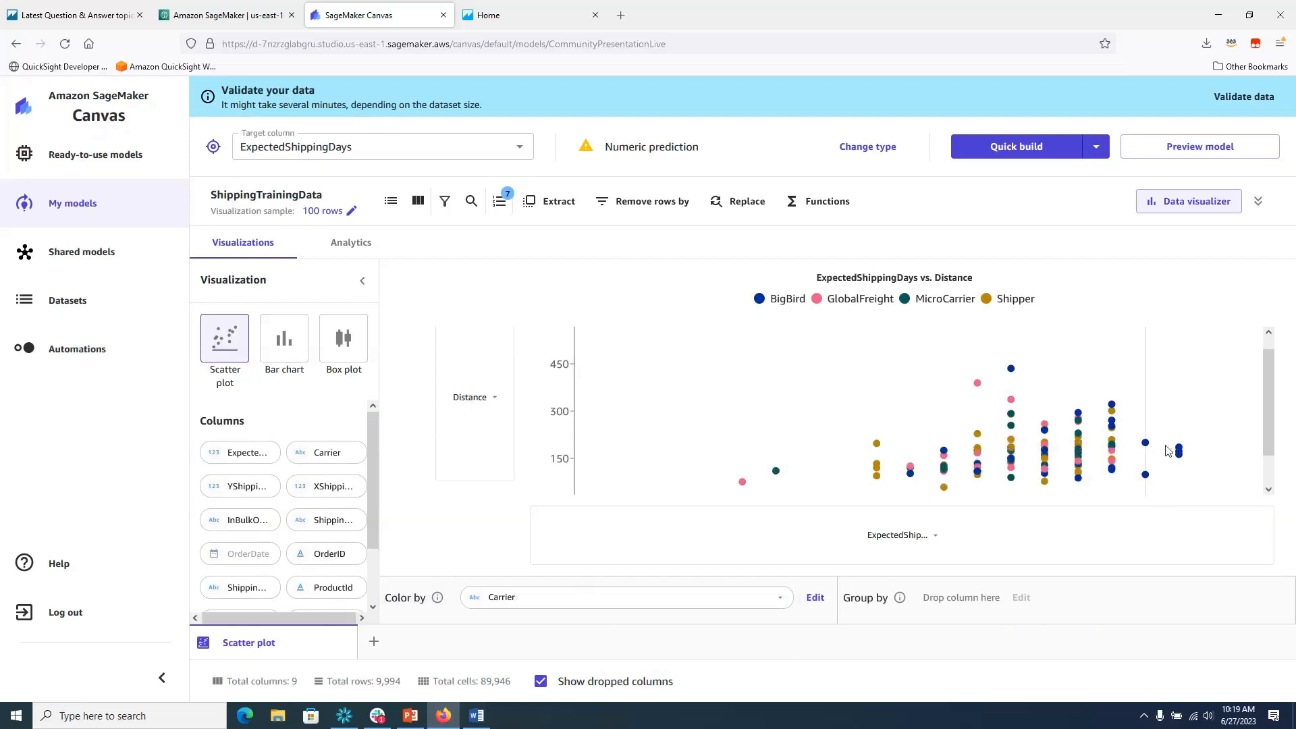
mouse_move(1179, 453)
Launch a Quick build of CommunityPresentationLive without validating the data.
left_click(1097, 147)
left_click(1031, 147)
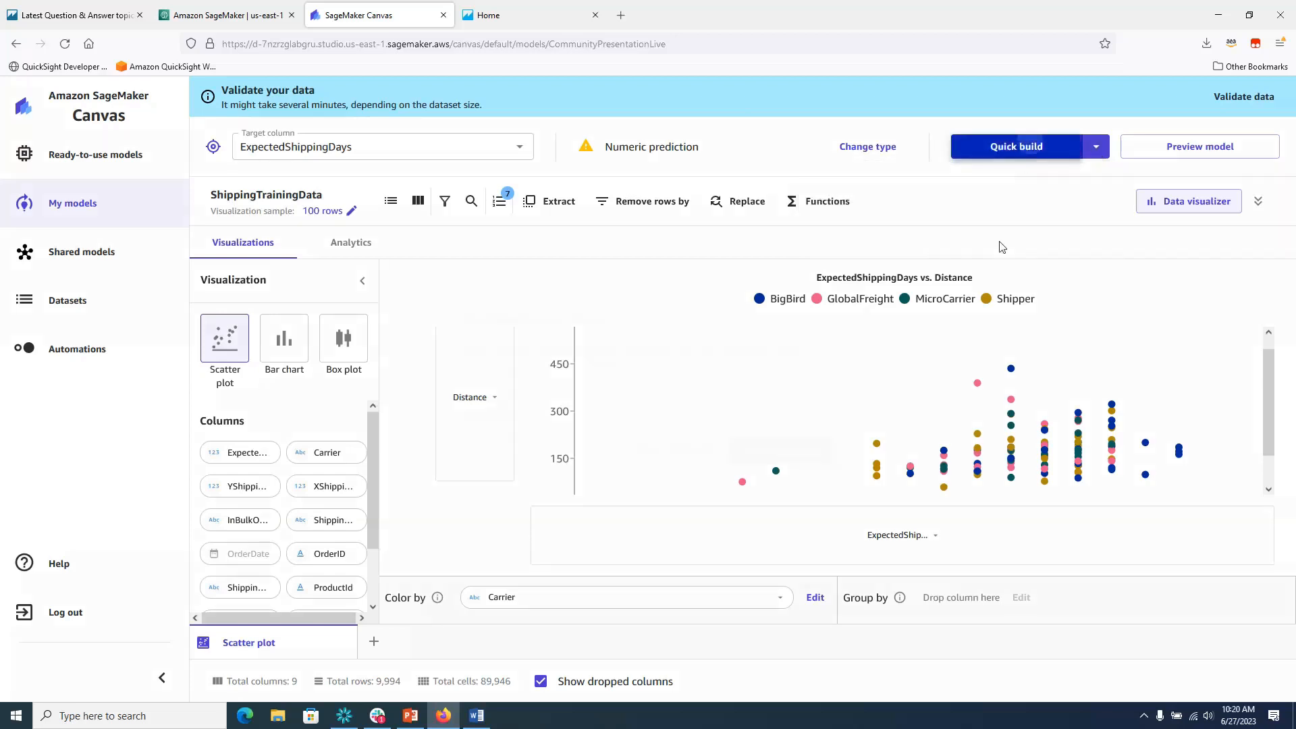
left_click(669, 455)
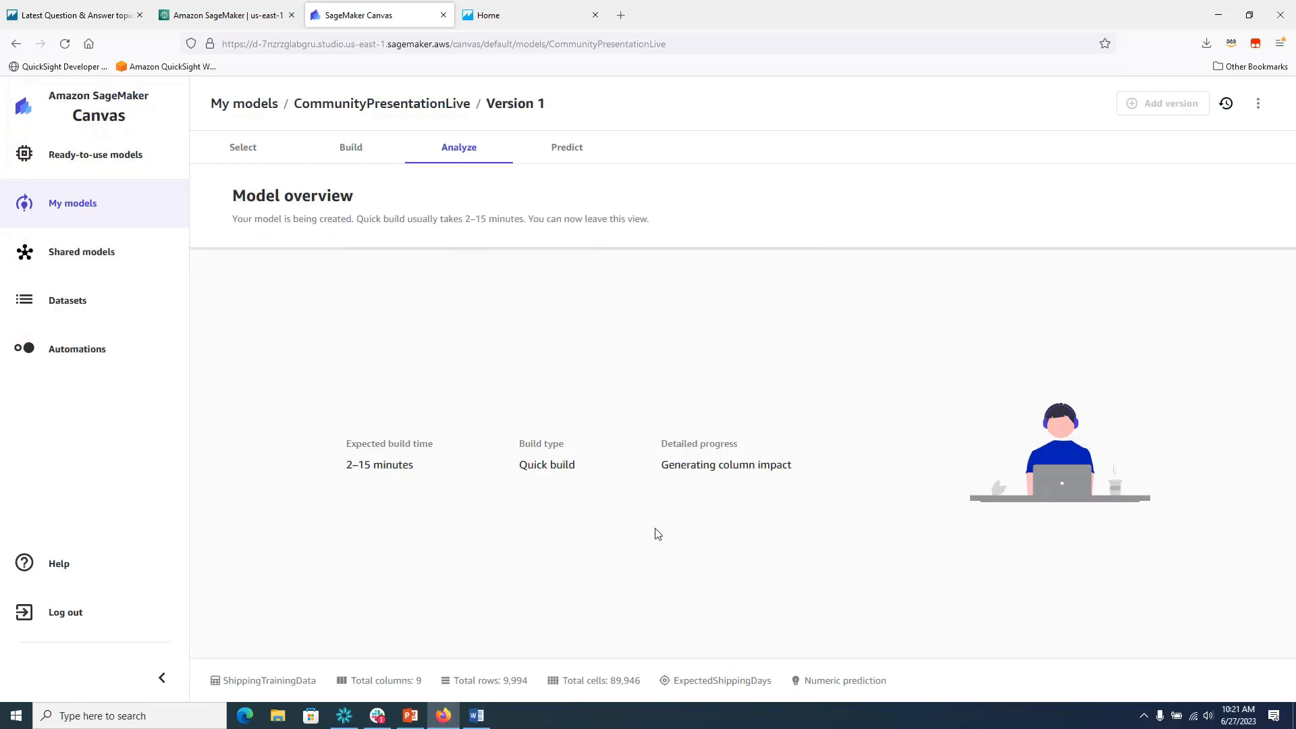
Open Version 1 of the CommunityDemoTest1 model from My models.
left_click(76, 160)
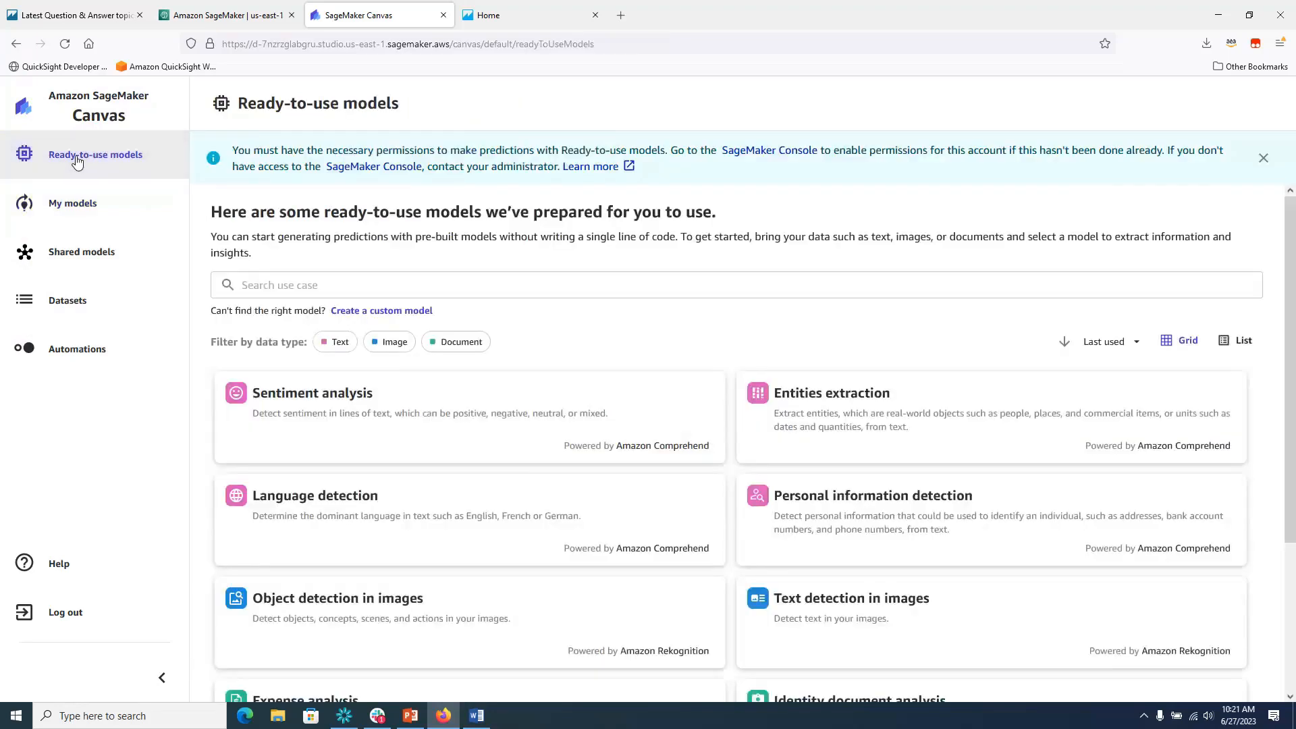
left_click(70, 215)
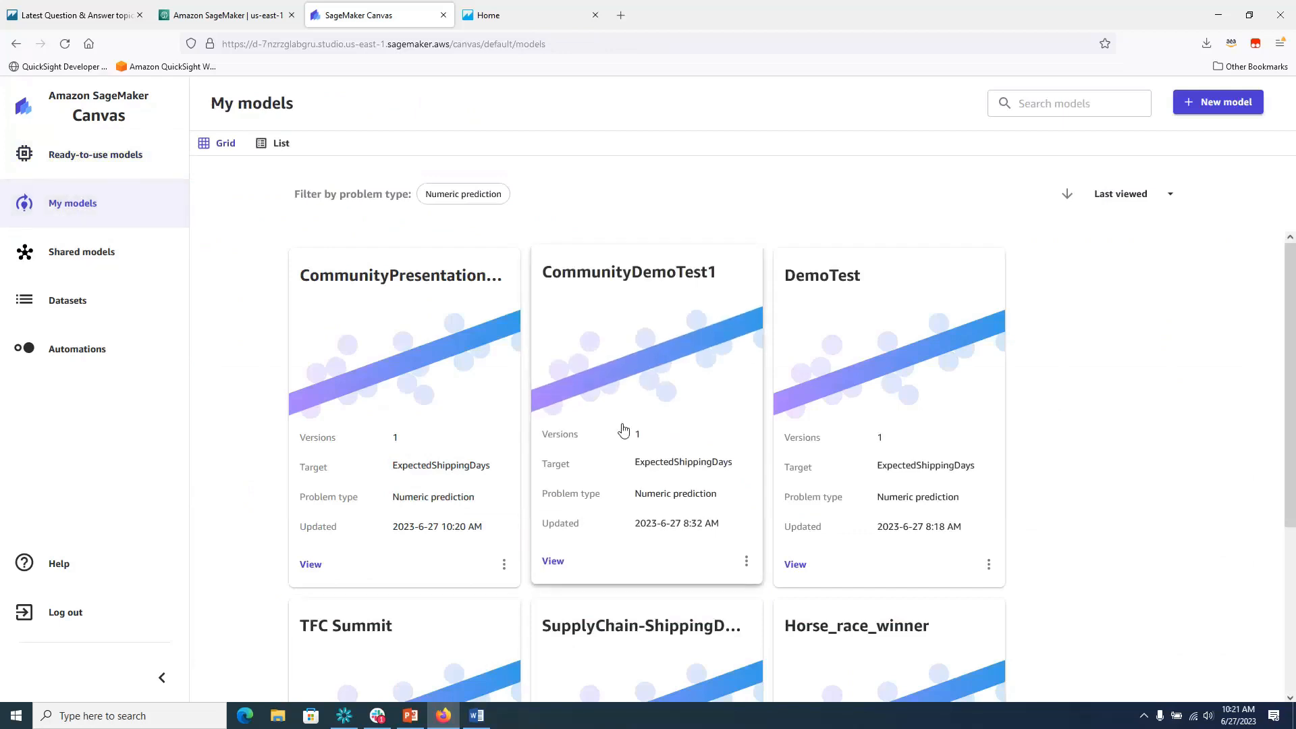
left_click(642, 288)
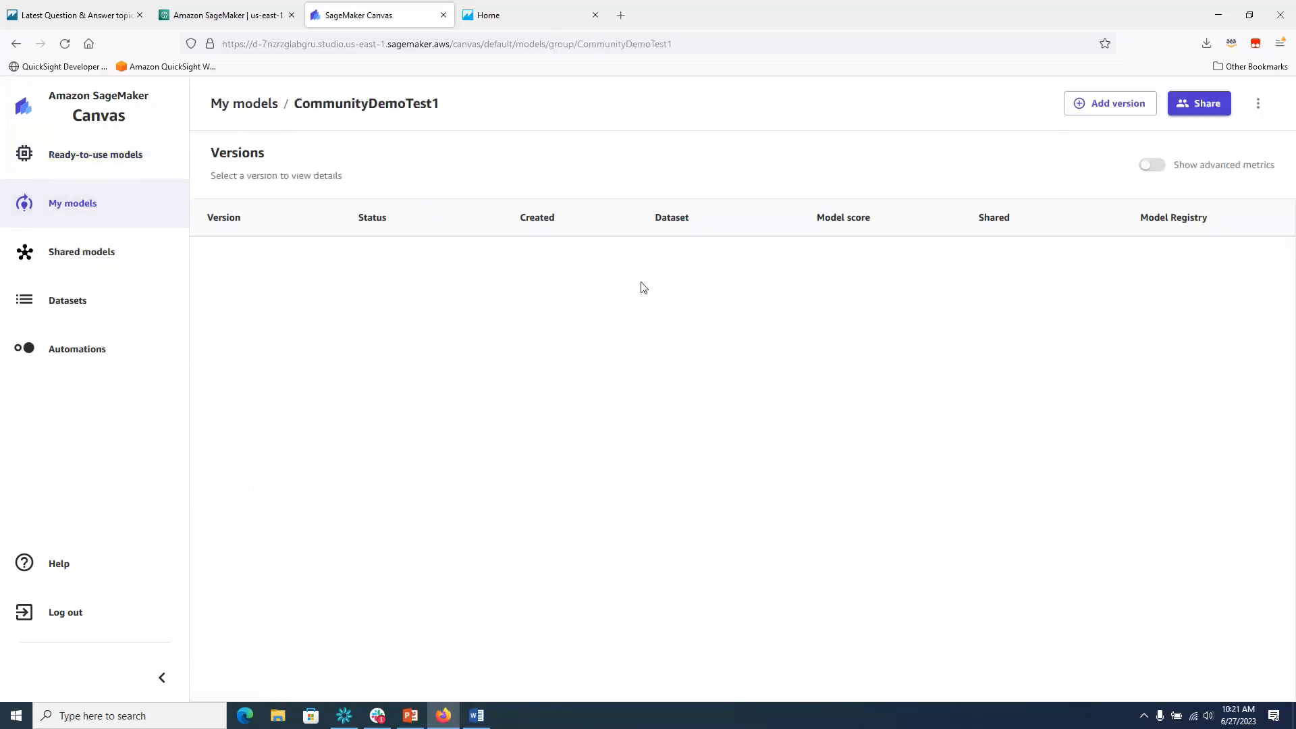
left_click(284, 263)
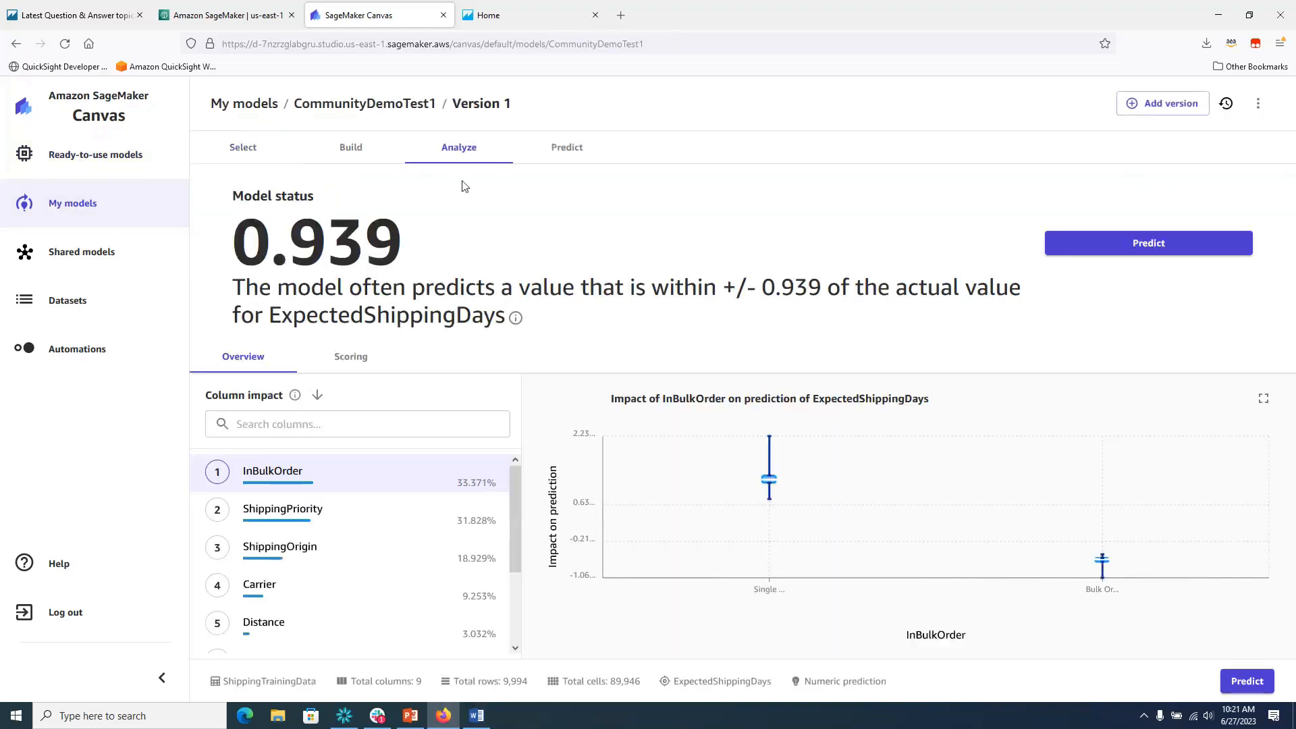
Dismiss the validation prompt and view Analyze results: +/- 0.939 days, InBulkOrder impact 33.371%.
left_click(349, 146)
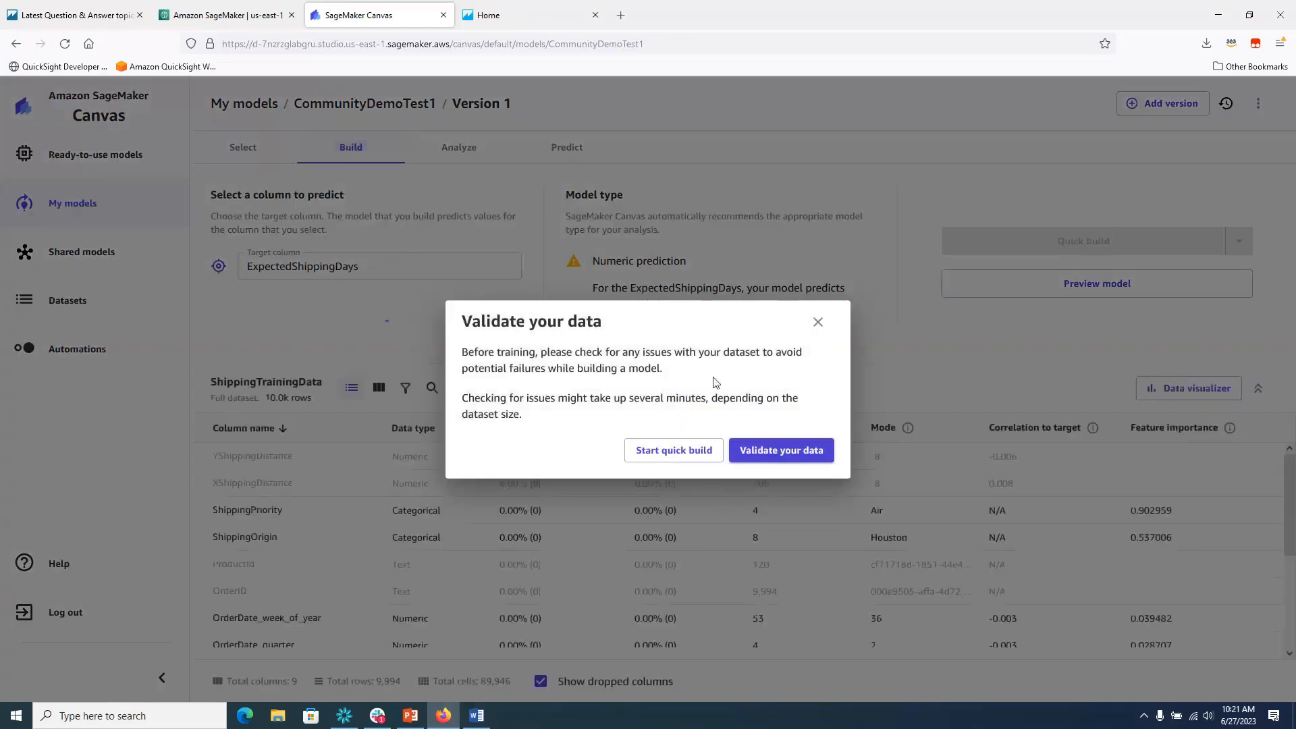
left_click(817, 323)
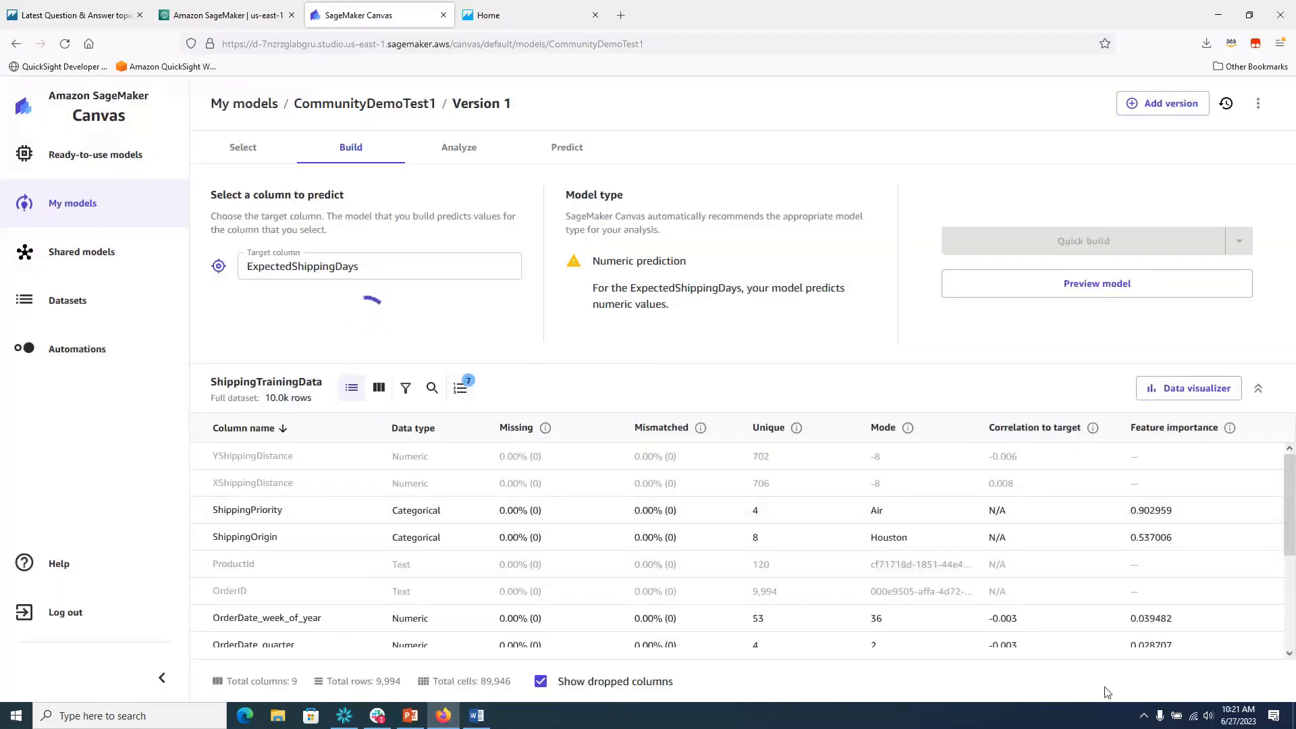
mouse_move(1290, 531)
left_mouse_down()
mouse_move(1290, 554)
mouse_move(1293, 525)
left_mouse_up()
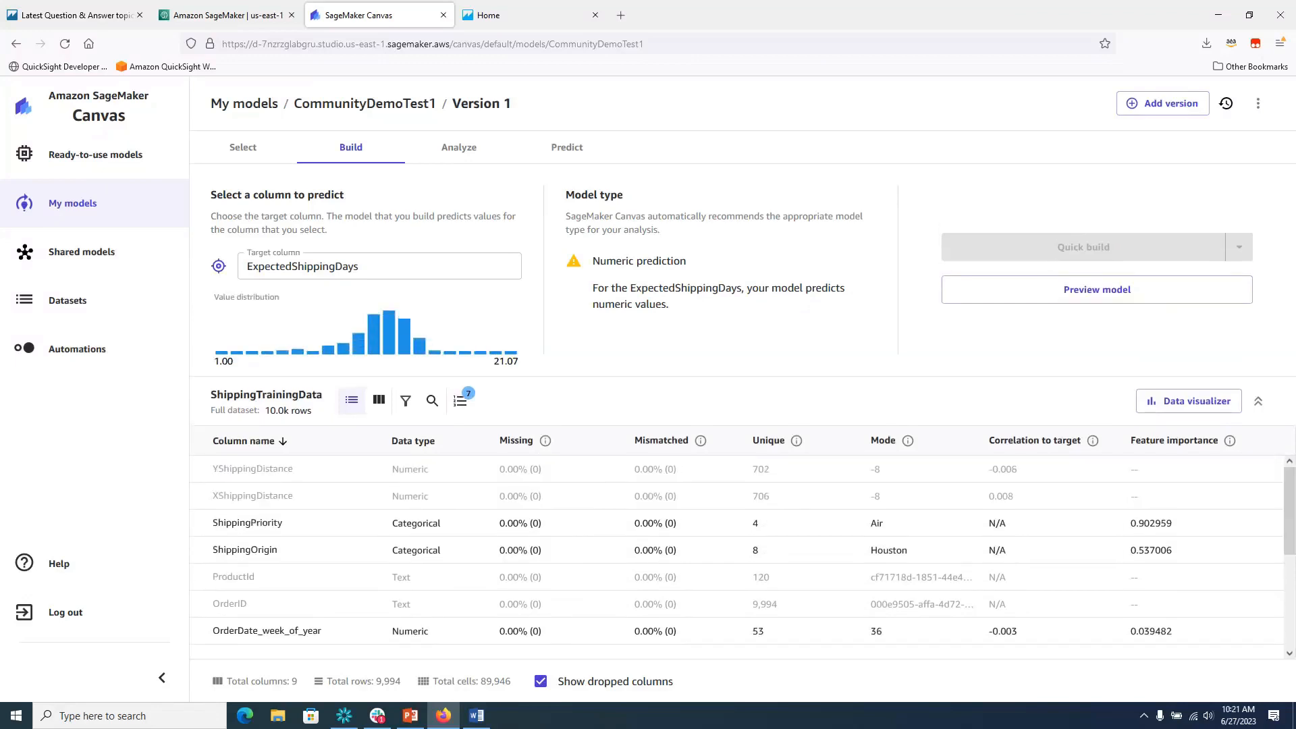
left_click(460, 149)
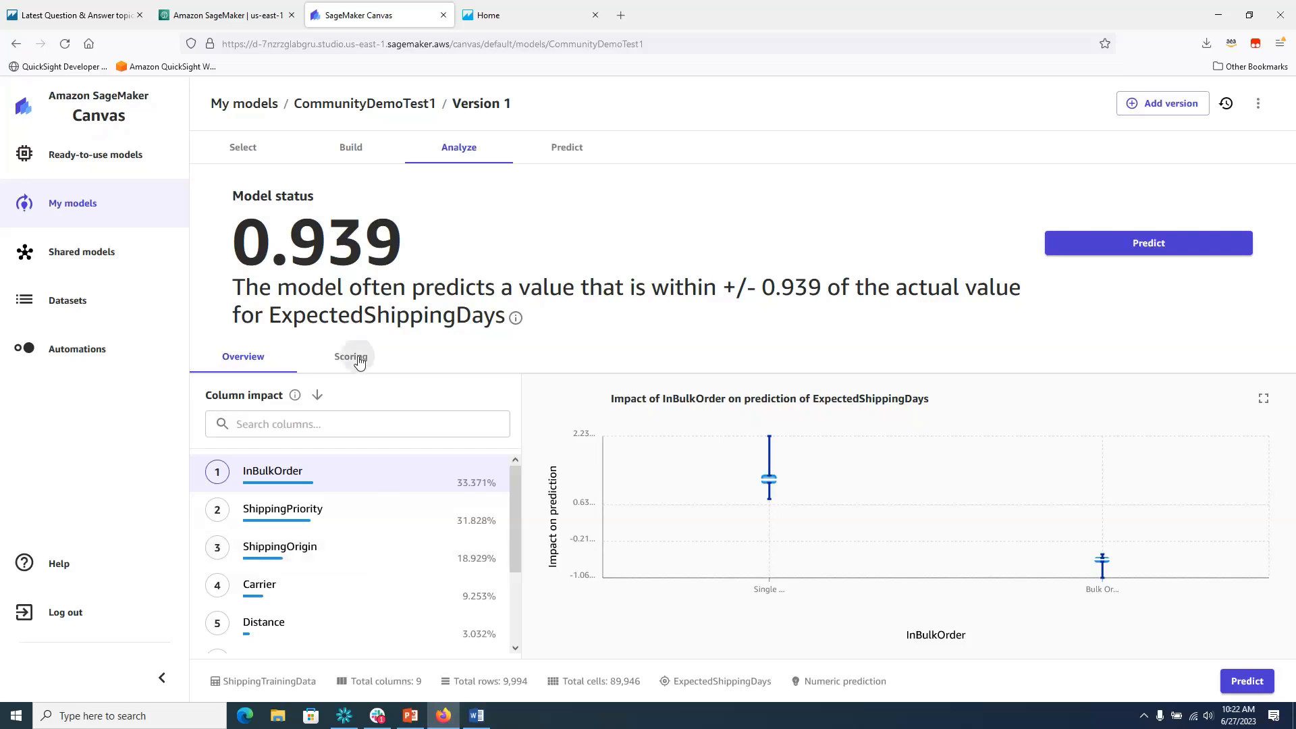
Review the Scoring tab's advanced metrics, leaving the Predicted vs. Actual chart with RMSE 0.939 showing.
left_click(359, 362)
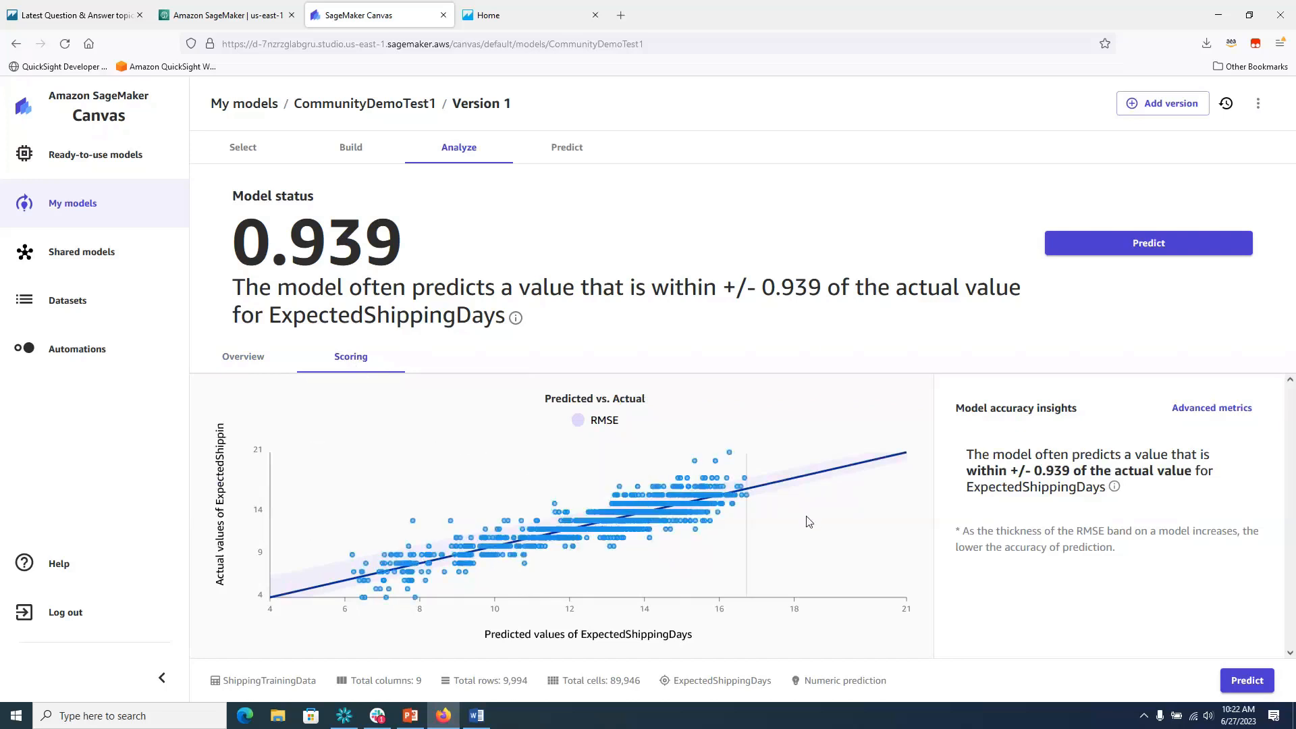
left_click(1229, 410)
left_click(1229, 410)
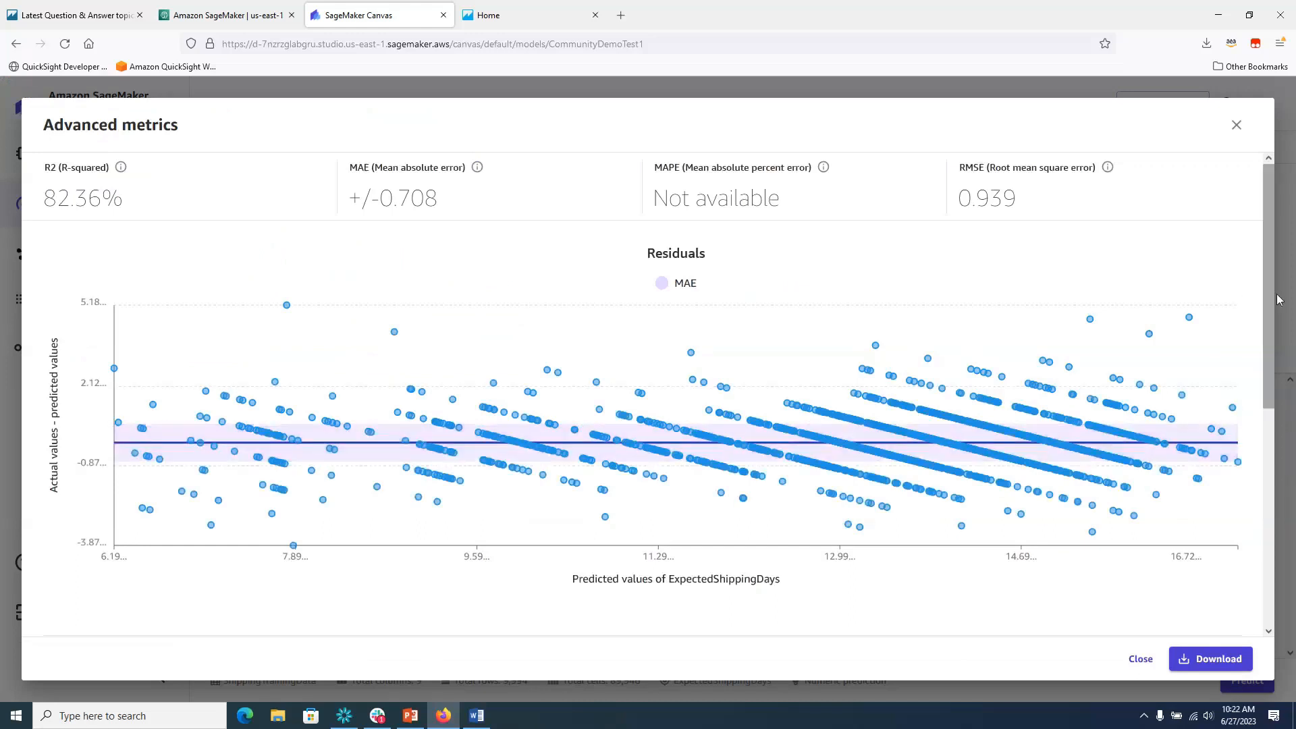
left_click_drag(1269, 299, 1293, 268)
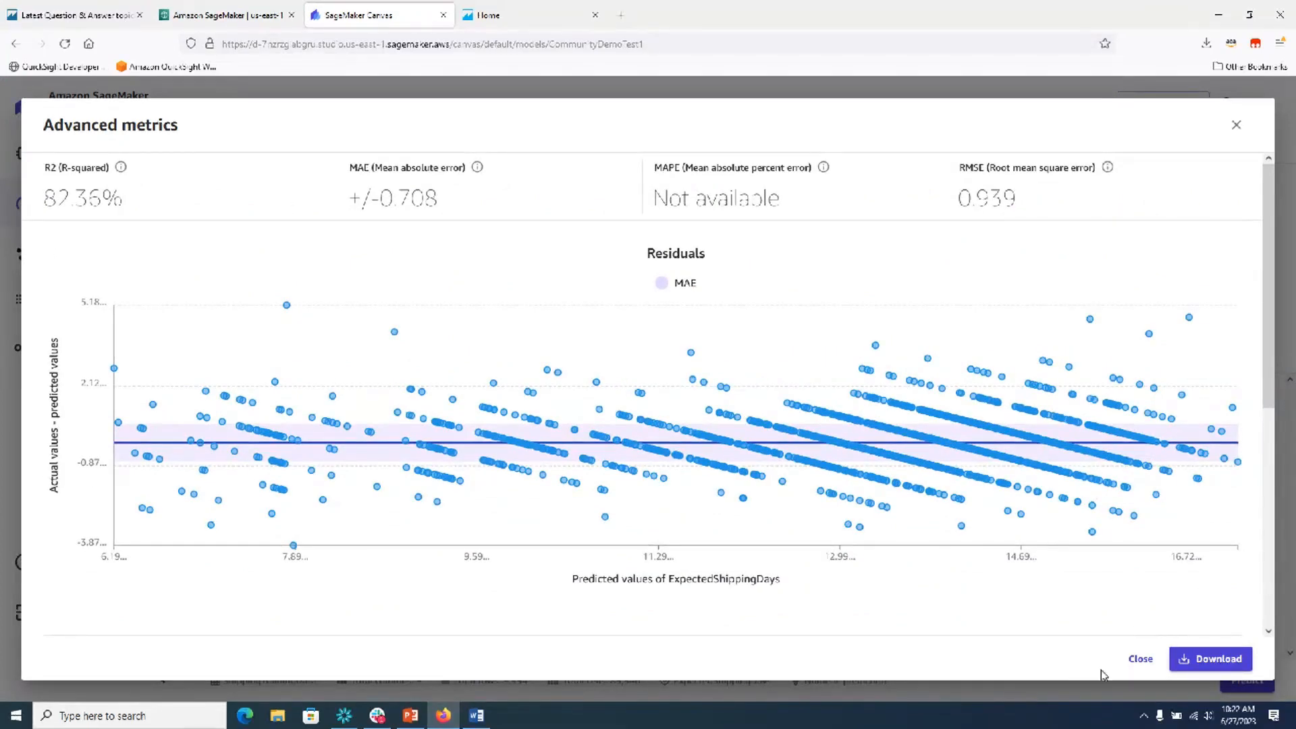
left_click(1141, 661)
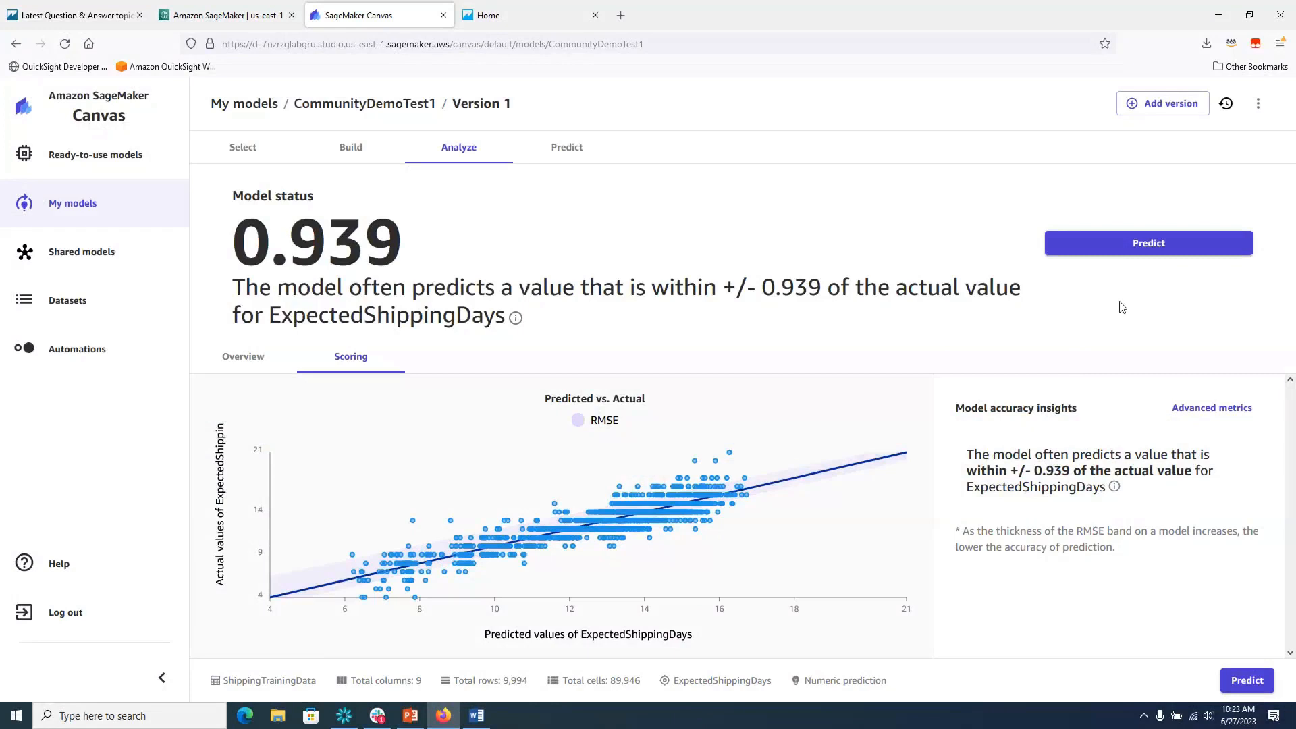
Make a single prediction with ShippingPriority set to Ground, yielding 13.317 expected shipping days.
left_click(1158, 252)
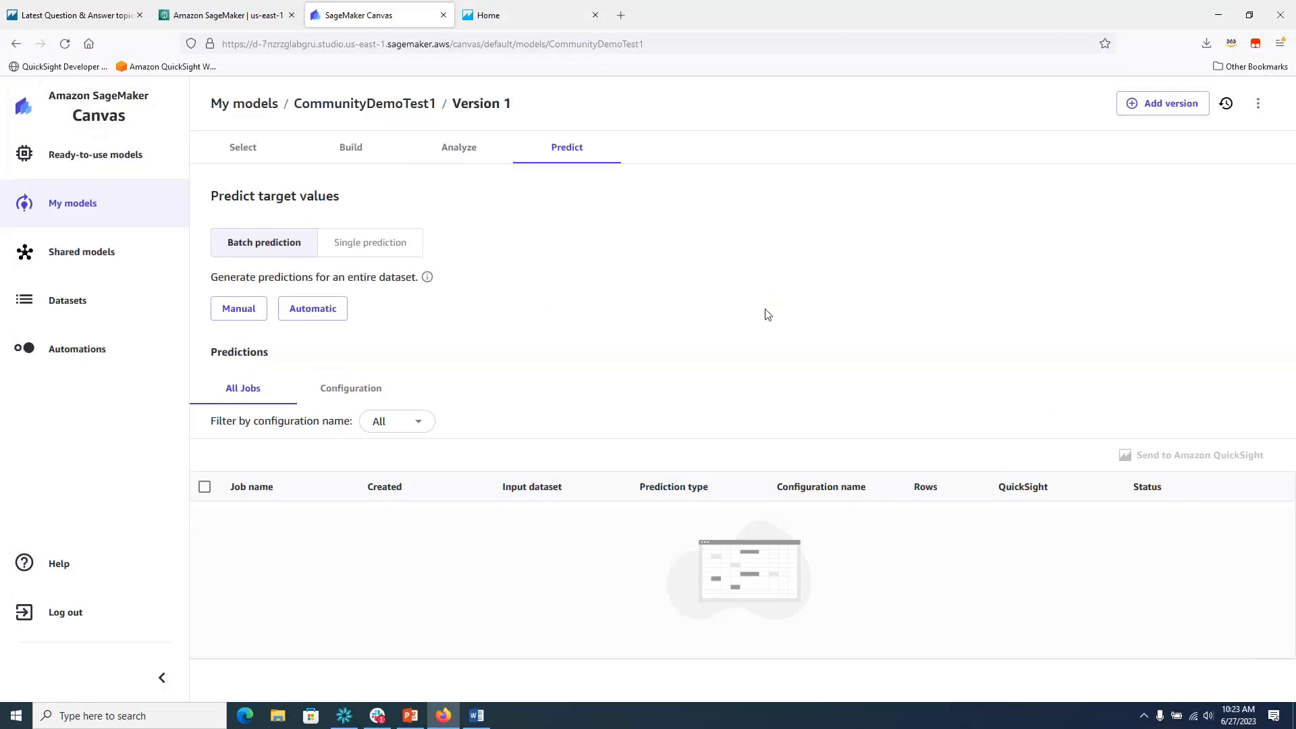
left_click(381, 254)
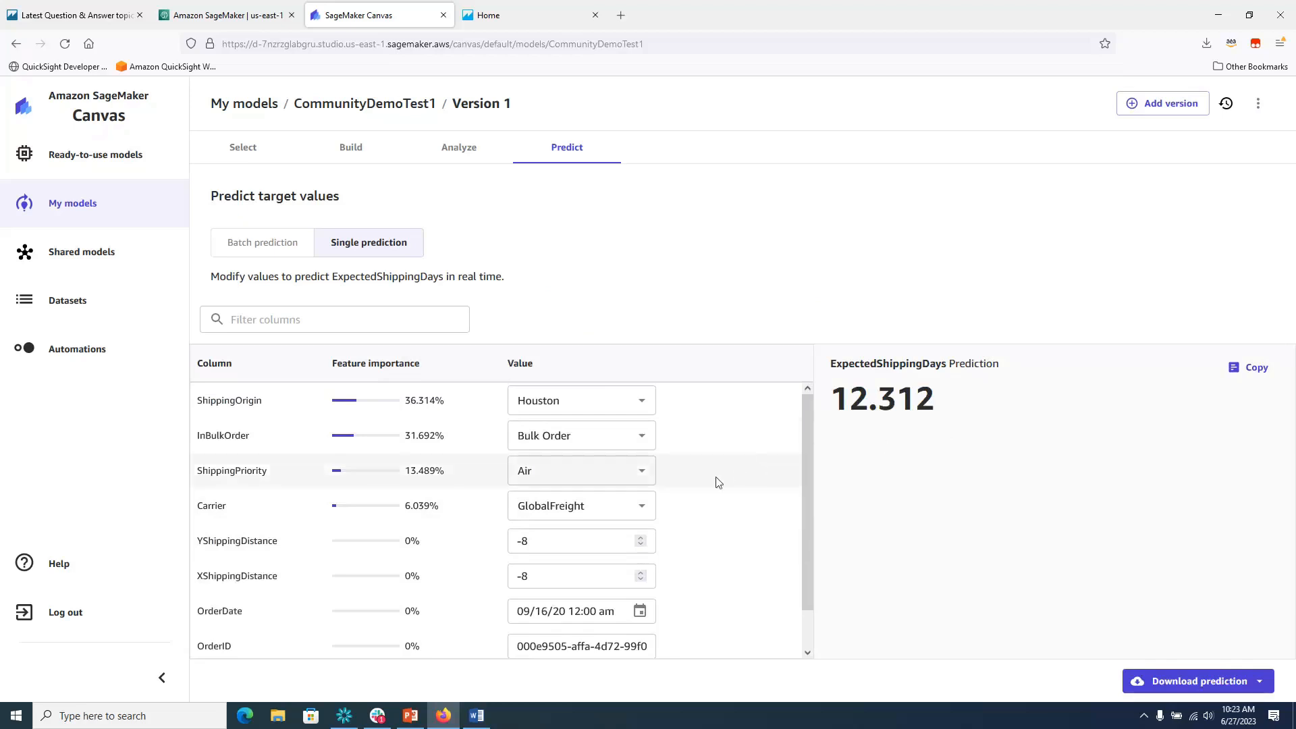
left_click(642, 471)
left_click(587, 555)
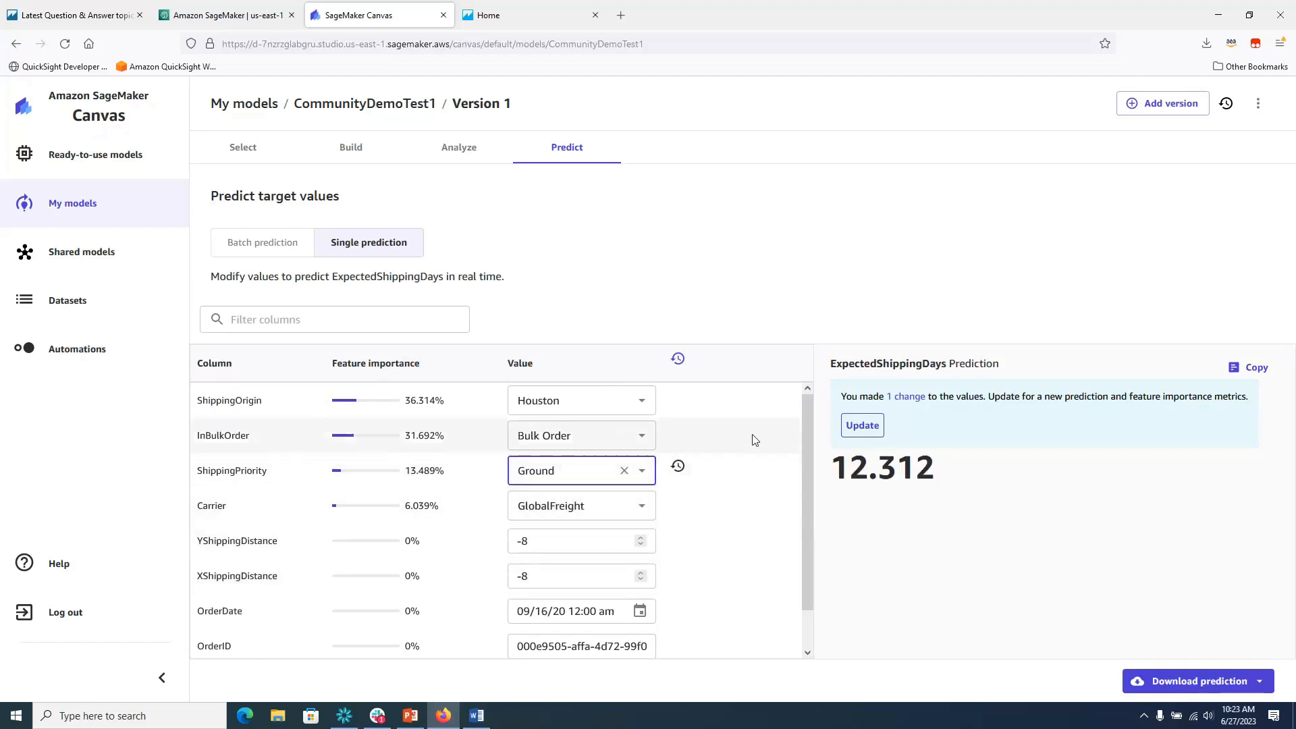
left_click(863, 426)
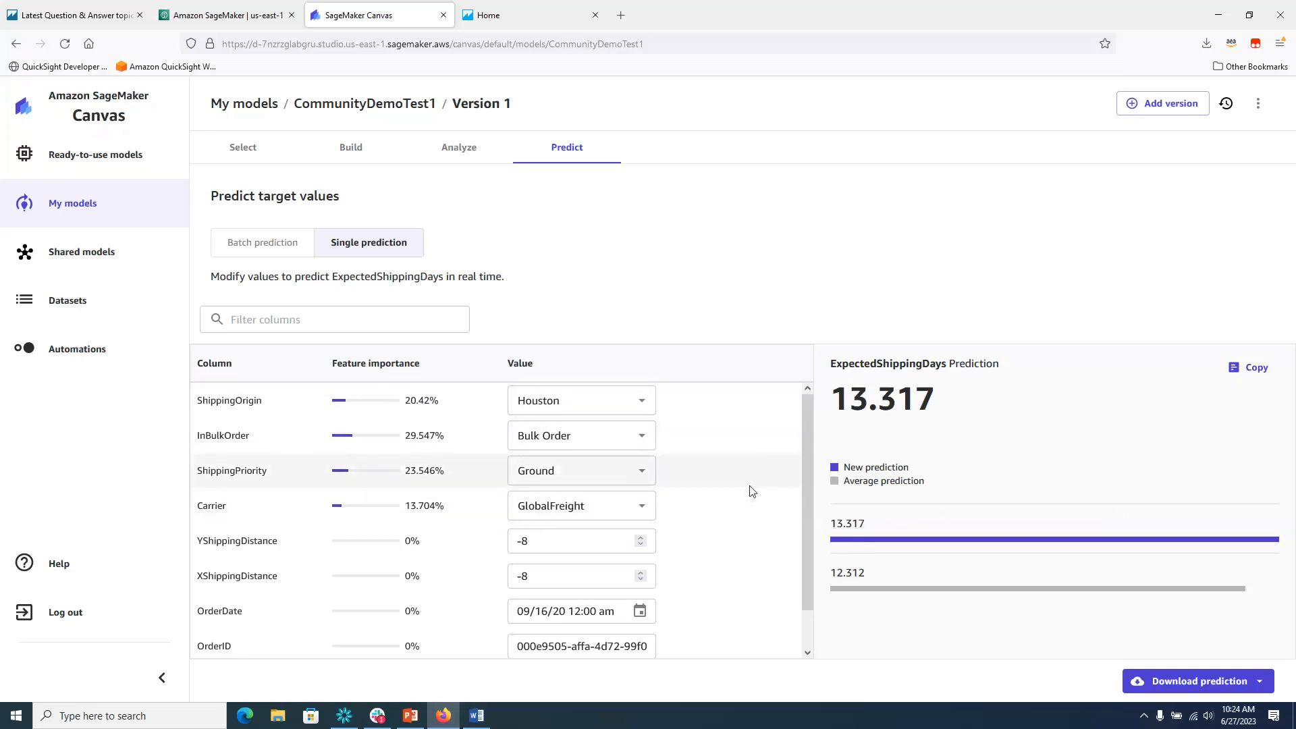
Switch the Predict page to Batch prediction to see the Ready datasets.
left_click(263, 250)
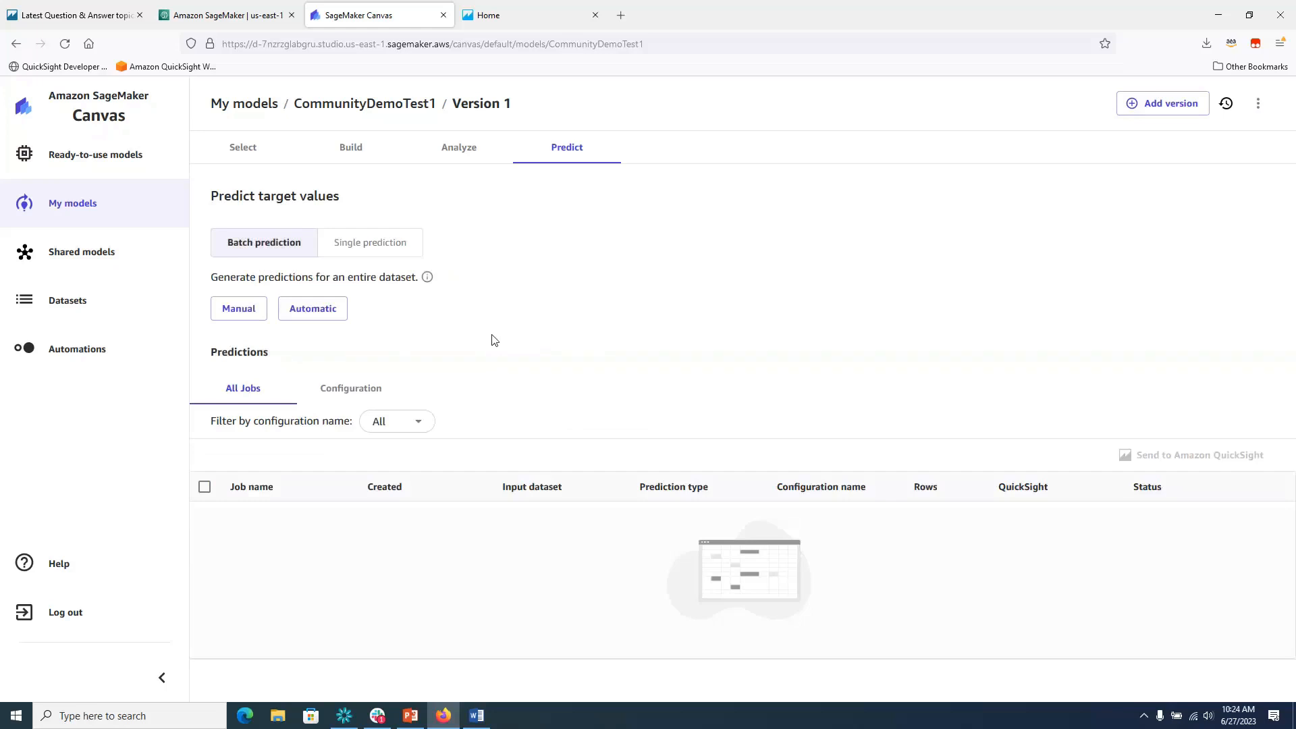
mouse_move(427, 278)
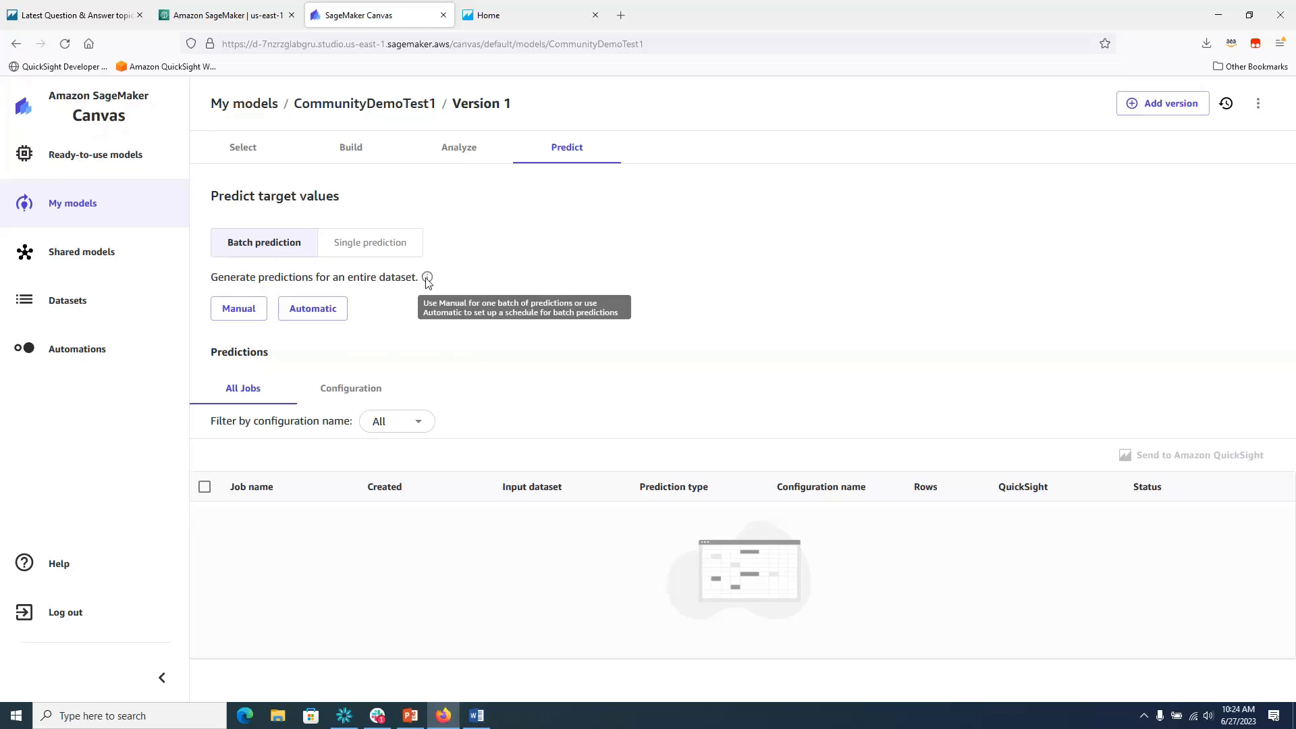
Generate batch predictions on the CurrentOrderShippingData dataset, producing a 1,186-row job.
left_click(238, 318)
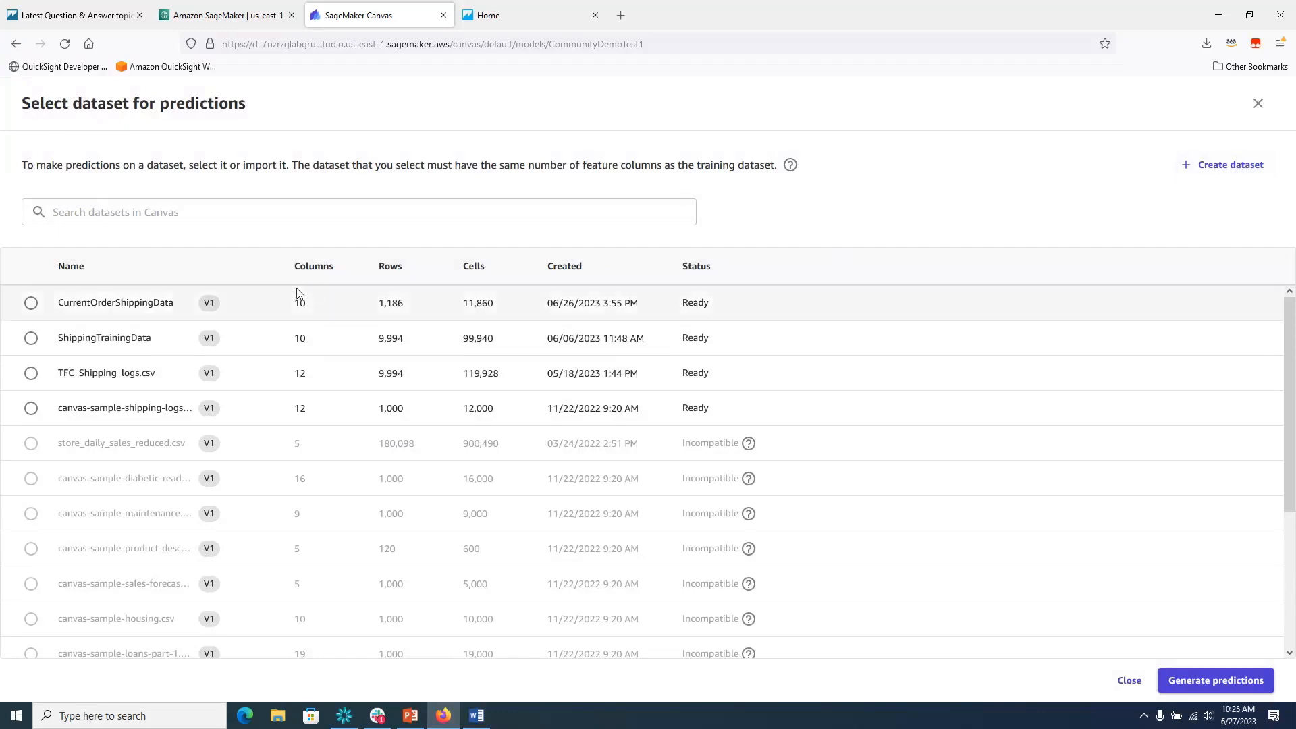
left_click(30, 305)
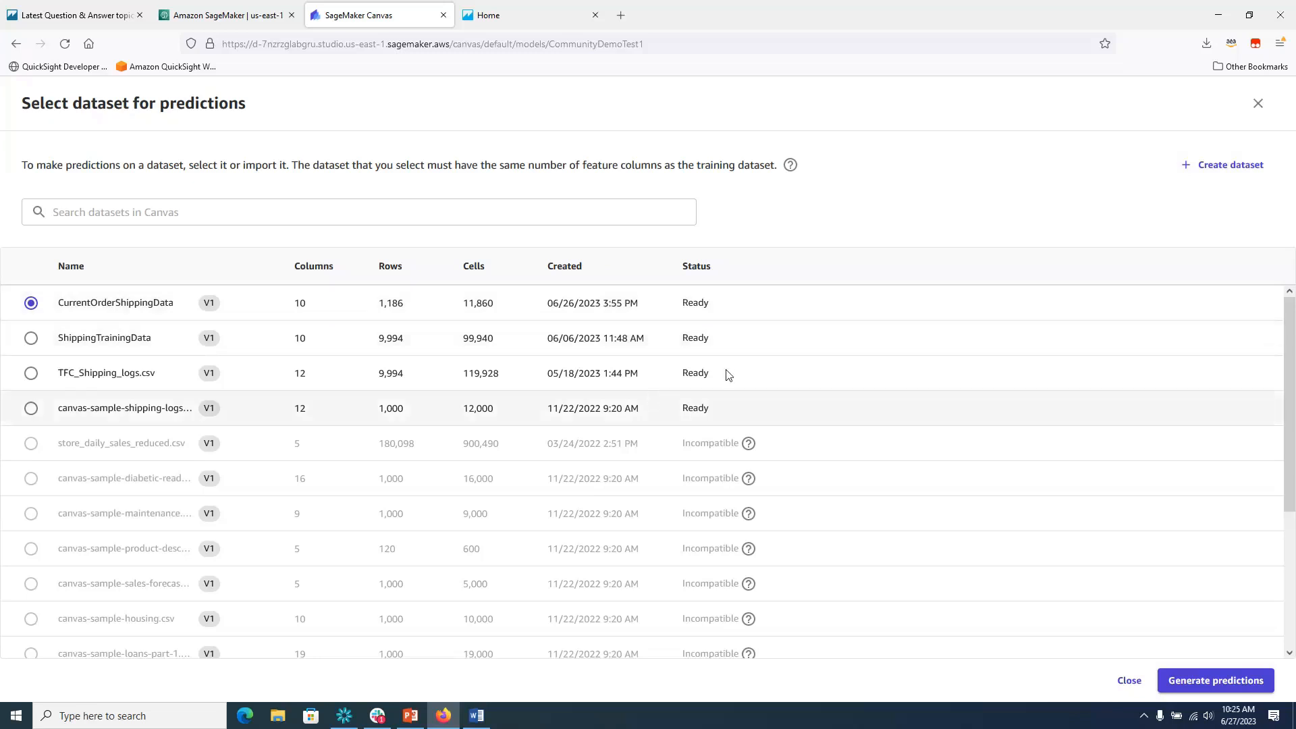
left_click(1210, 682)
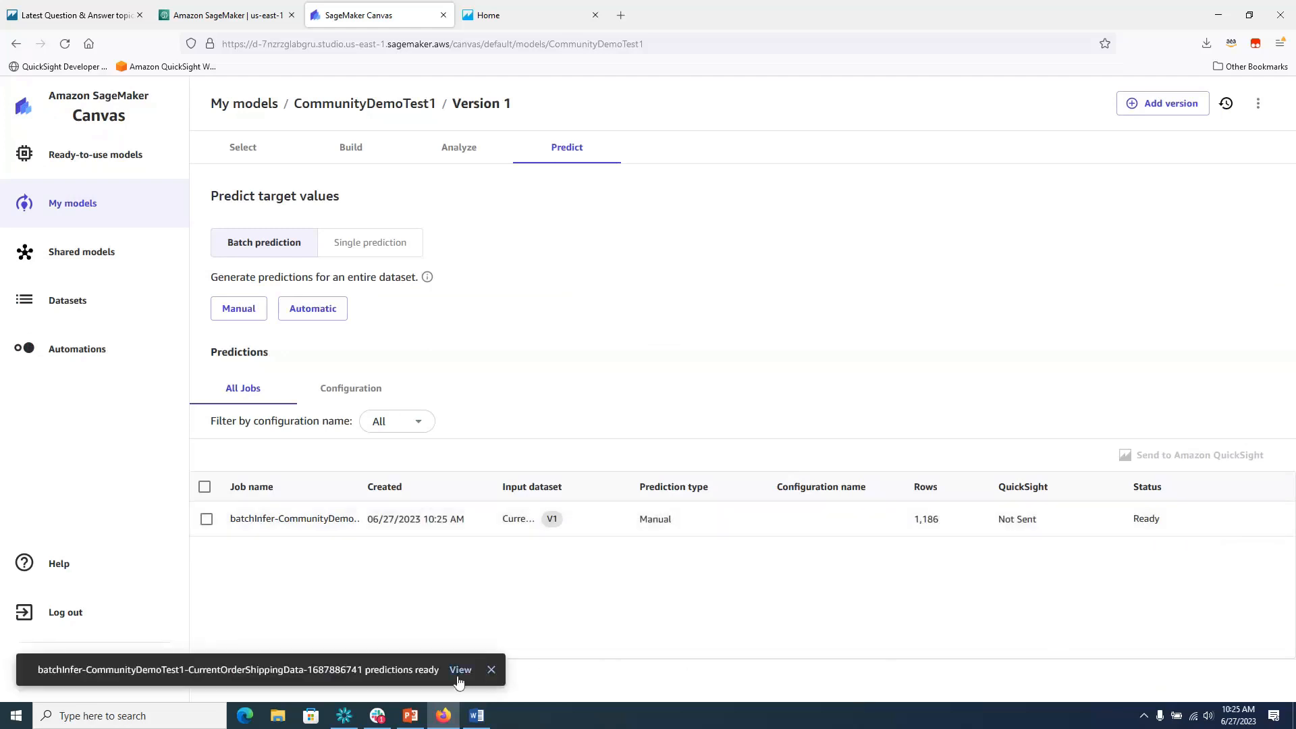
Dismiss the ready notice, select the finished prediction job, and open Send to Amazon QuickSight.
left_click(492, 671)
left_click(207, 519)
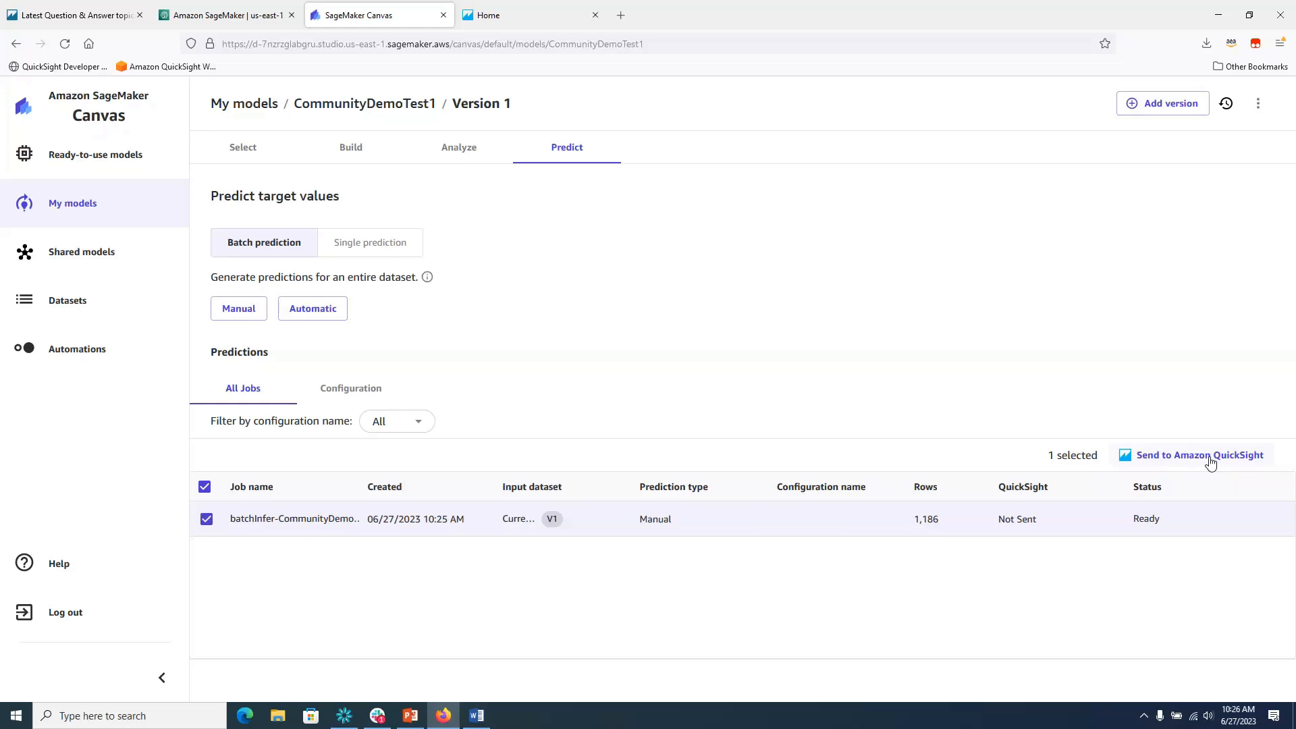
left_click(1211, 463)
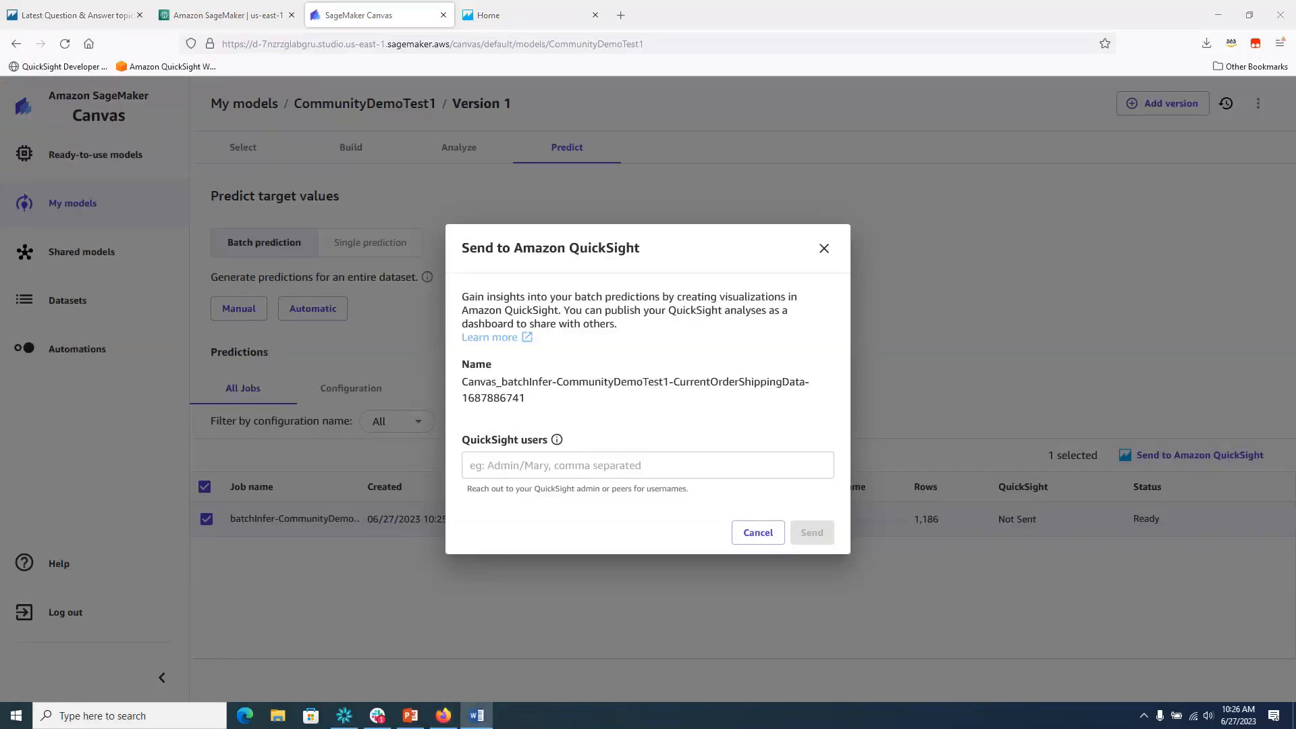
Paste the QuickSight user and send the batch predictions so the job reads Sent.
left_click(585, 467)
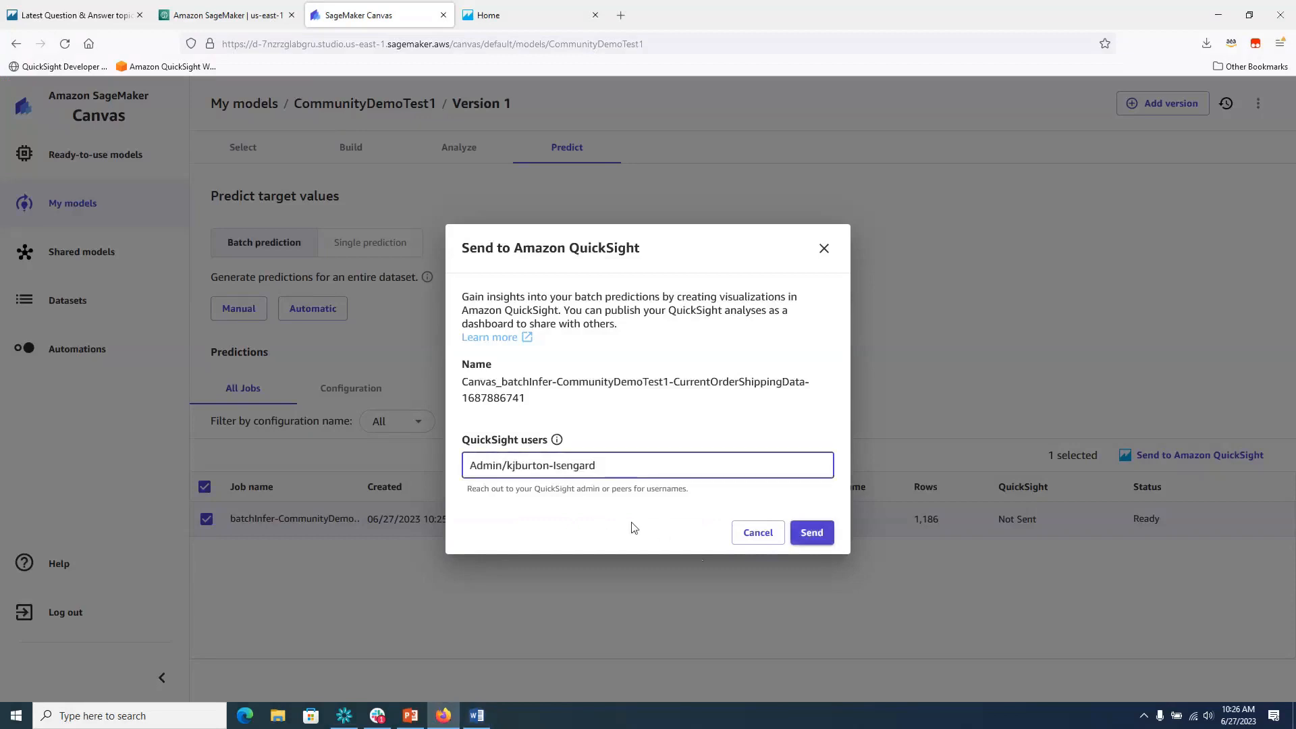
left_click(821, 533)
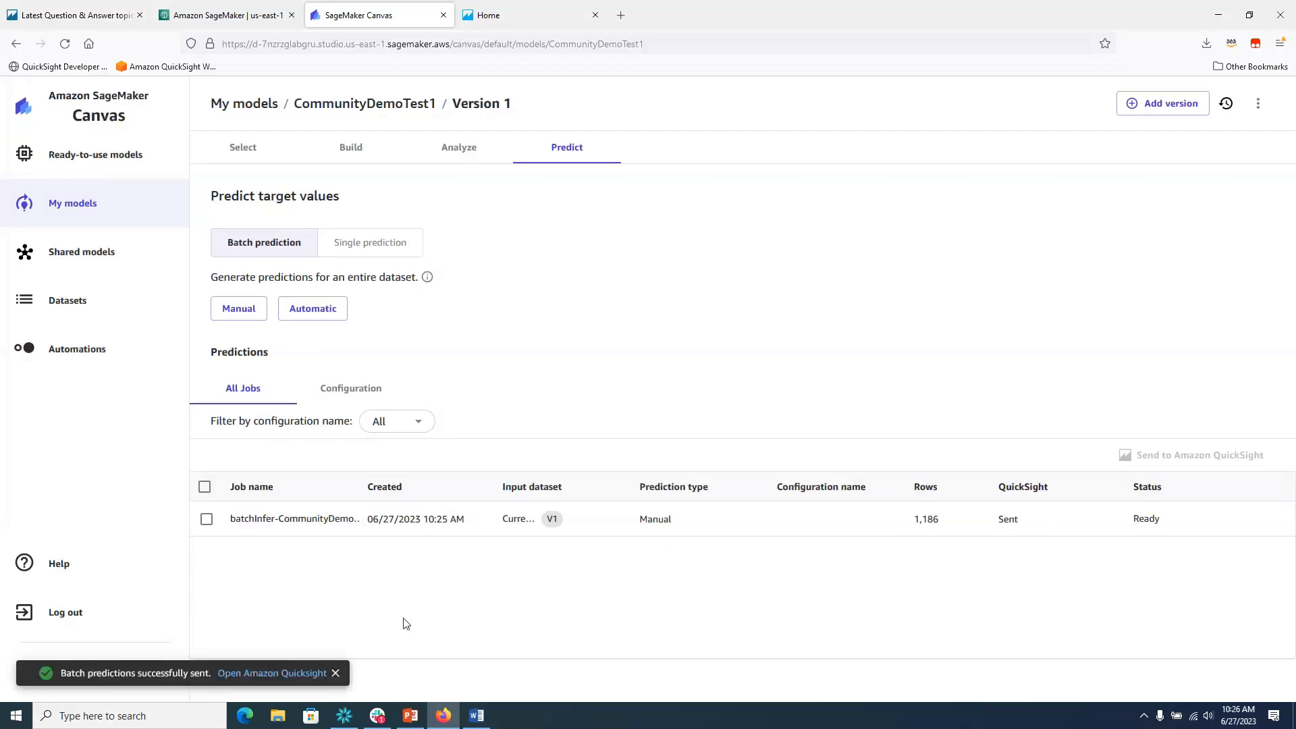
left_click(492, 18)
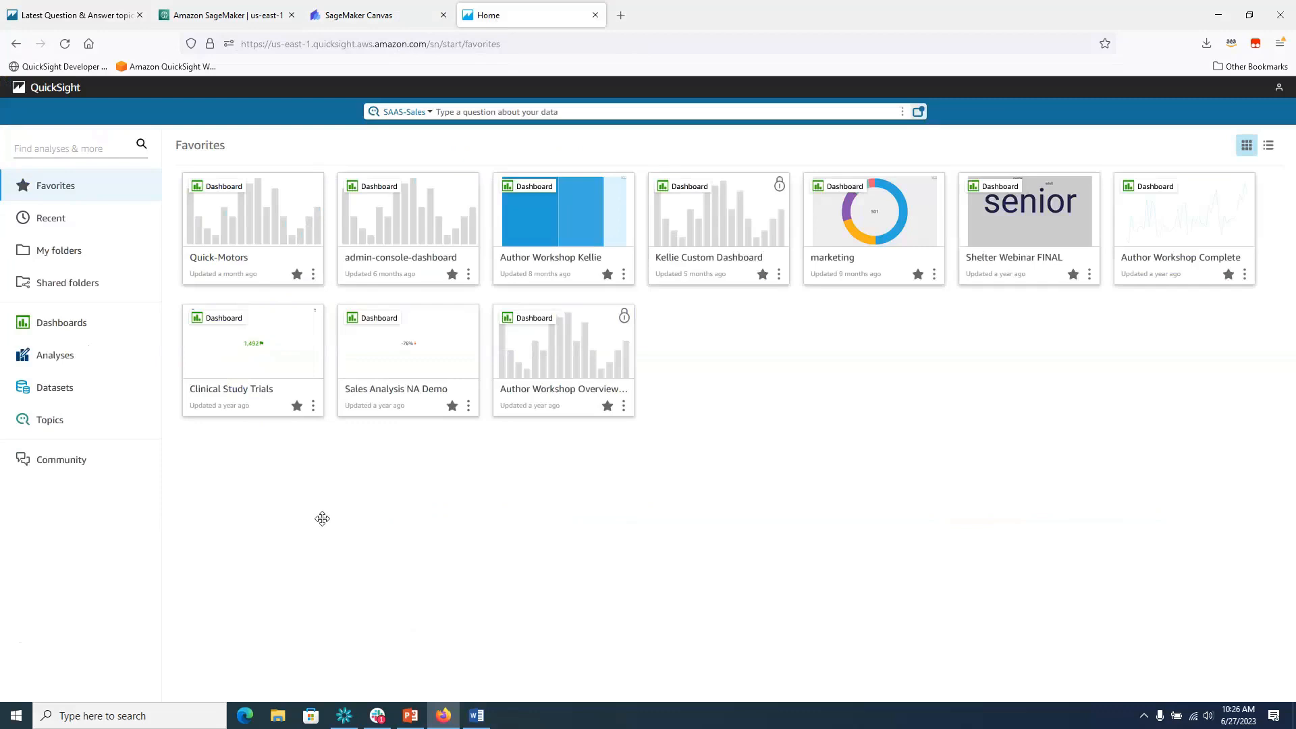
Create a dataset from the Canvas_batchInfer data source and open it for editing and preview.
left_click(46, 396)
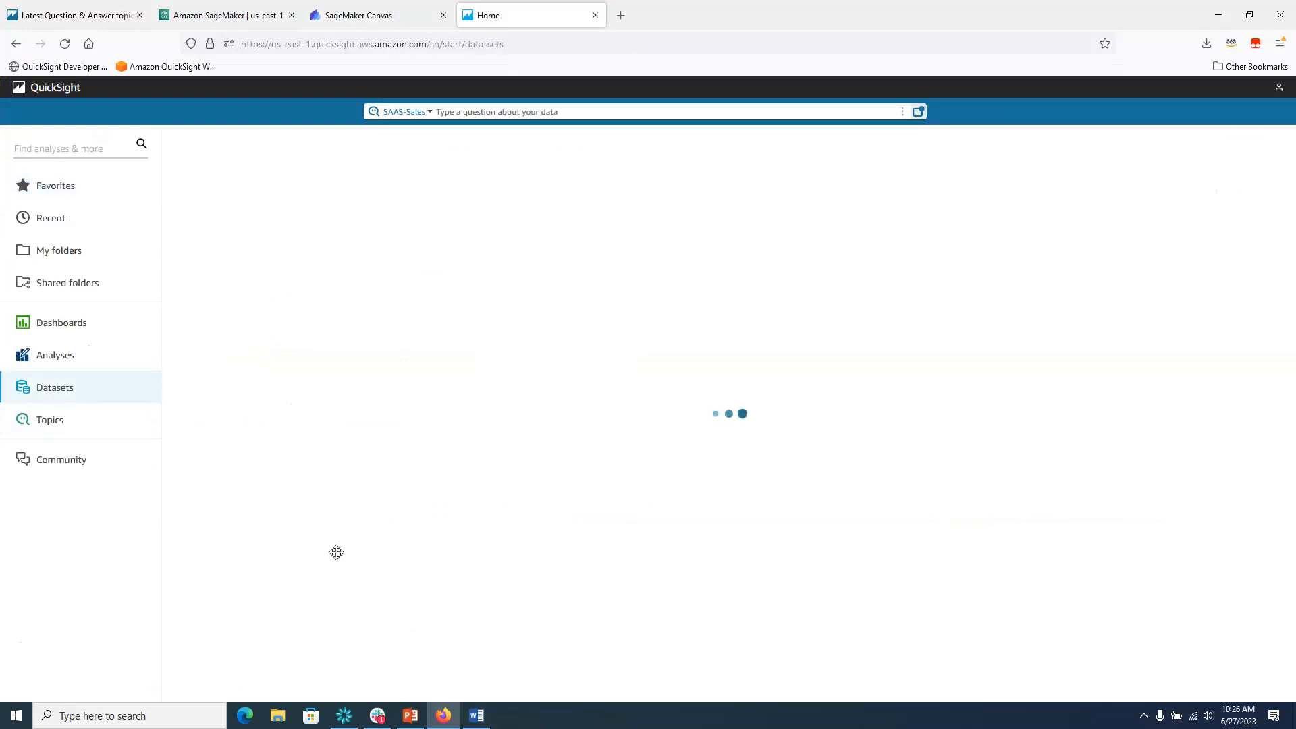
left_click(1242, 150)
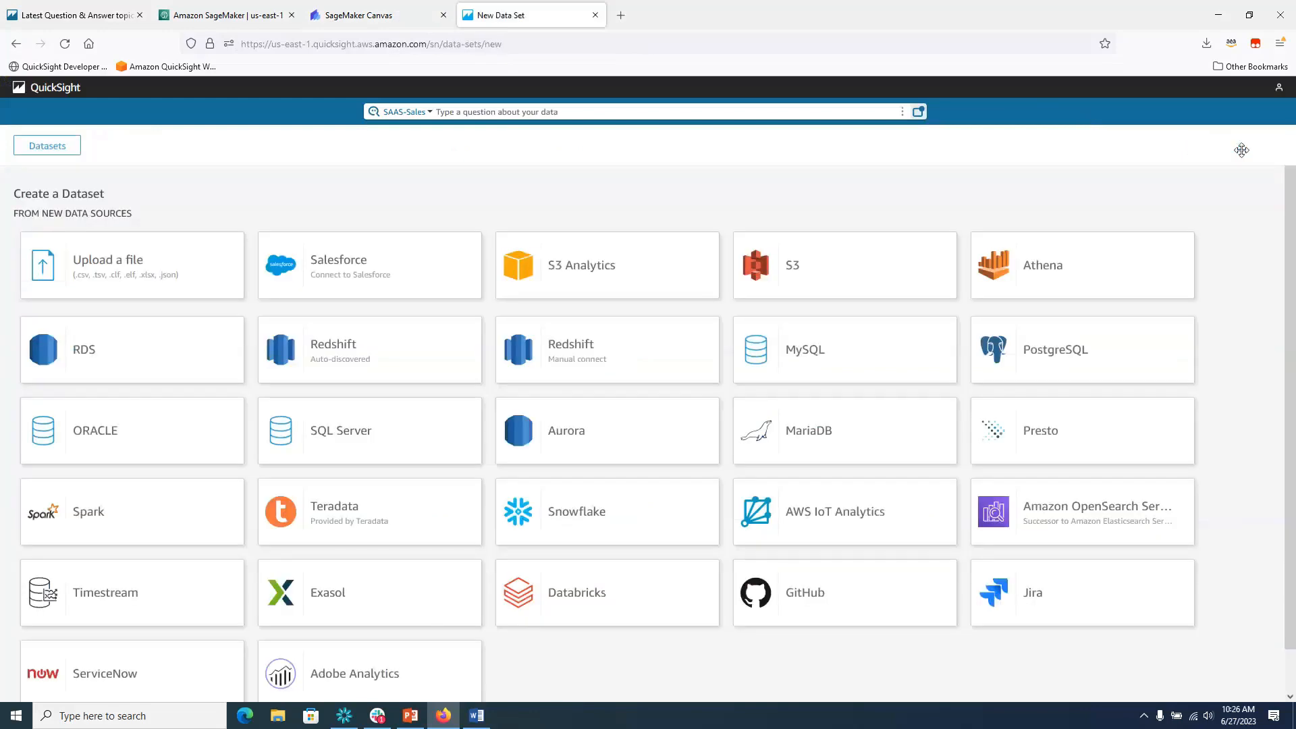
scroll(1267, 457, "down", 7)
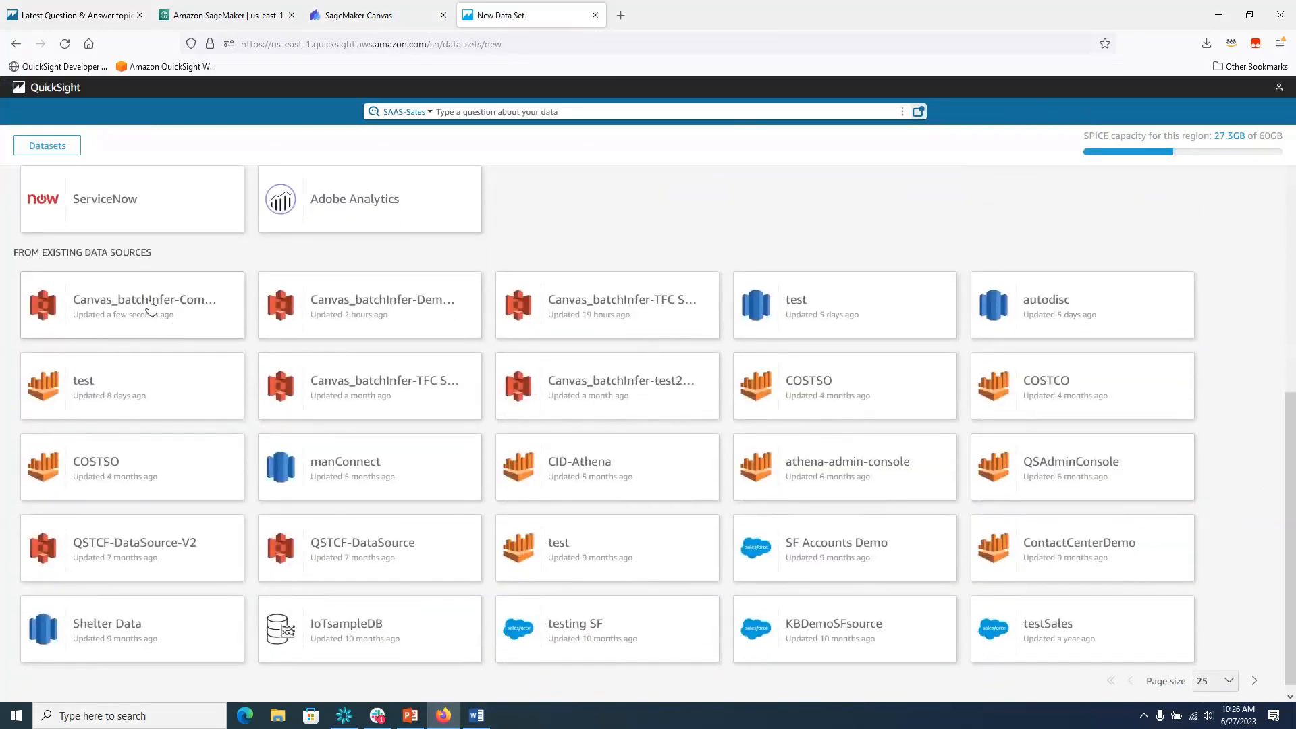
left_click(122, 304)
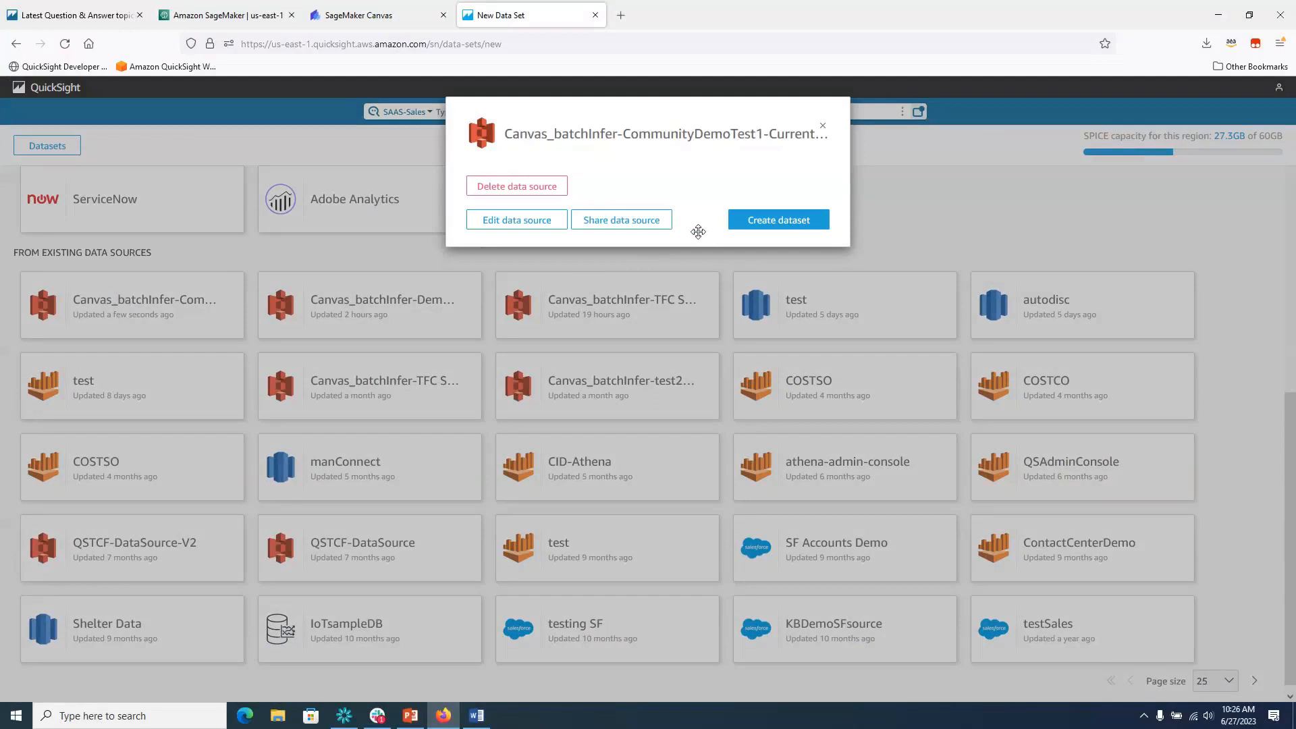
left_click(794, 223)
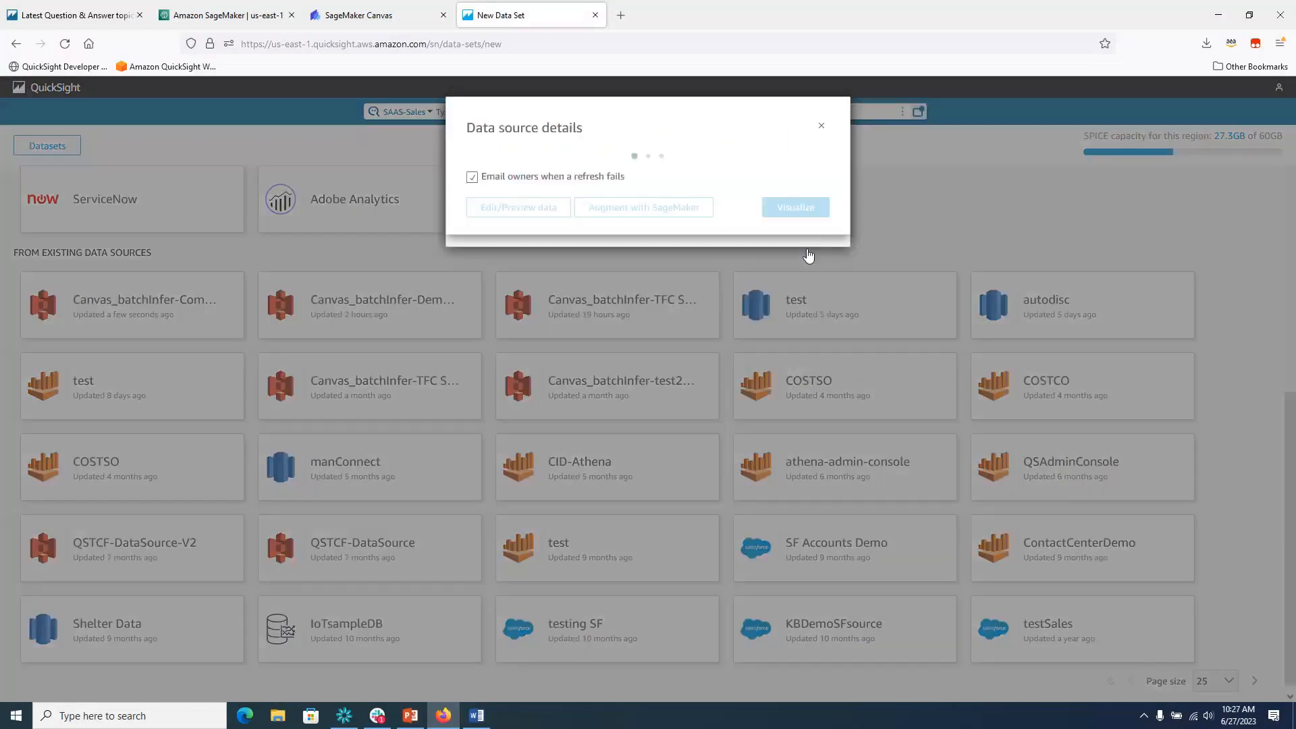
left_click(505, 277)
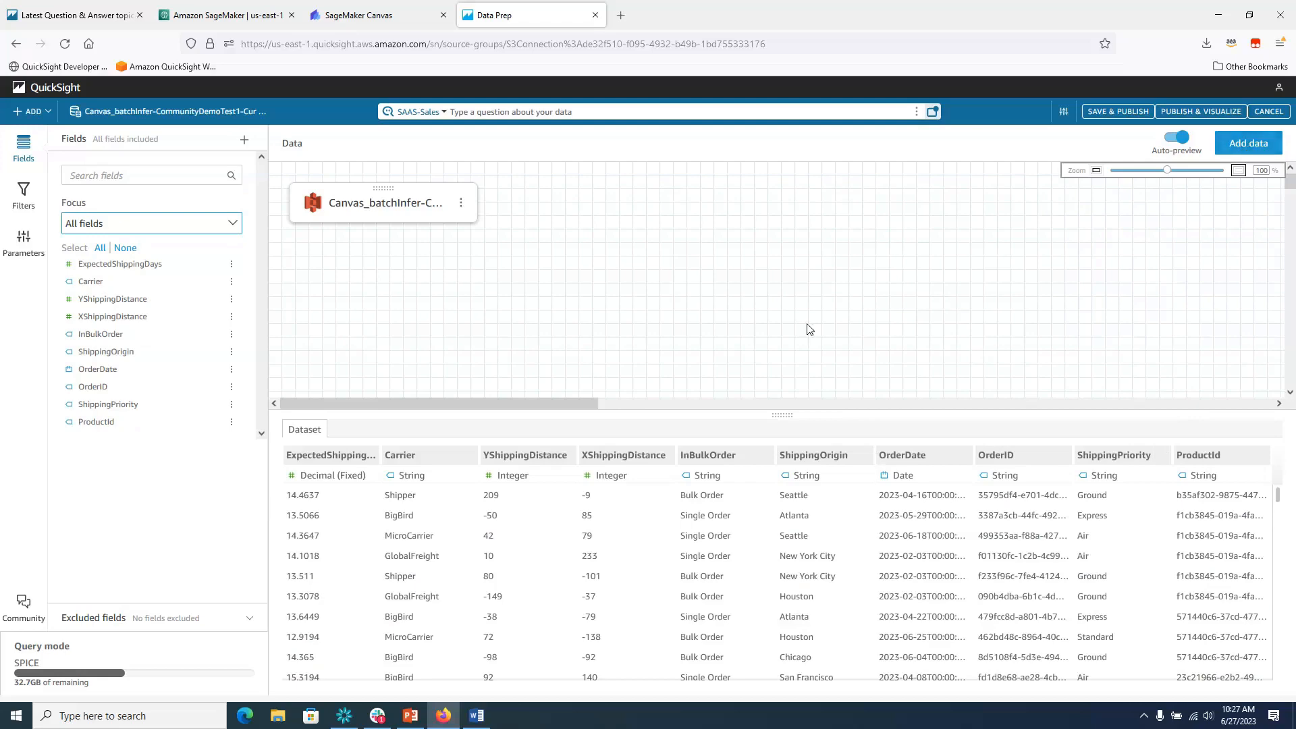
Add the existing TFC_product_desc dataset to the data diagram.
left_click(1249, 143)
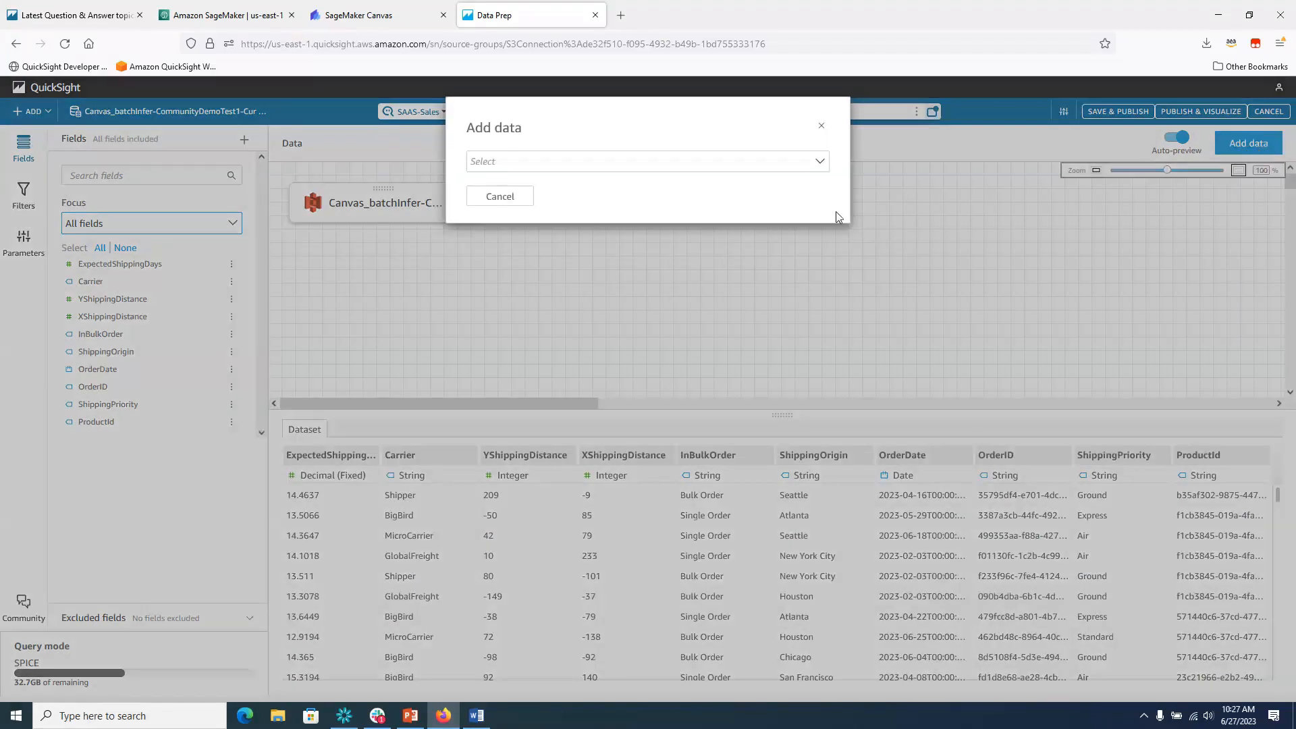
left_click(821, 171)
left_click(797, 184)
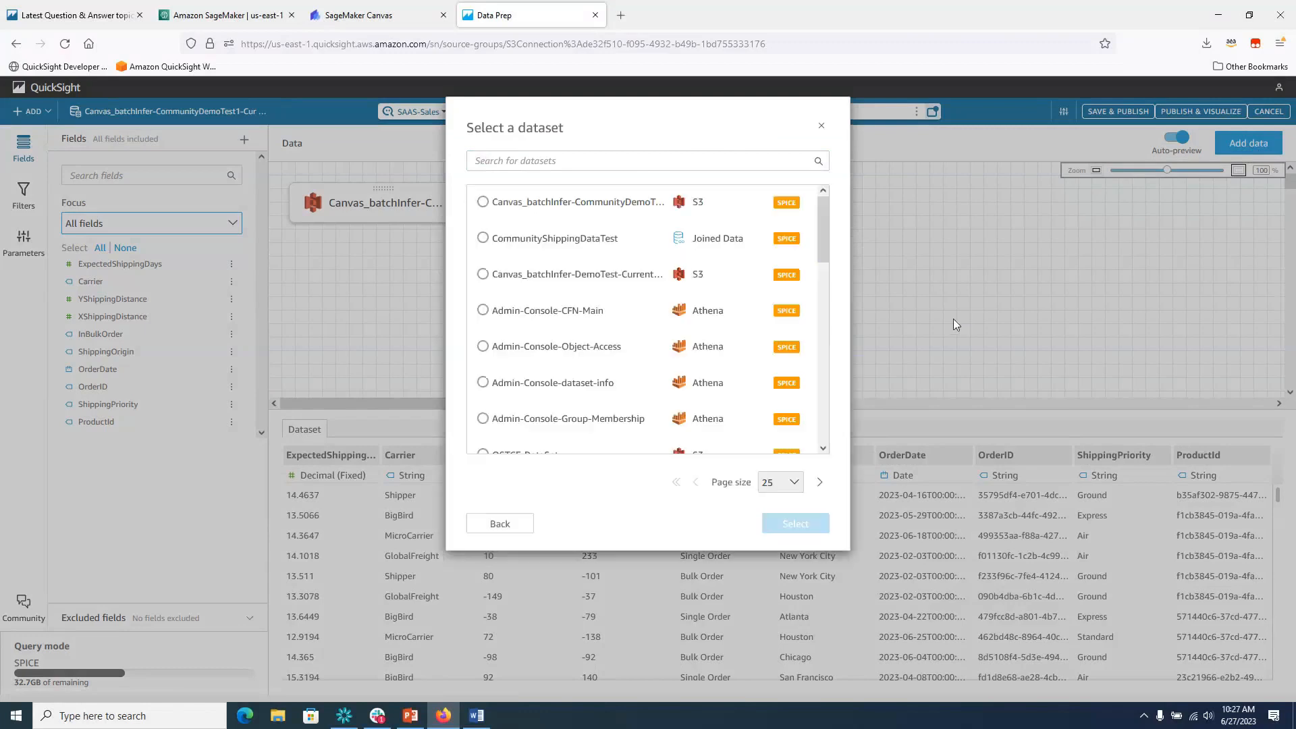
left_click_drag(825, 250, 829, 389)
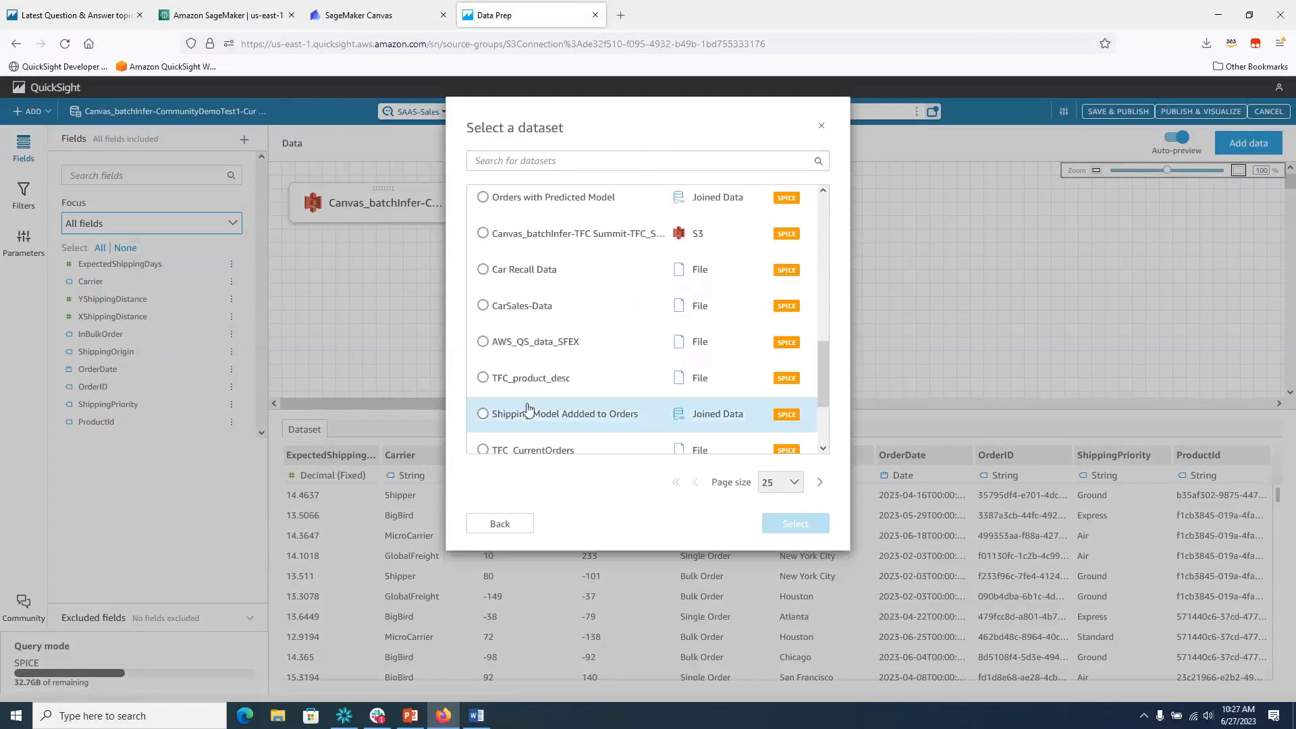
left_click(482, 379)
left_click(795, 524)
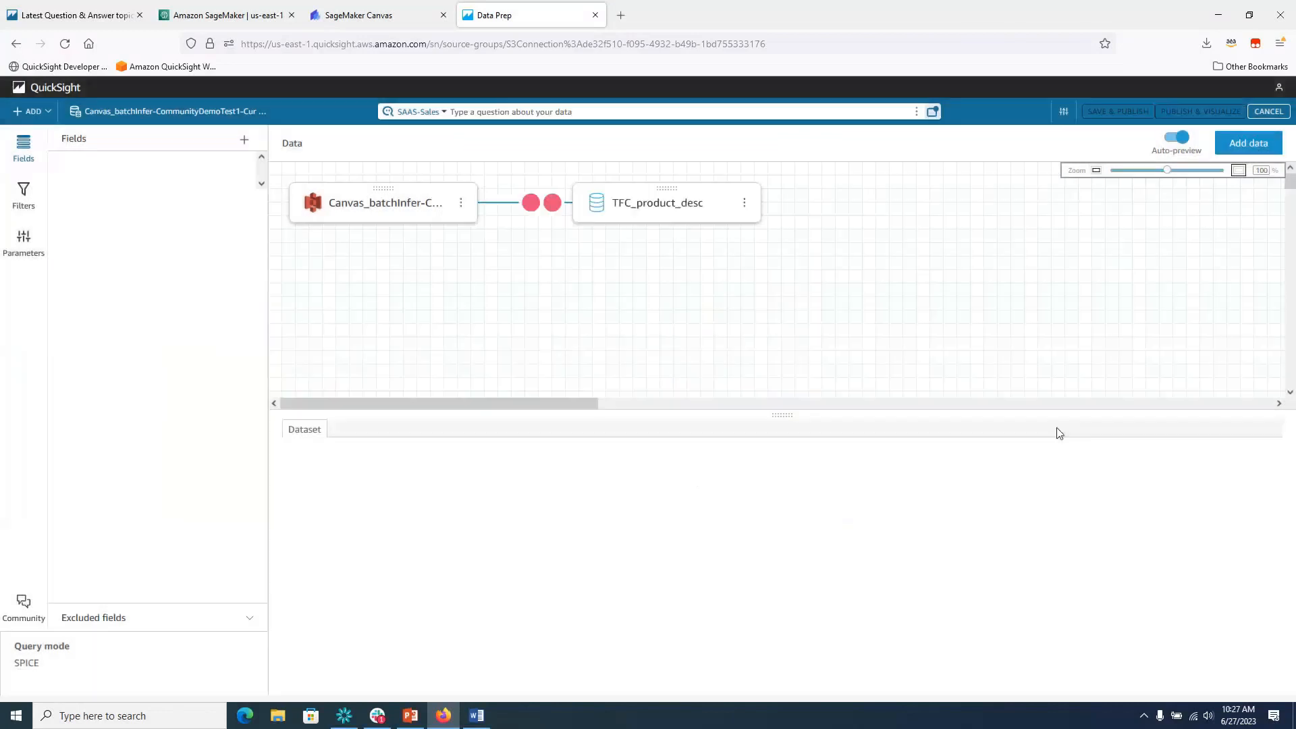
Left-join TFC_product_desc to the predictions on ProductId = ProductId.
left_click(534, 204)
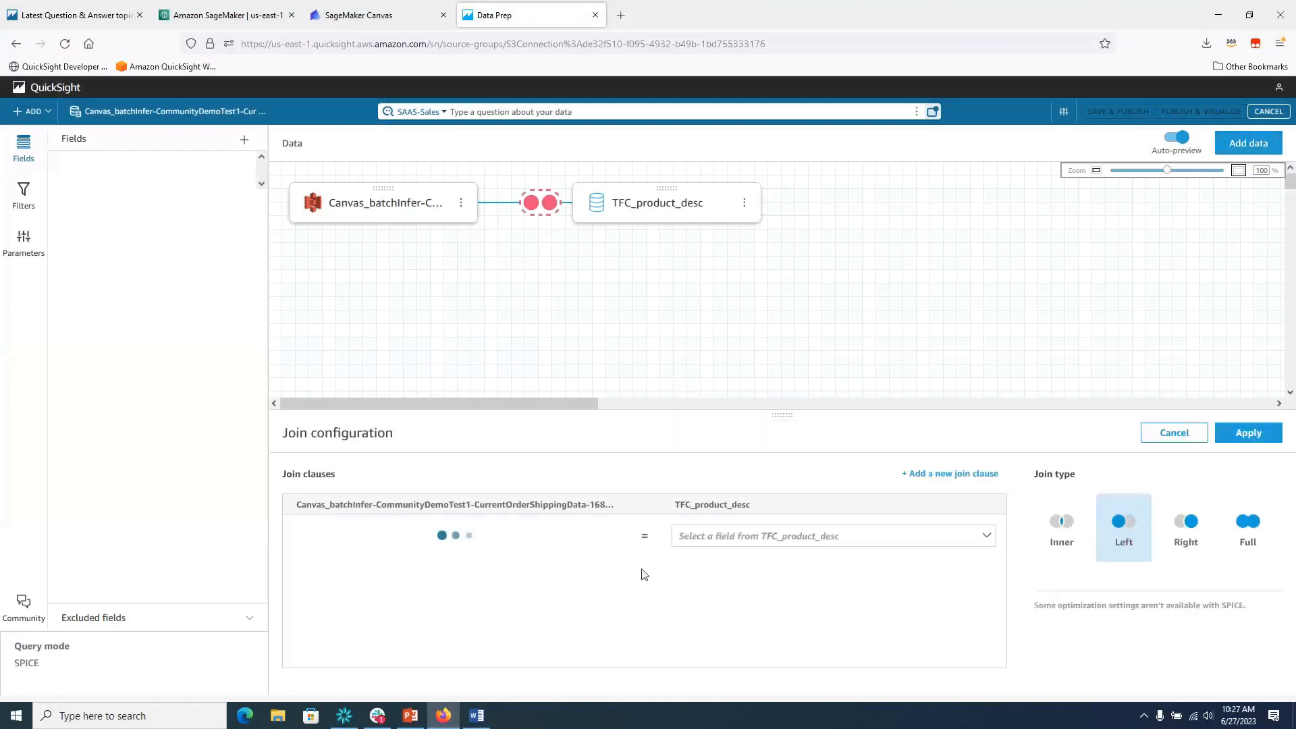
left_click(609, 538)
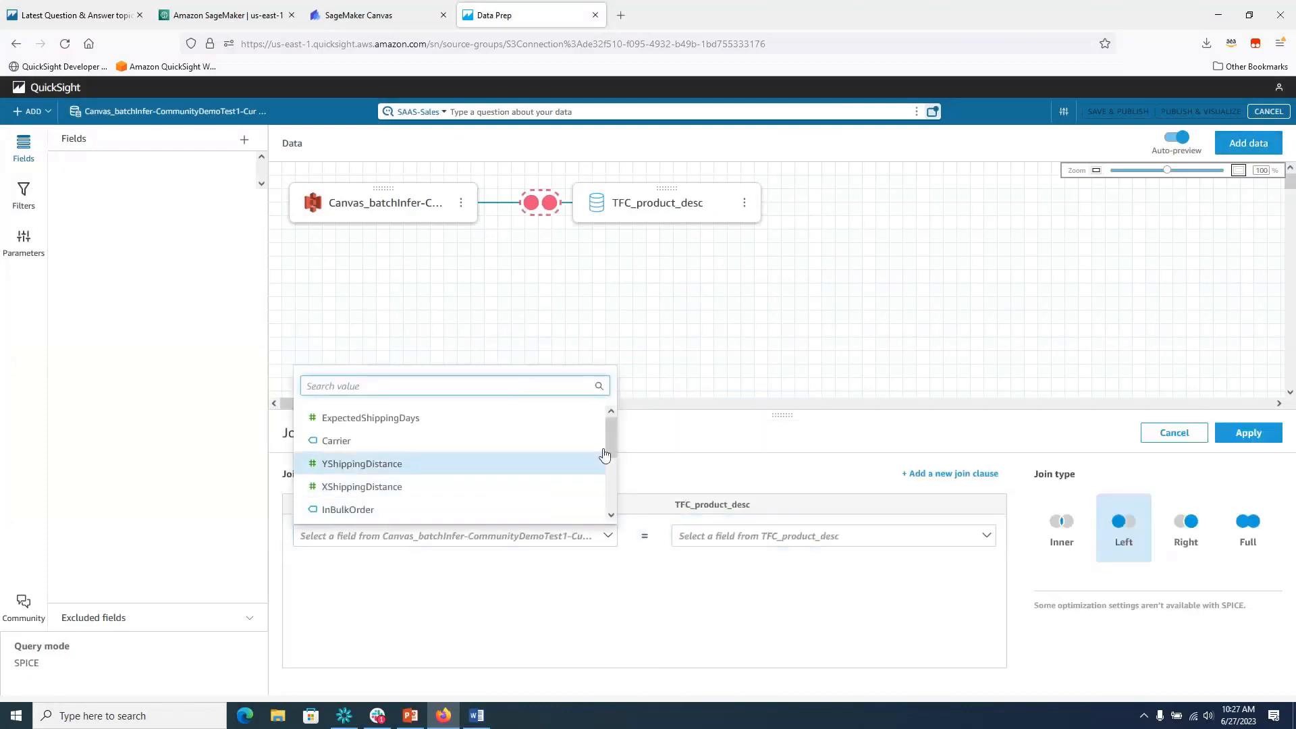
scroll(601, 446, "down", 3)
left_click(536, 512)
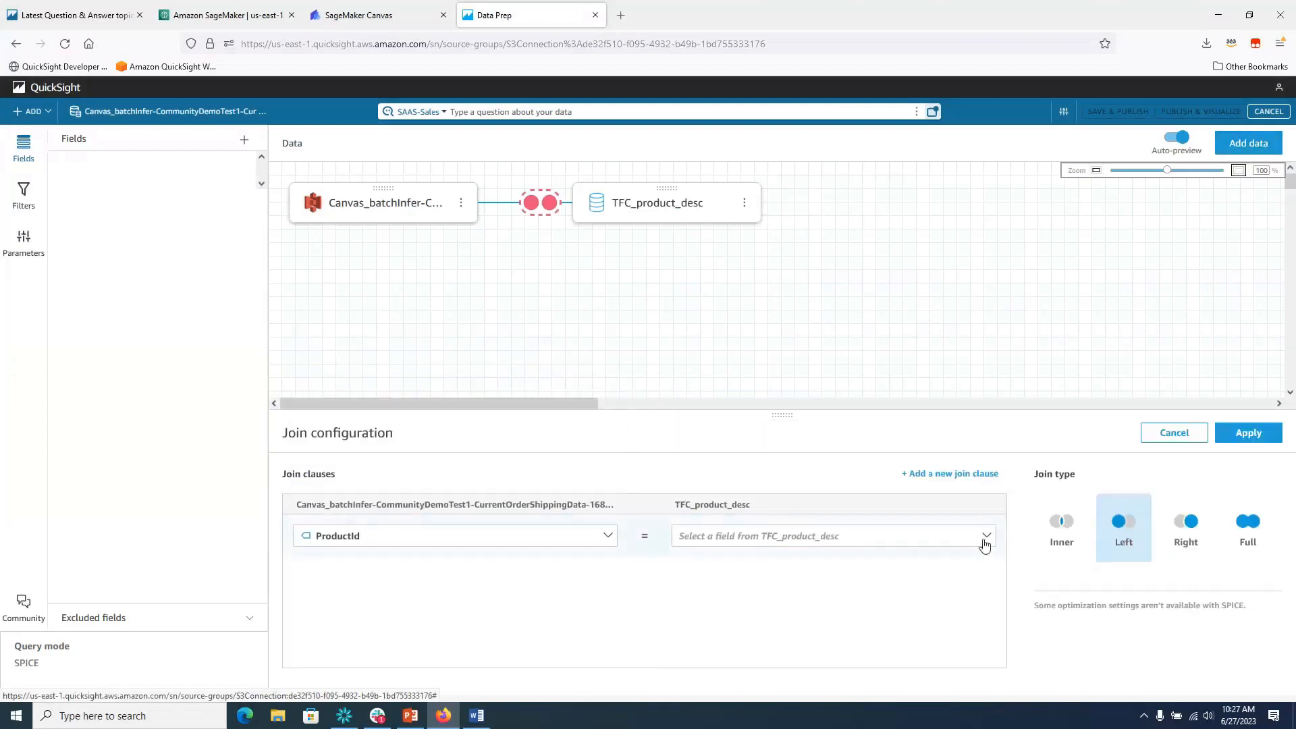
left_click(986, 535)
left_click(962, 510)
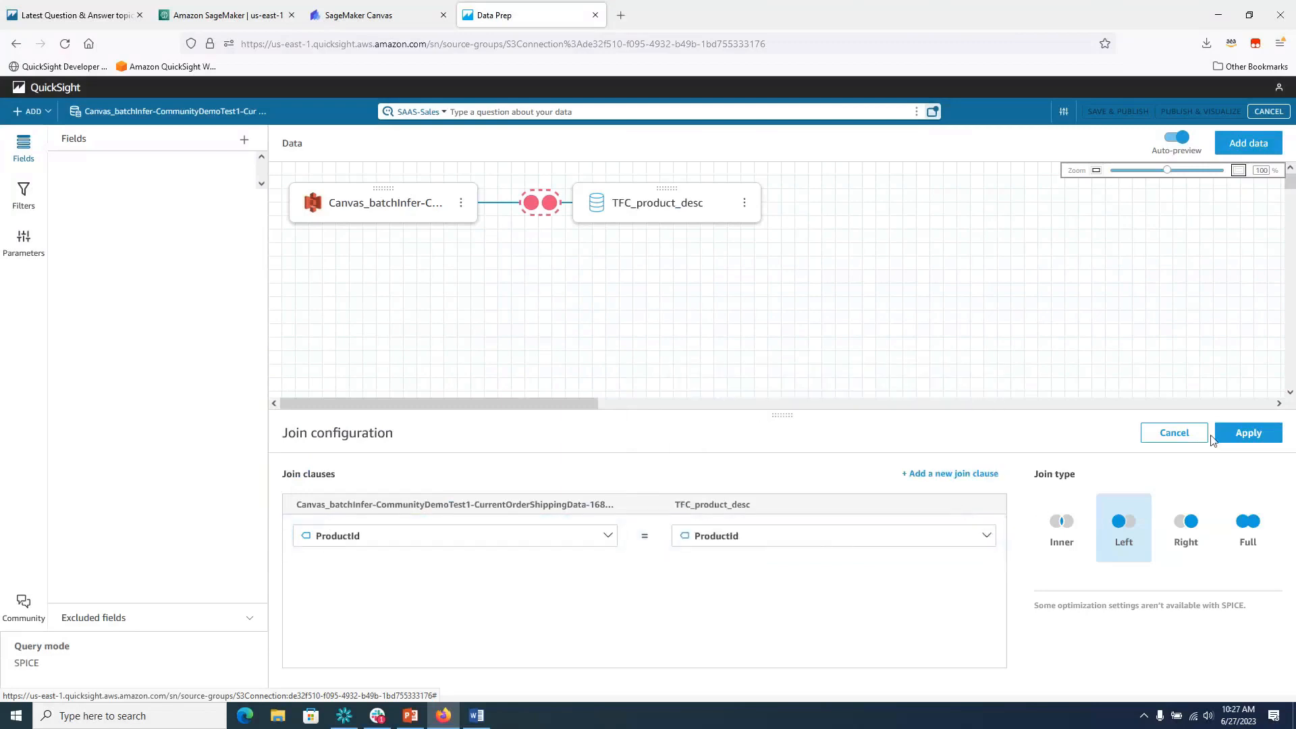
left_click(1253, 437)
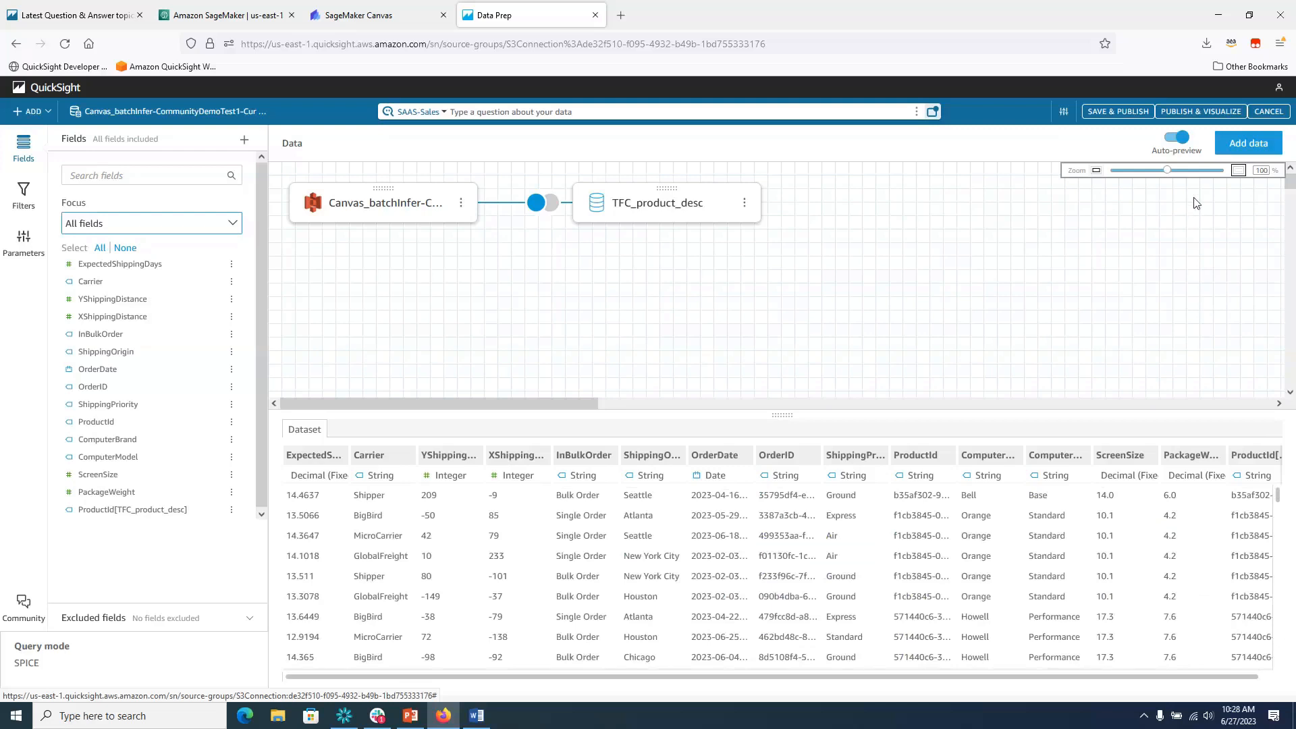
Add the existing TFC_CurrentOrders dataset to the data diagram.
left_click(1251, 150)
left_click(819, 162)
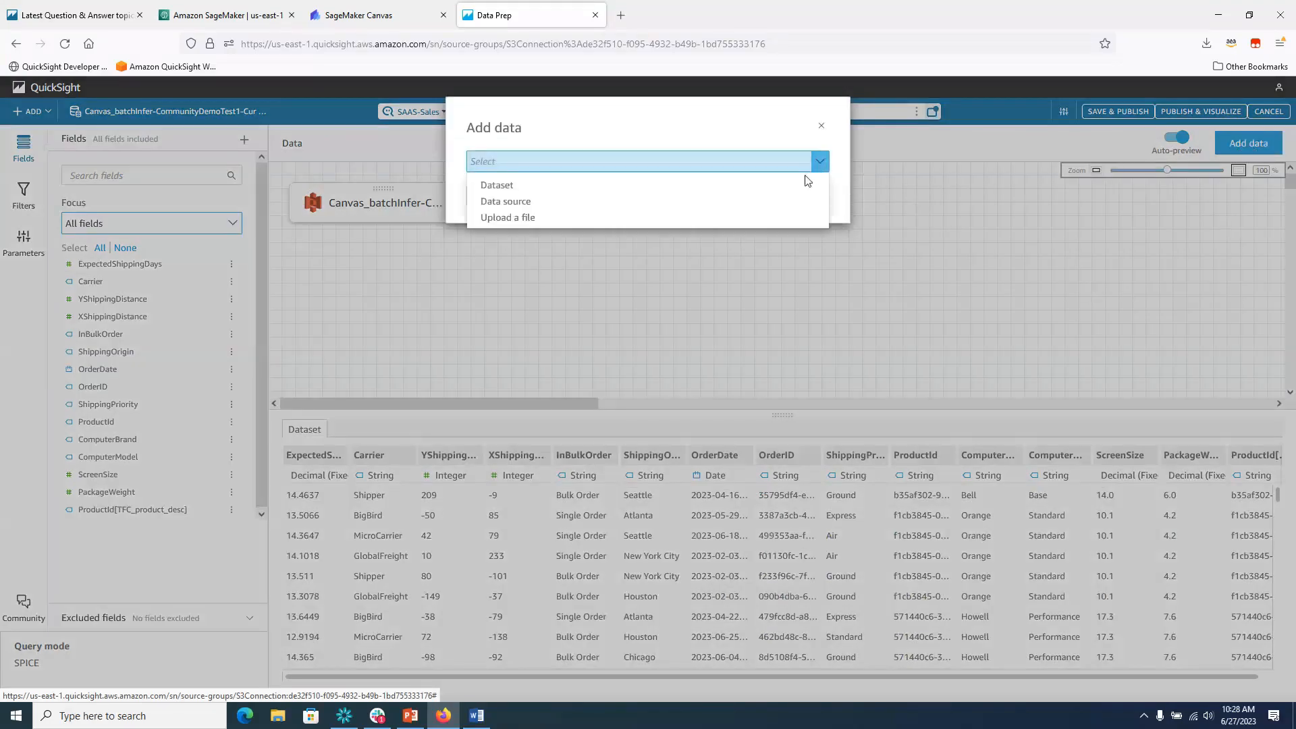
left_click(803, 185)
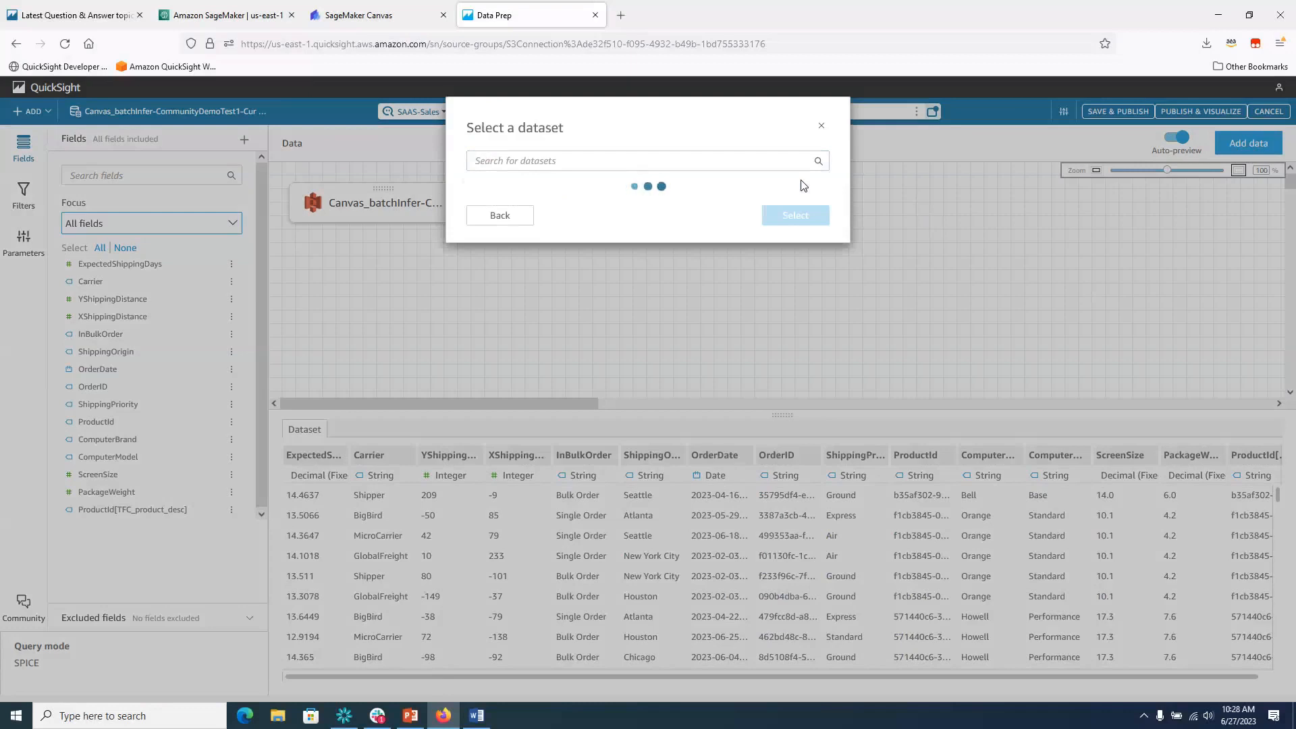
left_click_drag(823, 237, 815, 412)
left_click(538, 391)
left_click(794, 525)
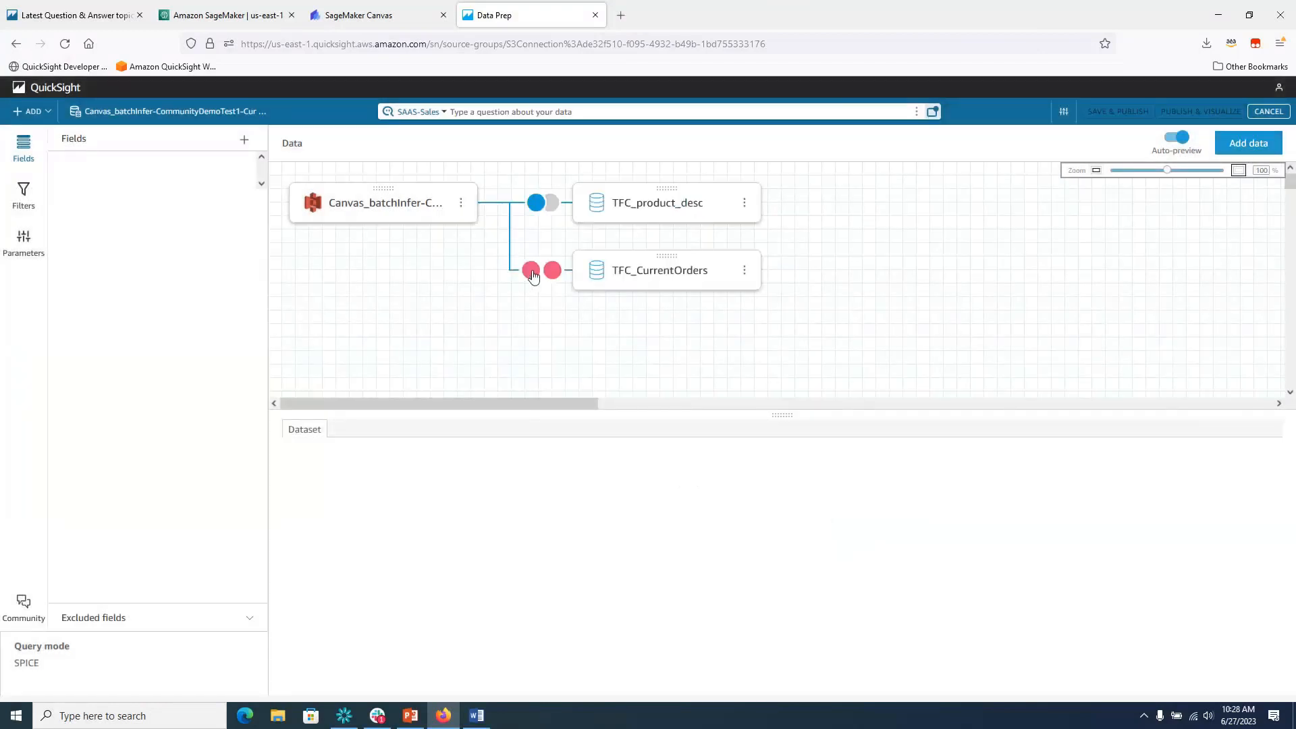
Join TFC_CurrentOrders to the predictions on OrderID = OrderID.
left_click(533, 274)
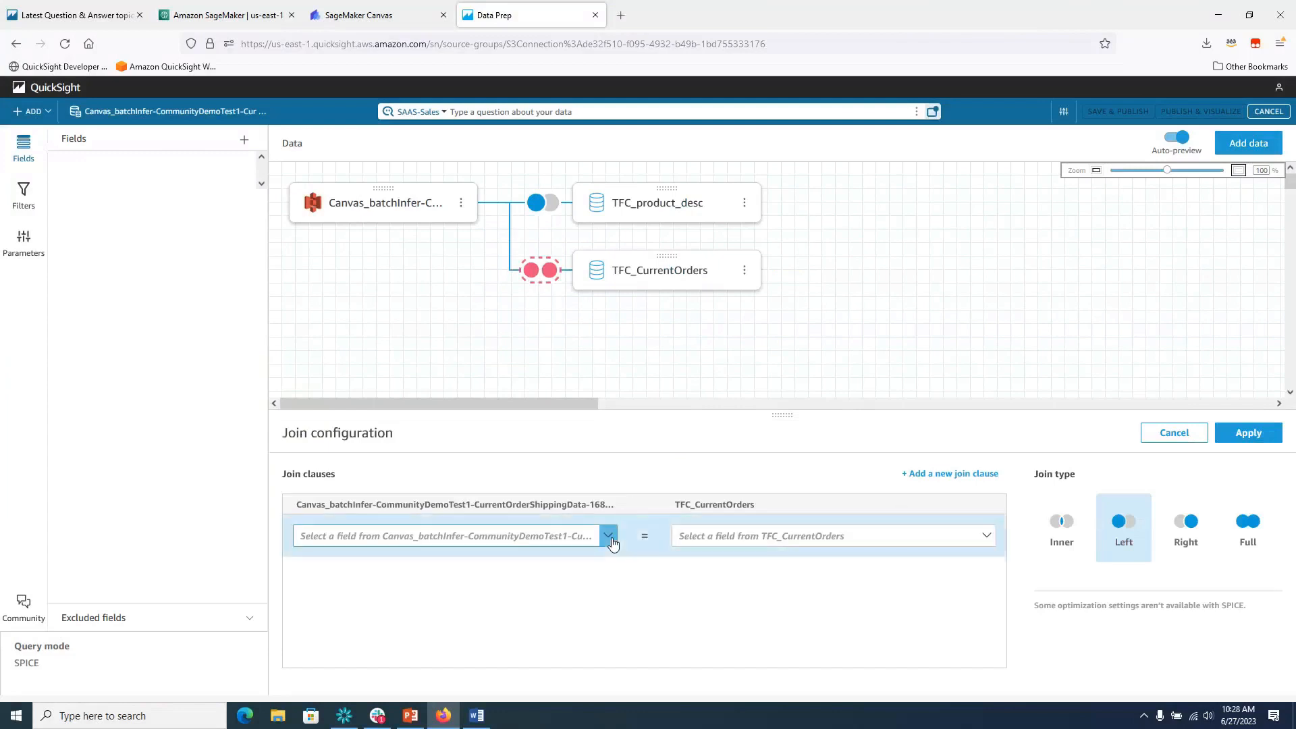
left_click(608, 536)
scroll(606, 520, "down", 1)
scroll(605, 521, "down", 2)
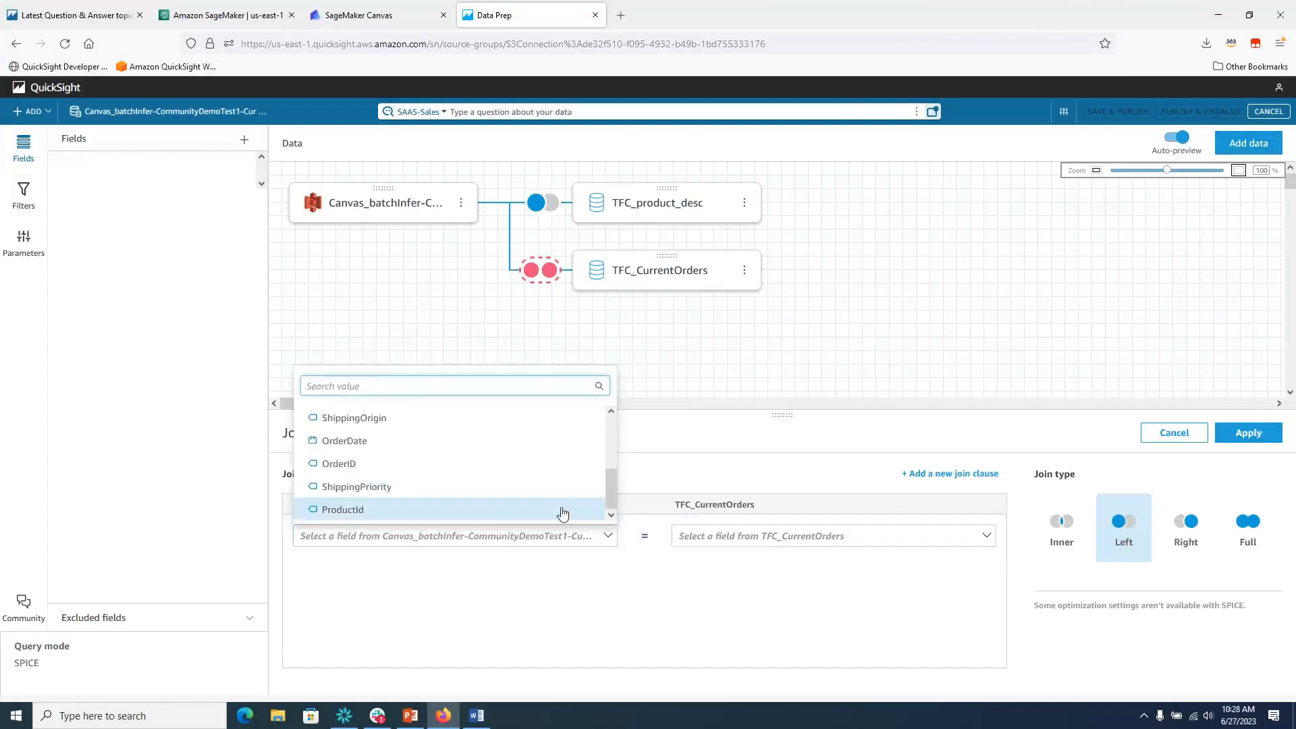
left_click(553, 465)
left_click(987, 536)
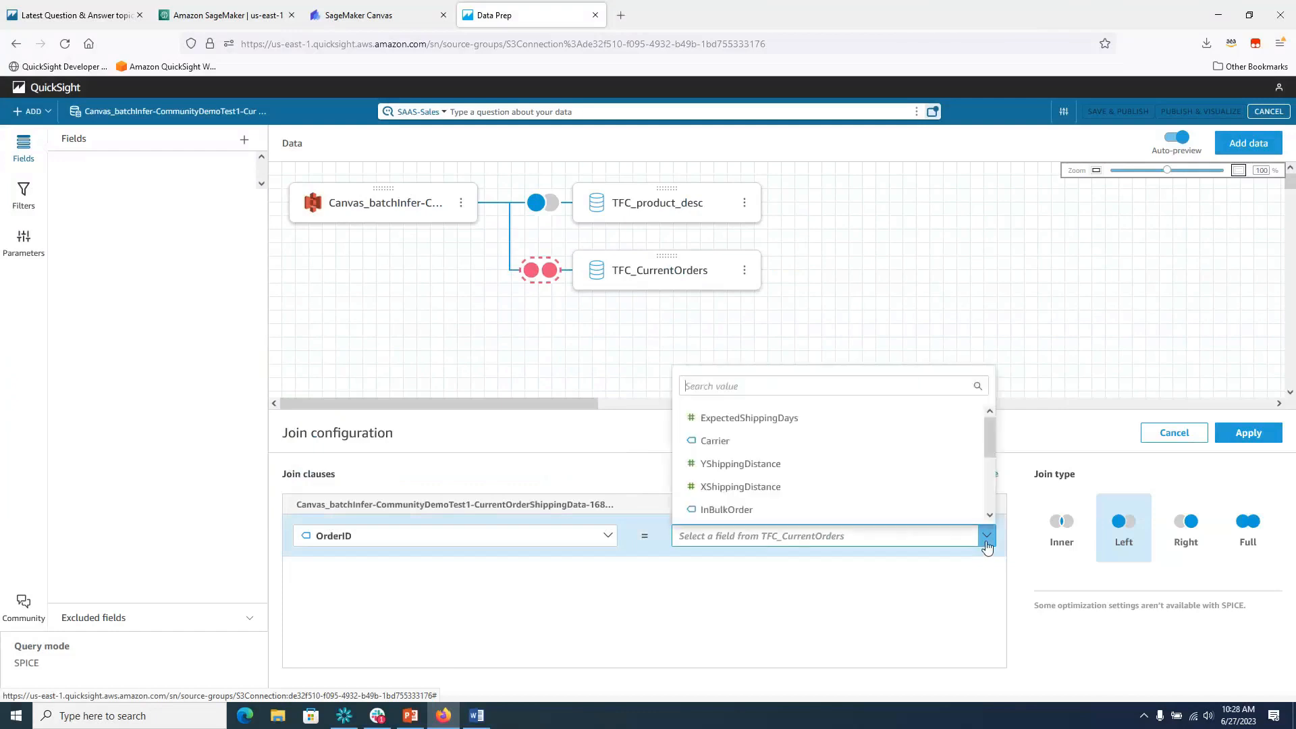
left_click_drag(989, 463, 990, 511)
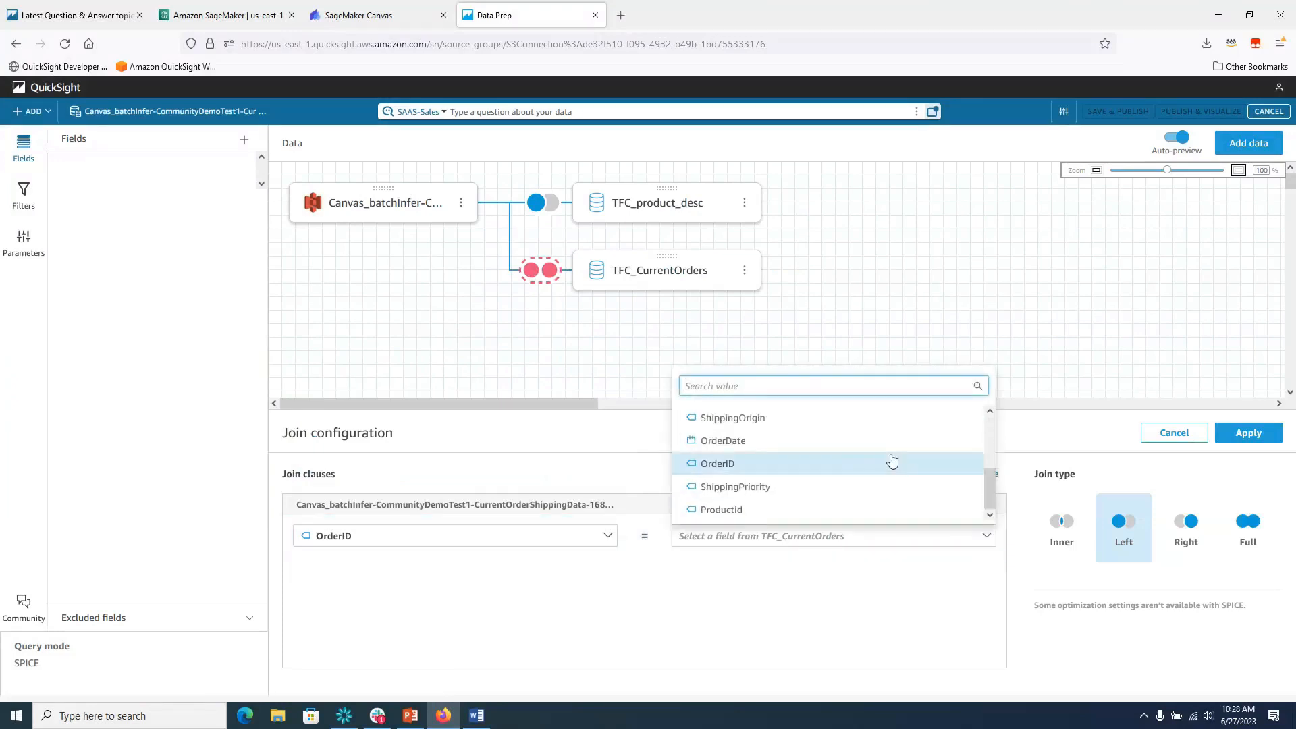
left_click(891, 464)
left_click(1249, 433)
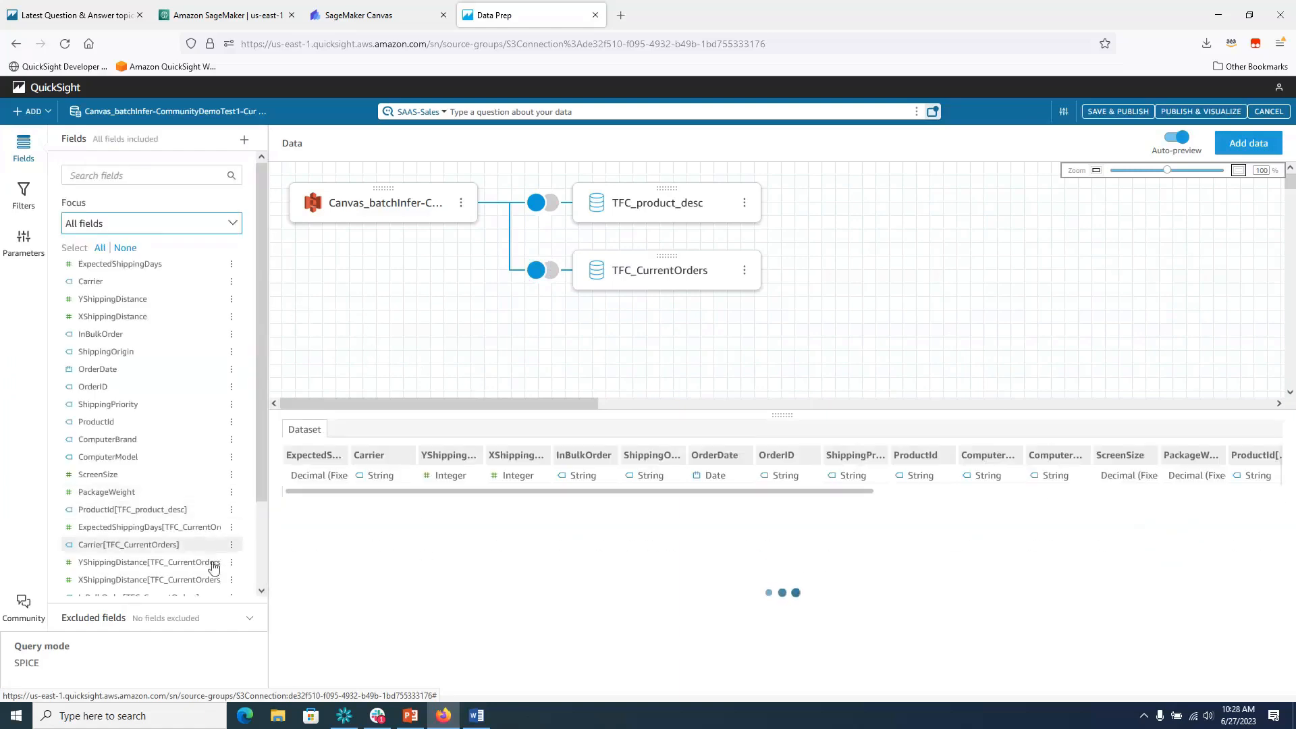
scroll(262, 505, "down", 1)
mouse_move(261, 505)
left_mouse_down()
mouse_move(262, 525)
mouse_move(263, 512)
left_mouse_up()
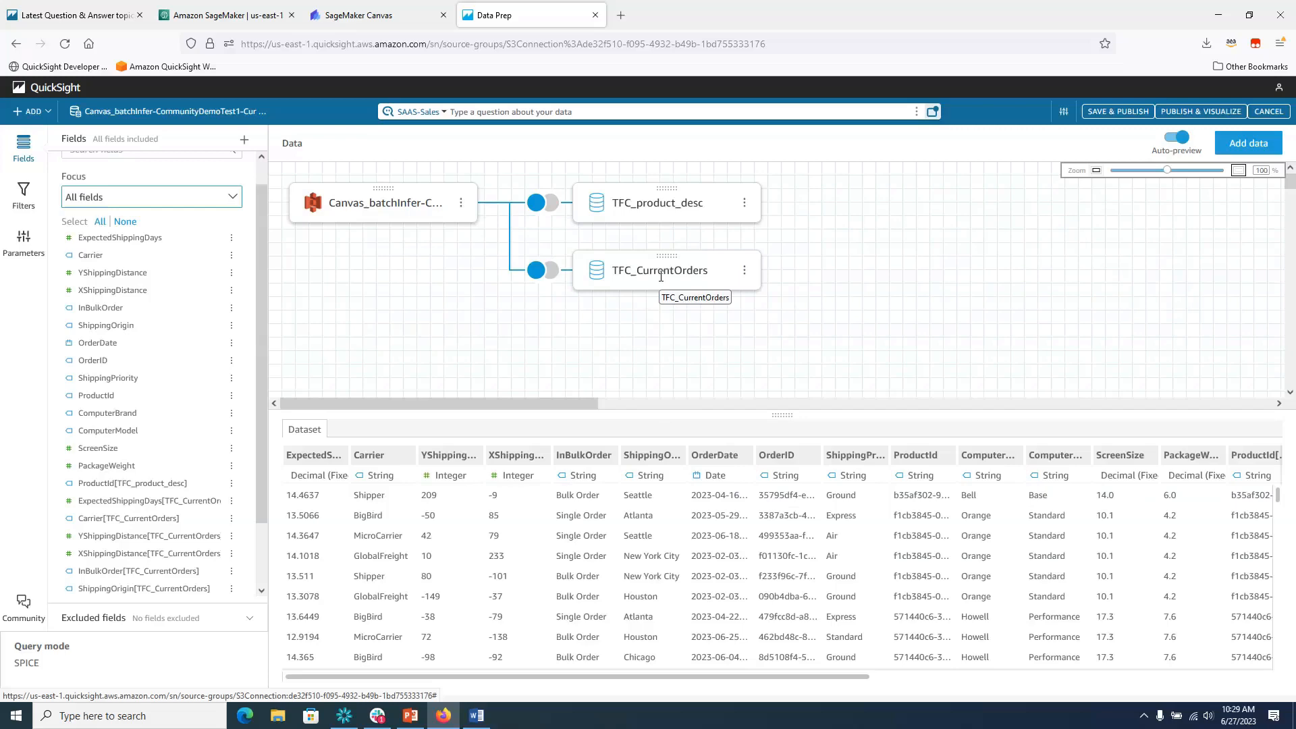
Rename the predicted ExpectedShippingDays field to PredictedShippingDays.
left_click(231, 237)
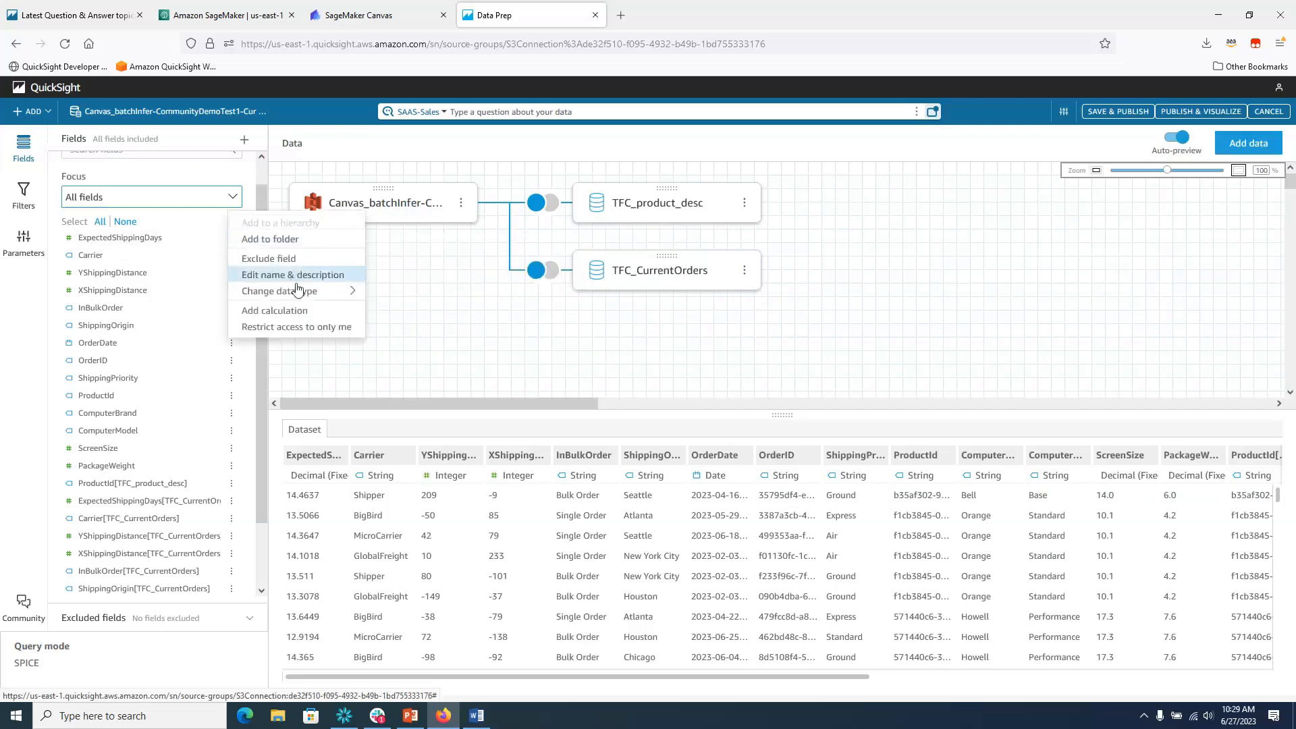
left_click(297, 282)
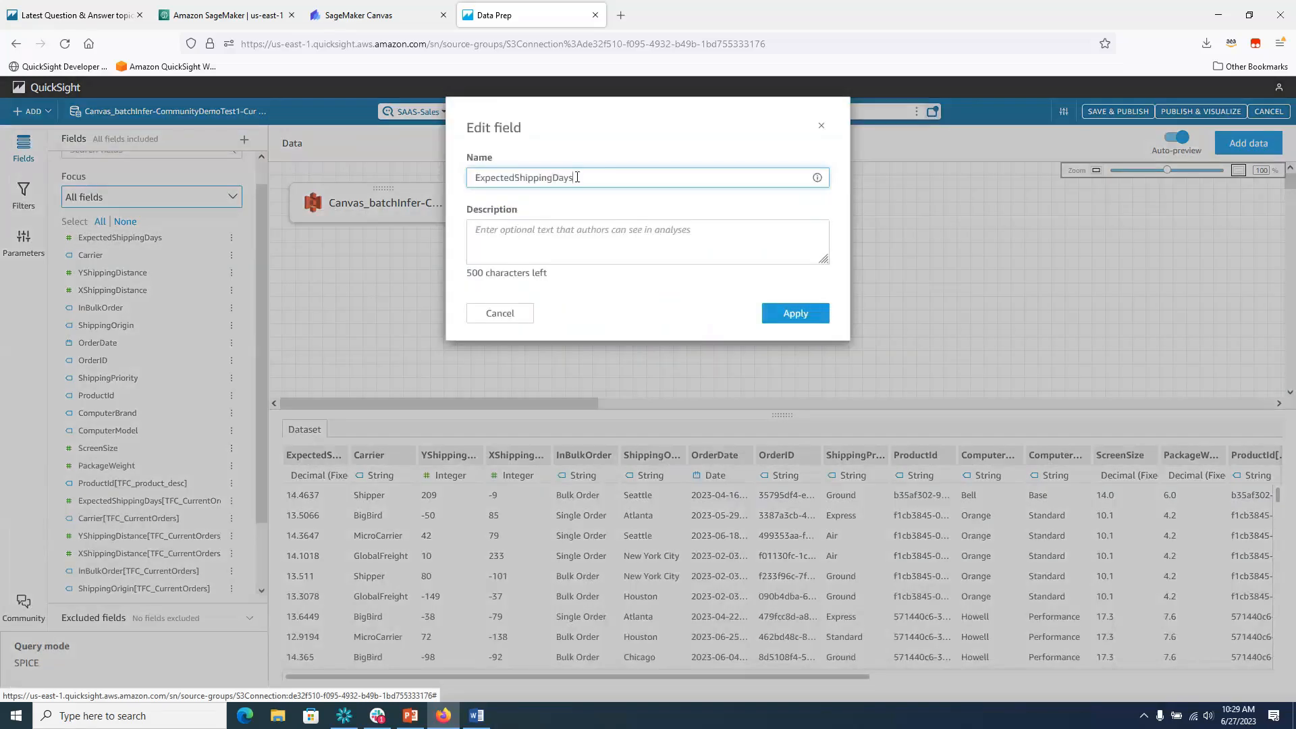
left_click_drag(577, 177, 383, 184)
type("Predicted")
key("BackSpace")
type("ShippingDays")
left_click(797, 314)
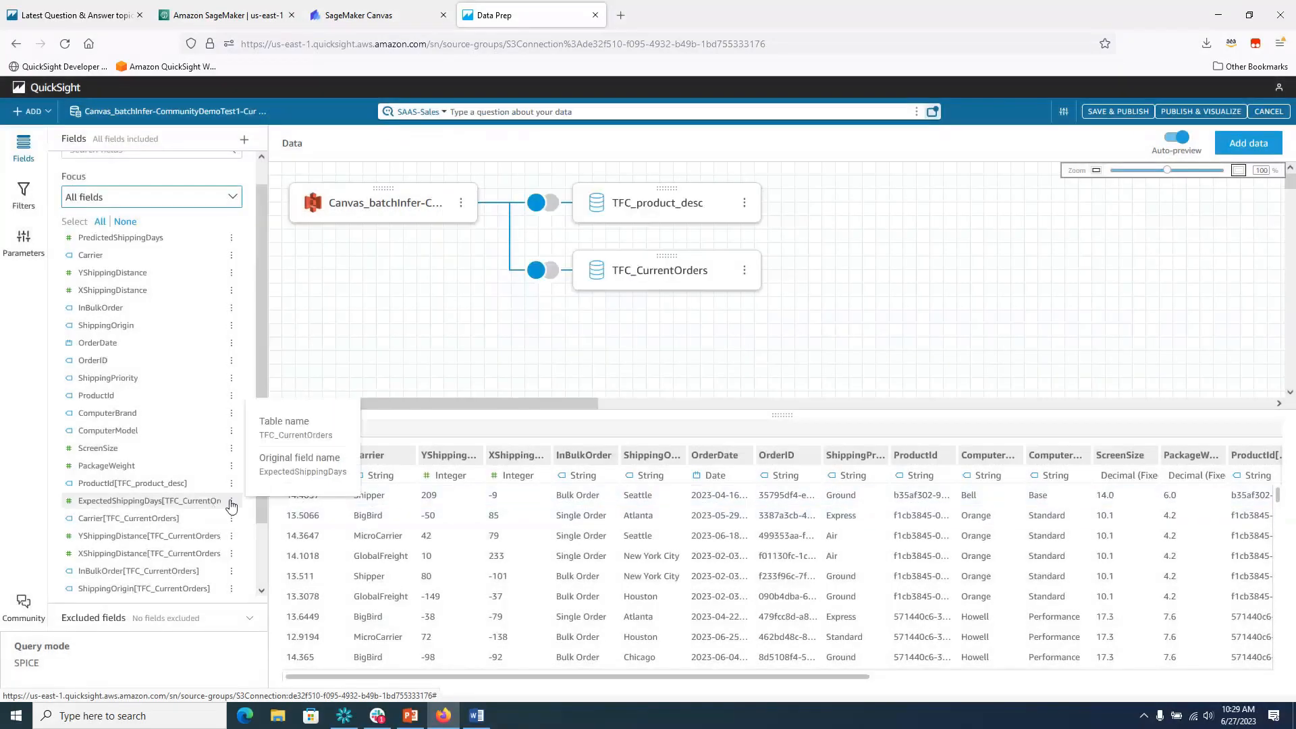
Rename ExpectedShippingDays[TFC_CurrentOrders] to ExpectedShippingDays by removing the table suffix.
left_click(233, 501)
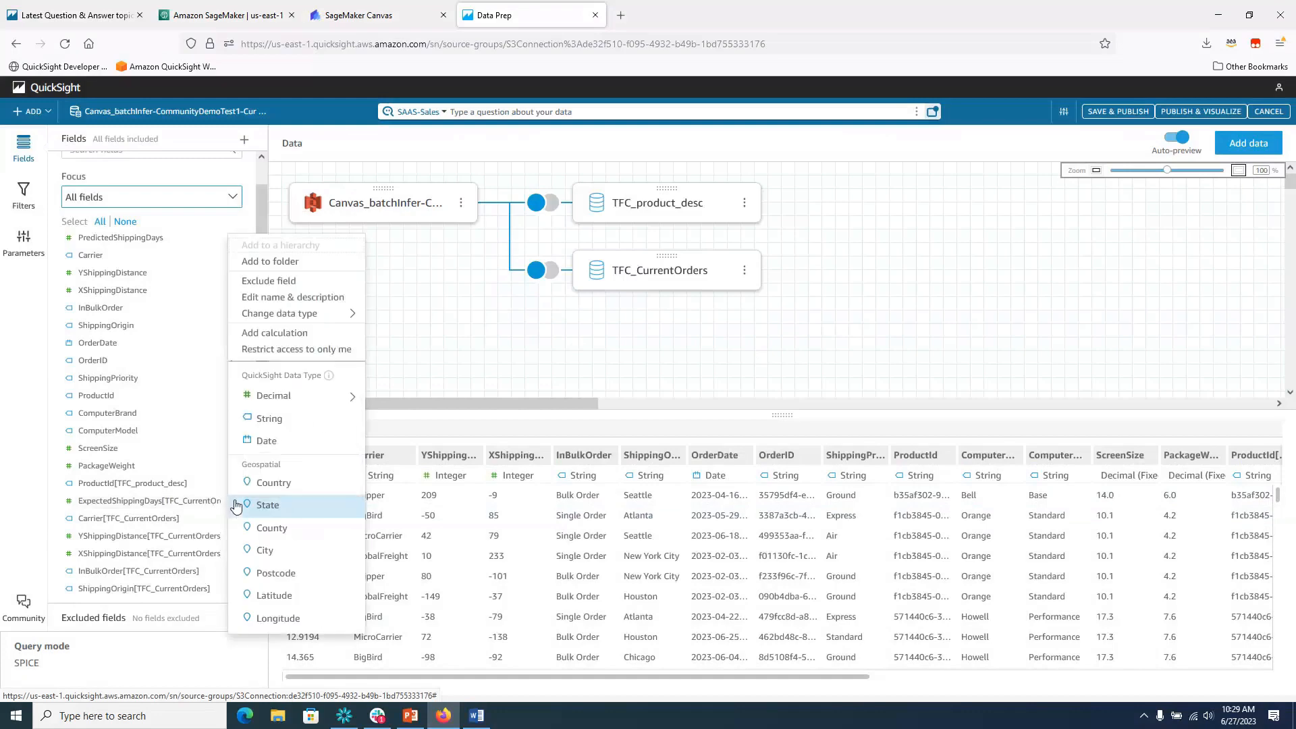
left_click(283, 299)
left_click_drag(664, 179, 574, 179)
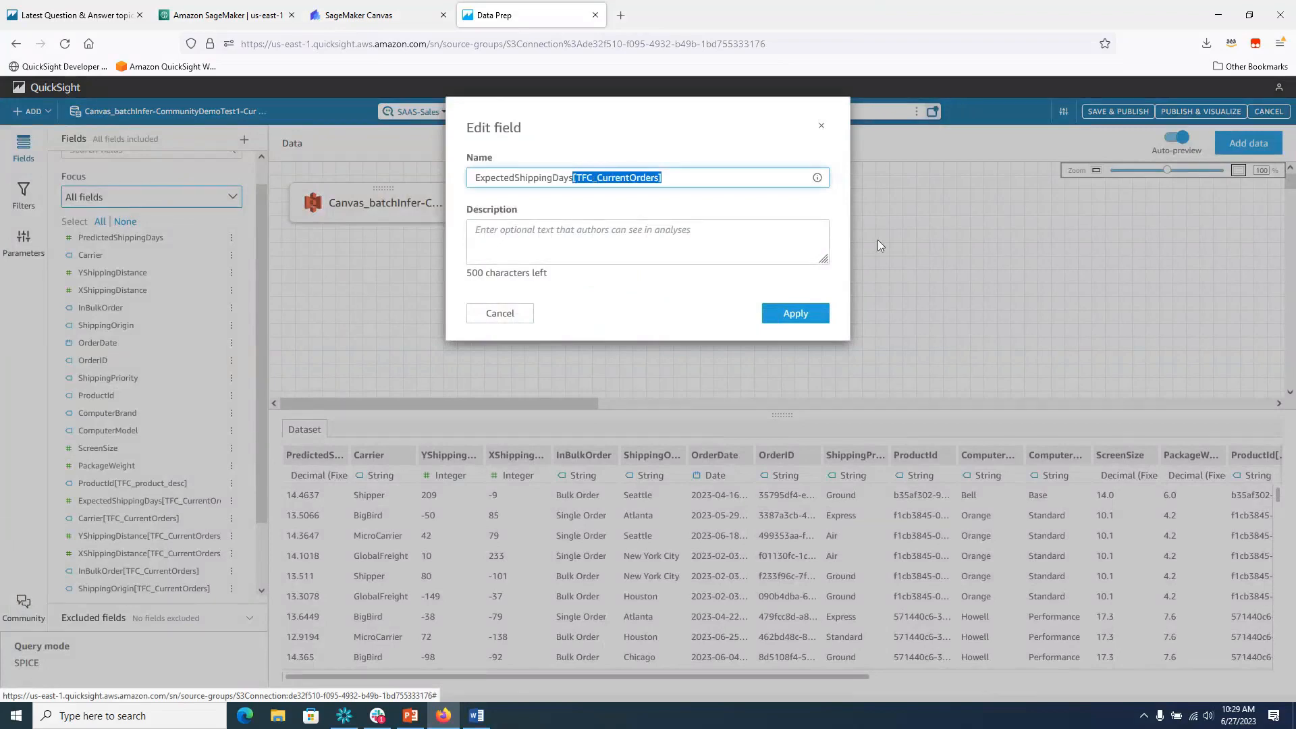
key("BackSpace")
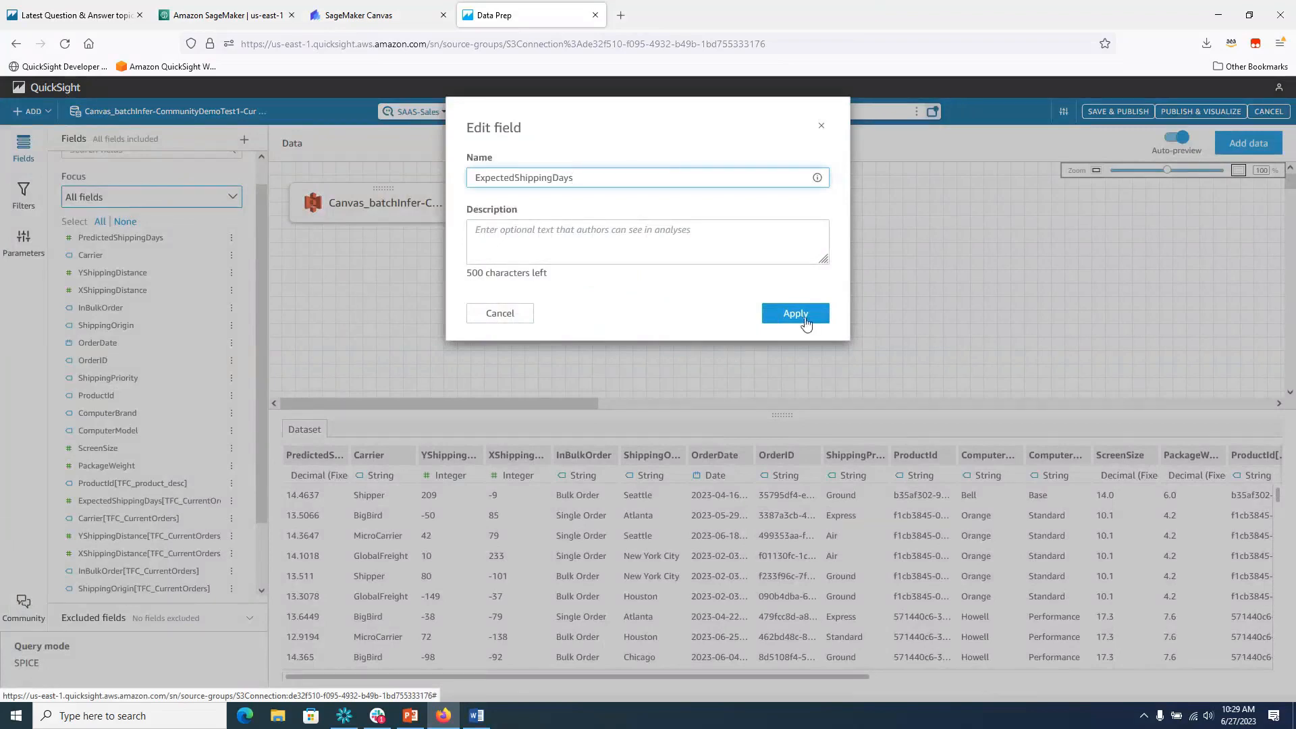
left_click(806, 321)
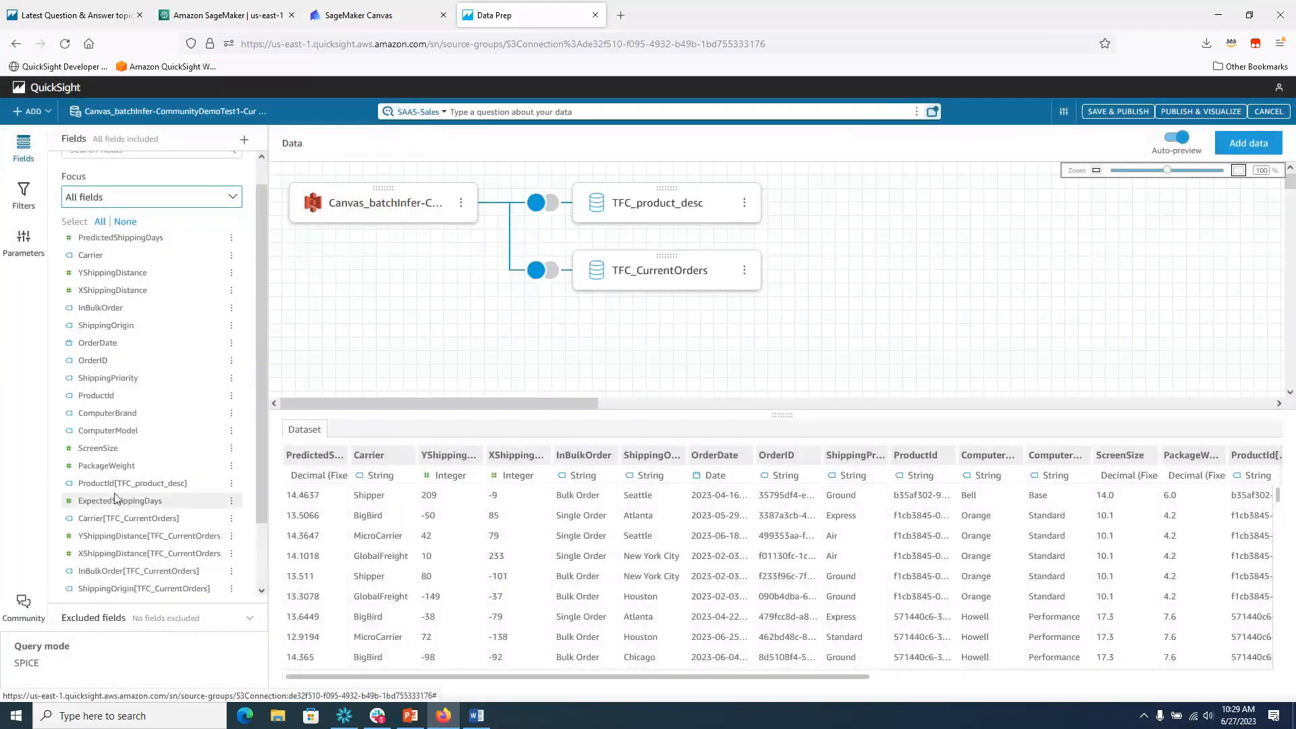
Exclude the ten duplicate joined fields, including InBulkOrder, ShippingOrigin, OrderDate, OrderID and ProductId.
left_click(100, 524, "ctrl")
left_click(97, 539, "ctrl")
left_click(98, 558, "ctrl")
left_click(96, 571, "ctrl")
left_click(108, 589, "ctrl")
scroll(150, 554, "down", 1)
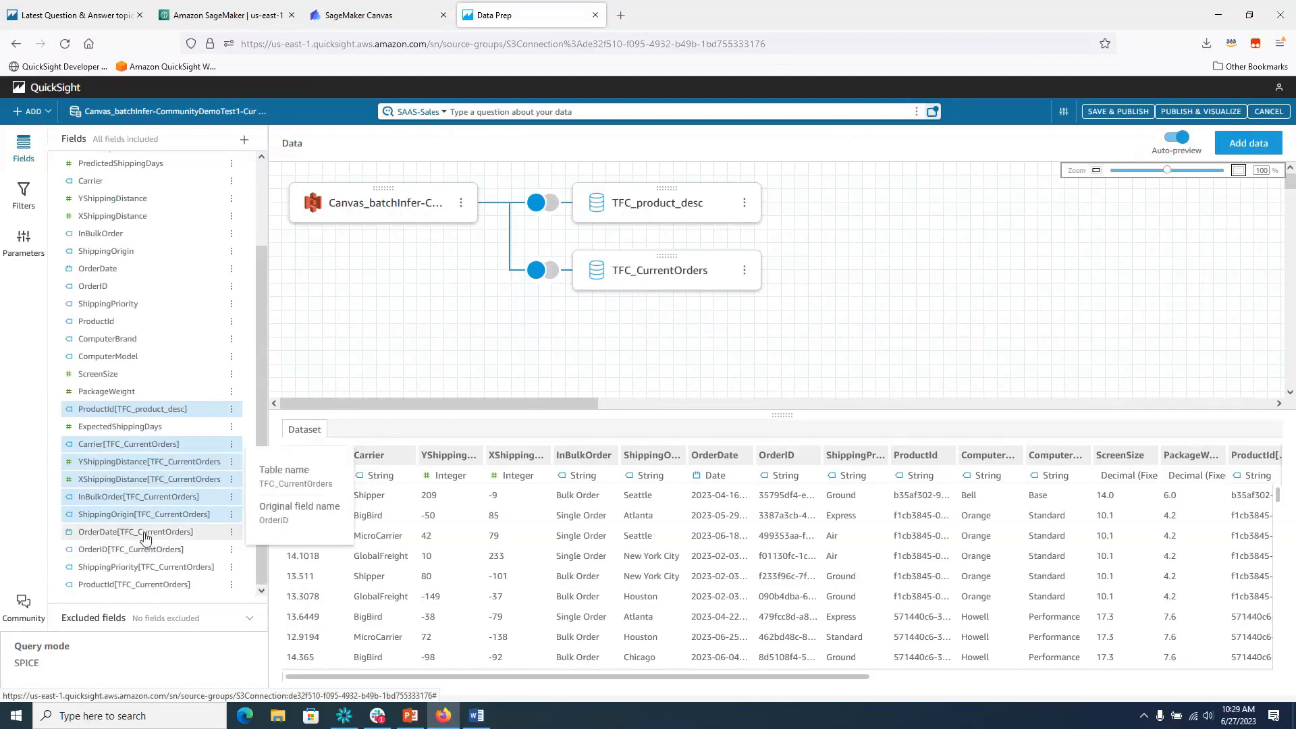
left_click(135, 532, "ctrl")
left_click(132, 550, "ctrl")
left_click(145, 567, "ctrl")
left_click(183, 586, "ctrl")
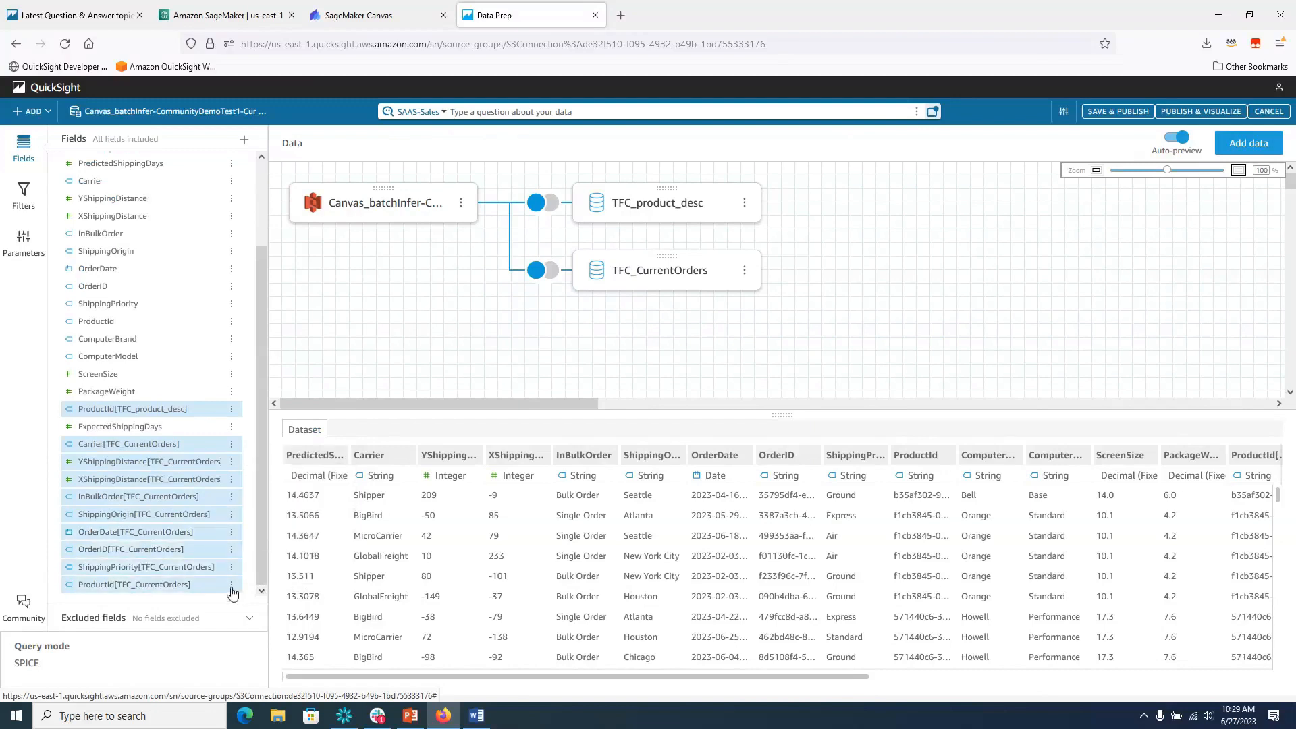
left_click(232, 586)
left_click(251, 570)
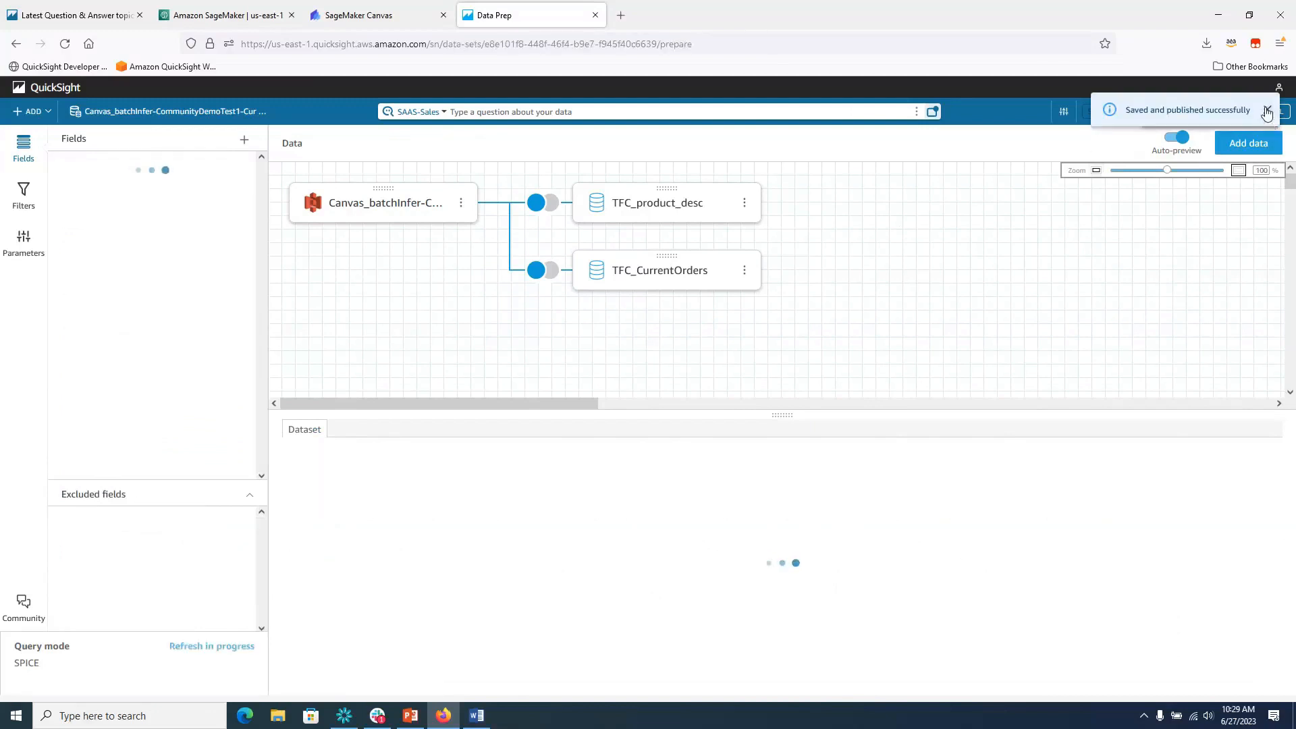
With the dataset published, return to QuickSight home and open the Dashboards list.
left_click(1268, 112)
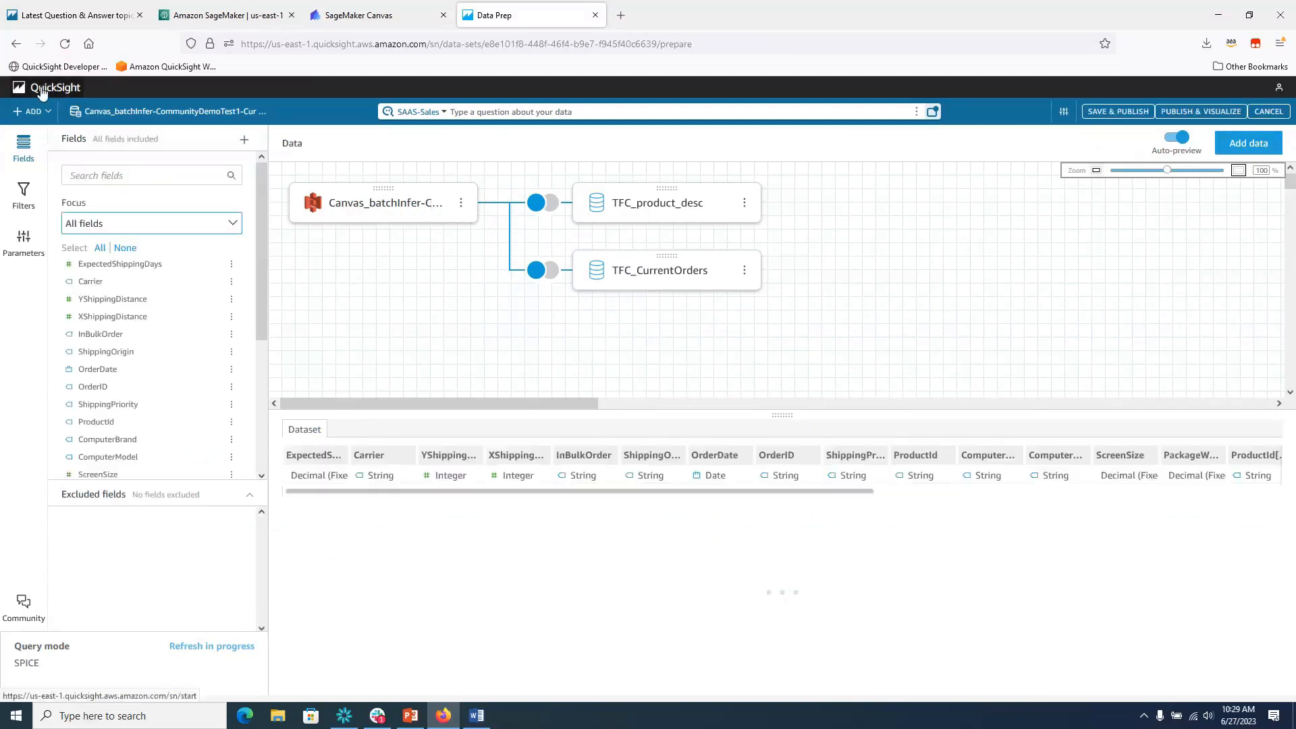
left_click(42, 93)
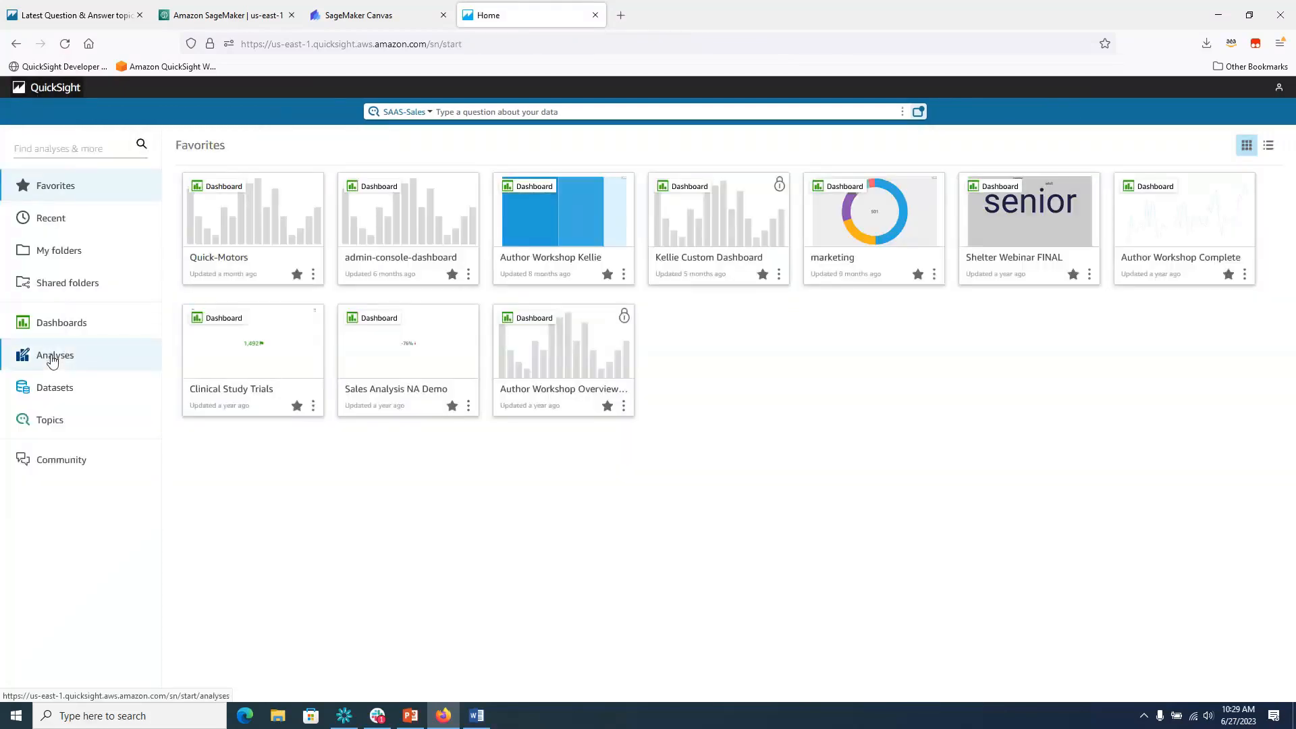
left_click(61, 336)
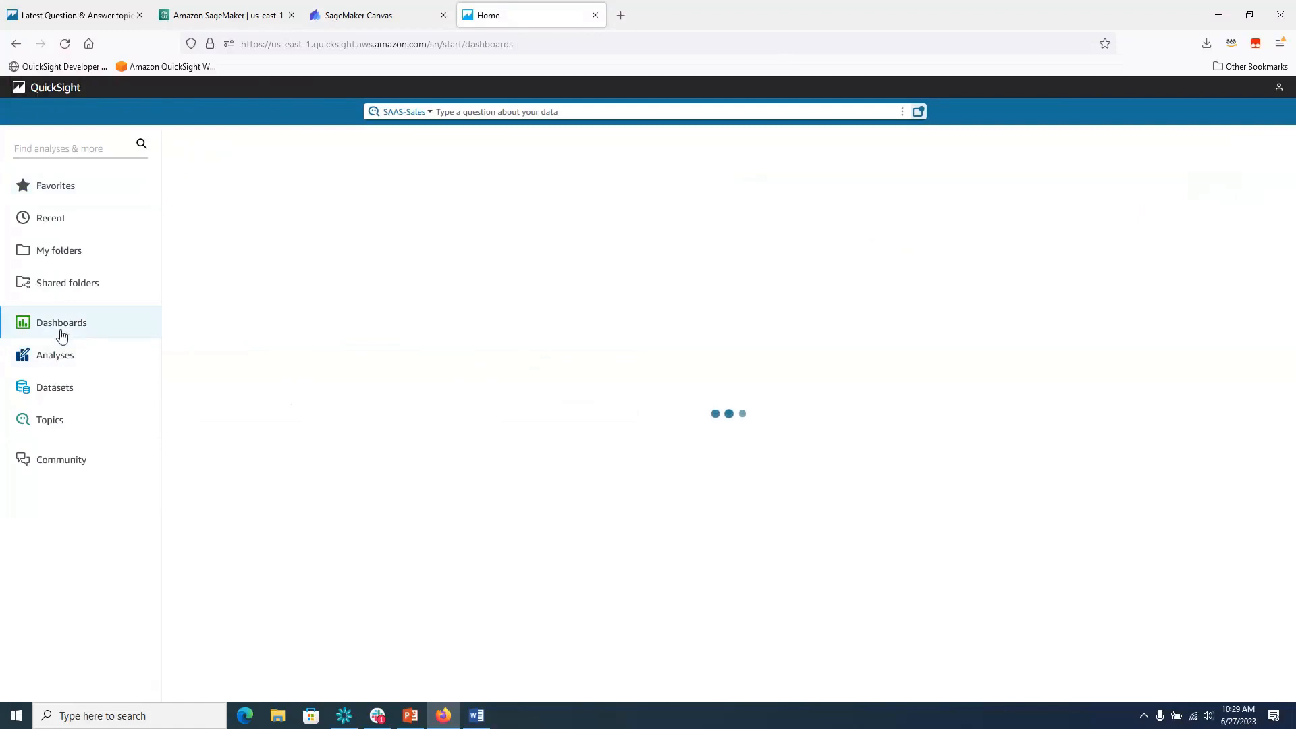
Open the Author Workshop dashboard and save it as a new analysis named 'testingAnalysis'.
left_click(260, 227)
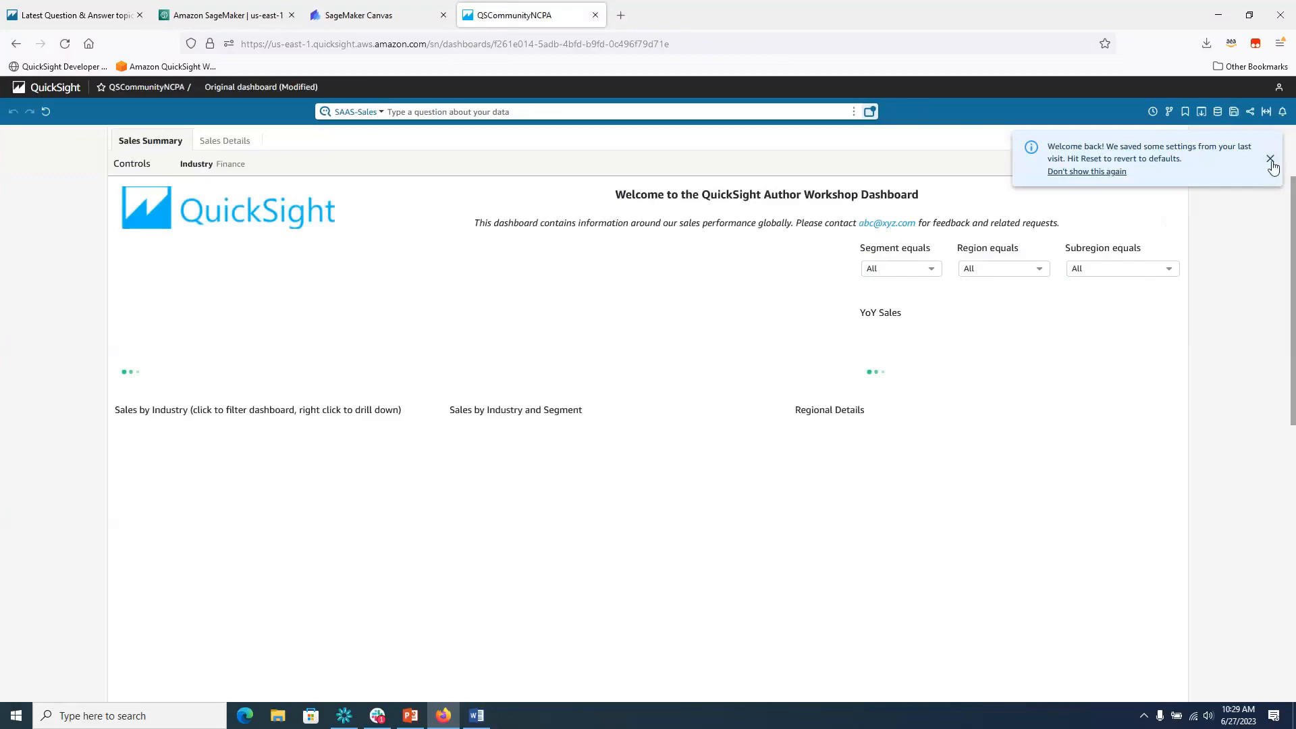
left_click(1270, 158)
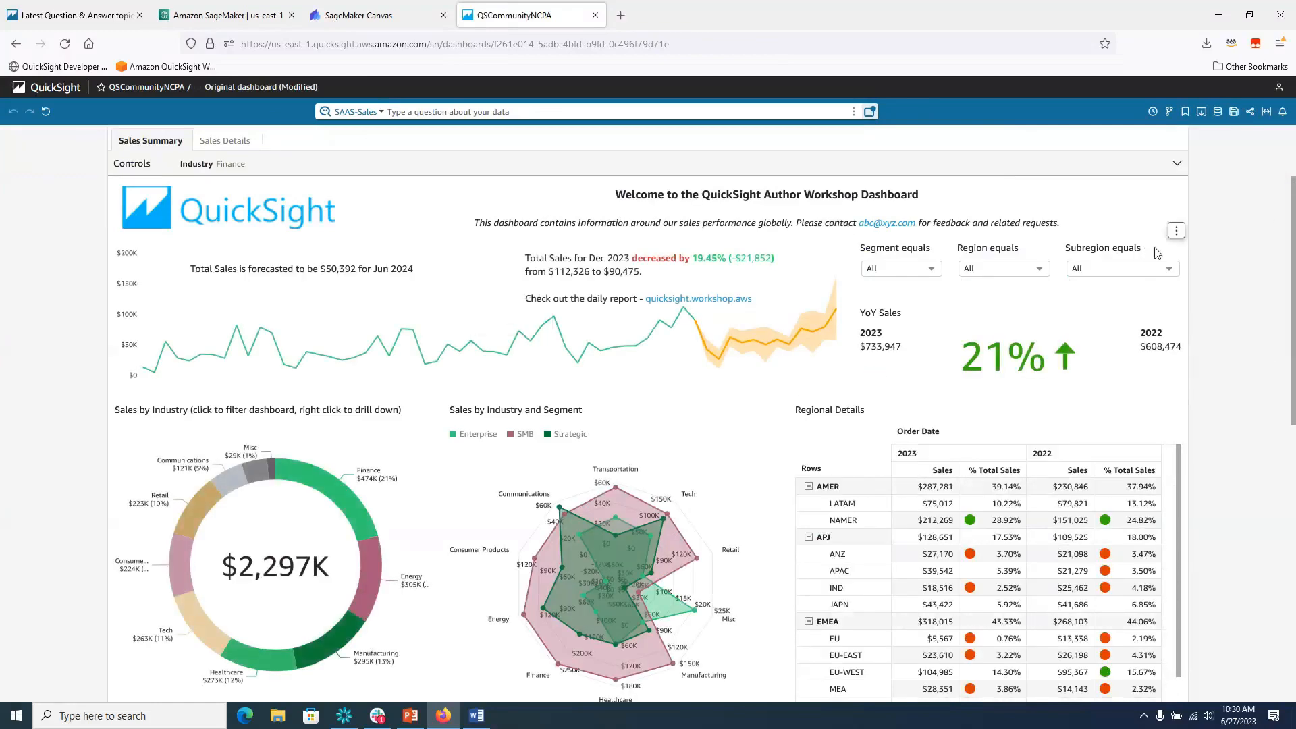
mouse_move(1293, 217)
left_mouse_down()
mouse_move(1293, 299)
mouse_move(1294, 218)
left_mouse_up()
left_click(1235, 112)
left_click(684, 205)
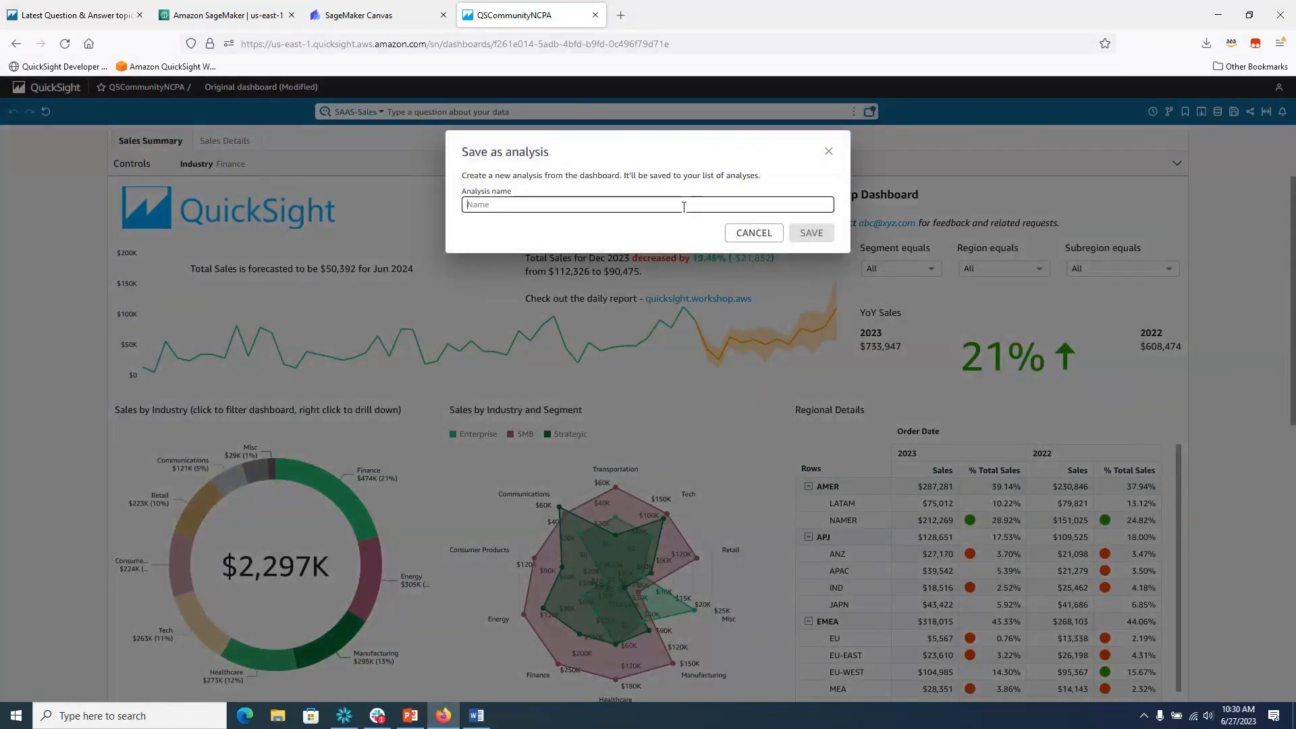
type("testingAnalysis")
left_click(812, 233)
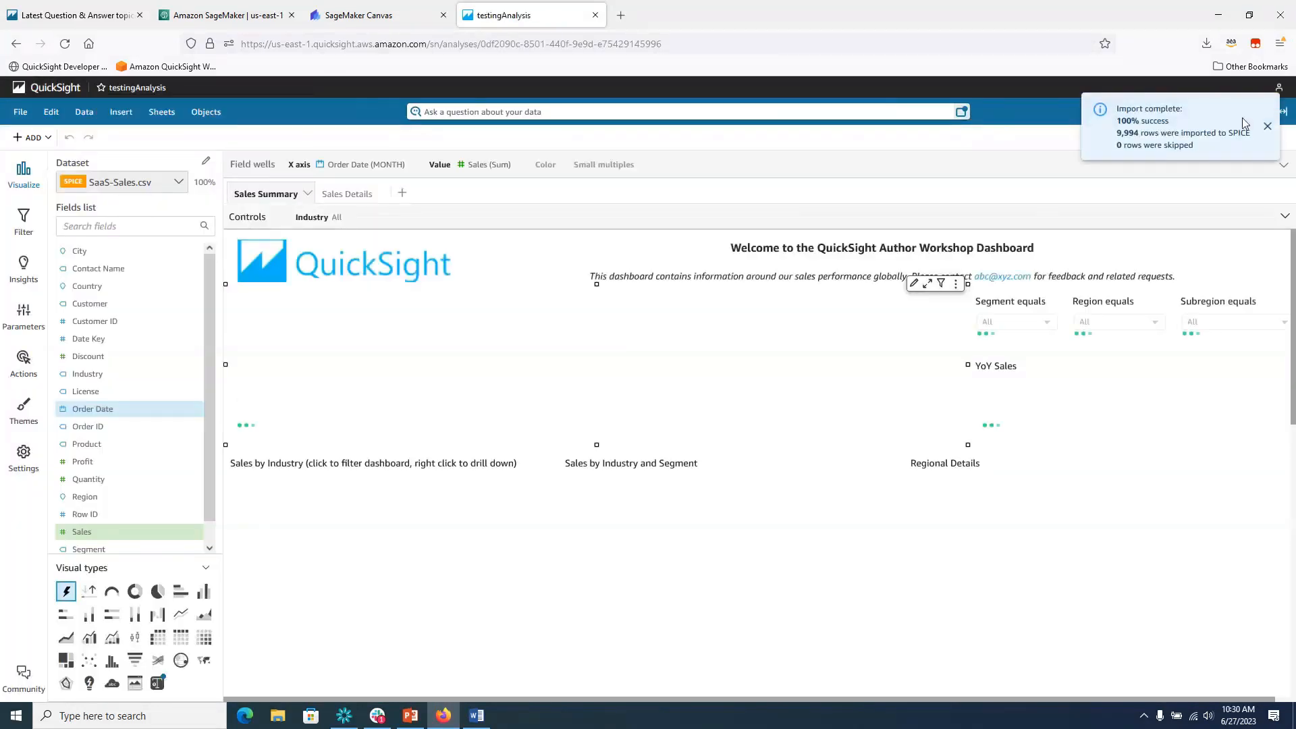
Add the joined Canvas_batchInfer-CommunityDemoTest1 dataset to the testingAnalysis analysis.
left_click(1268, 128)
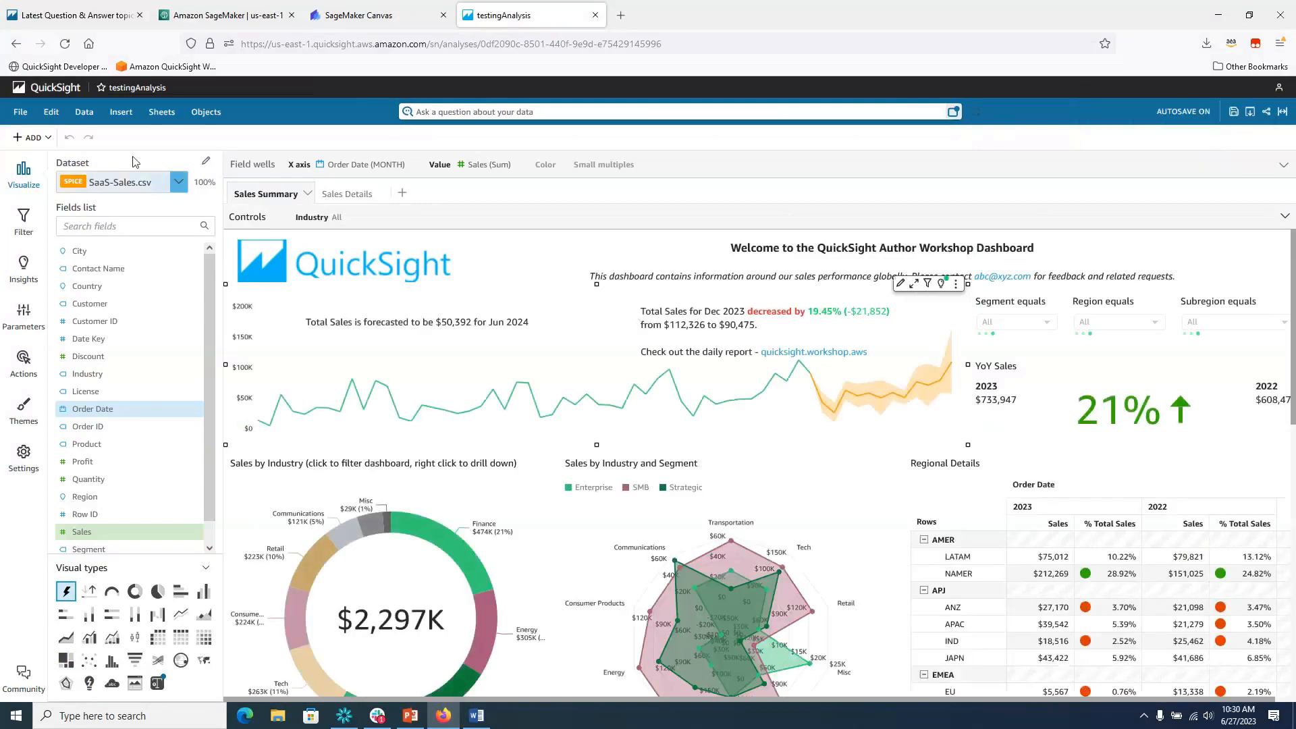
left_click(206, 163)
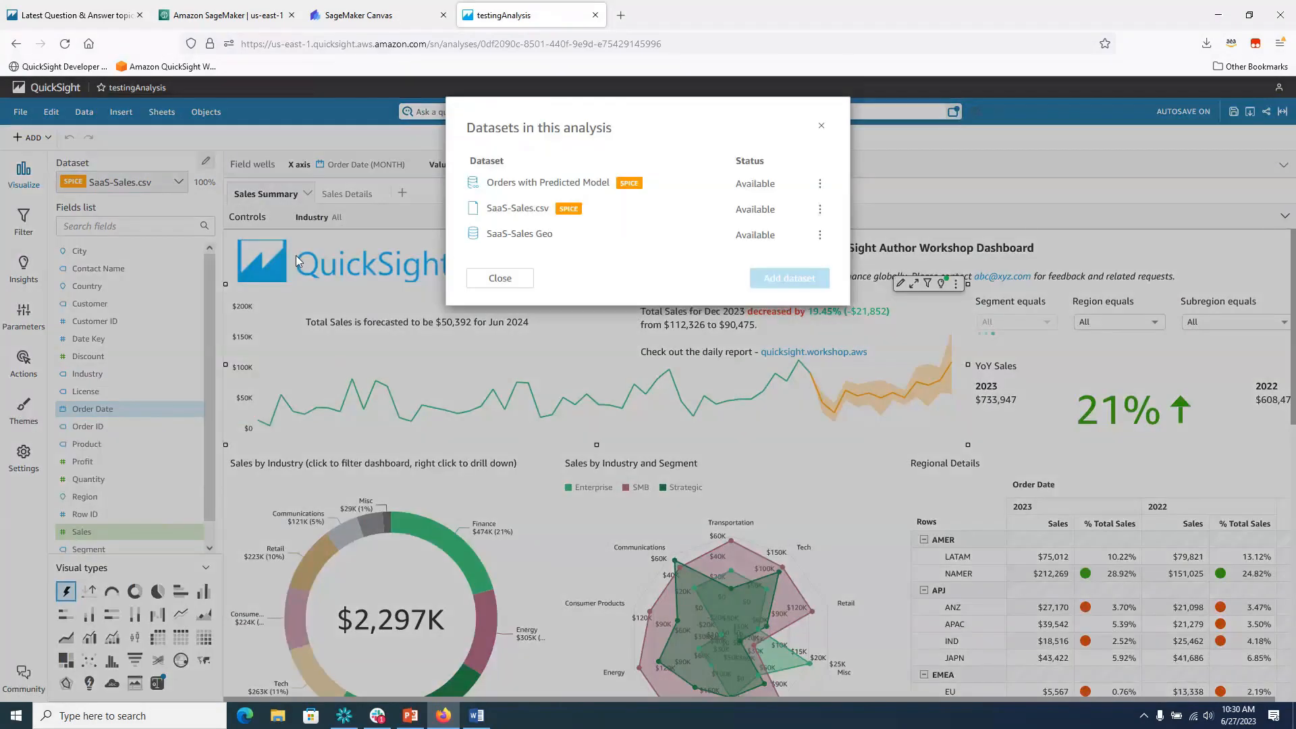
left_click(790, 278)
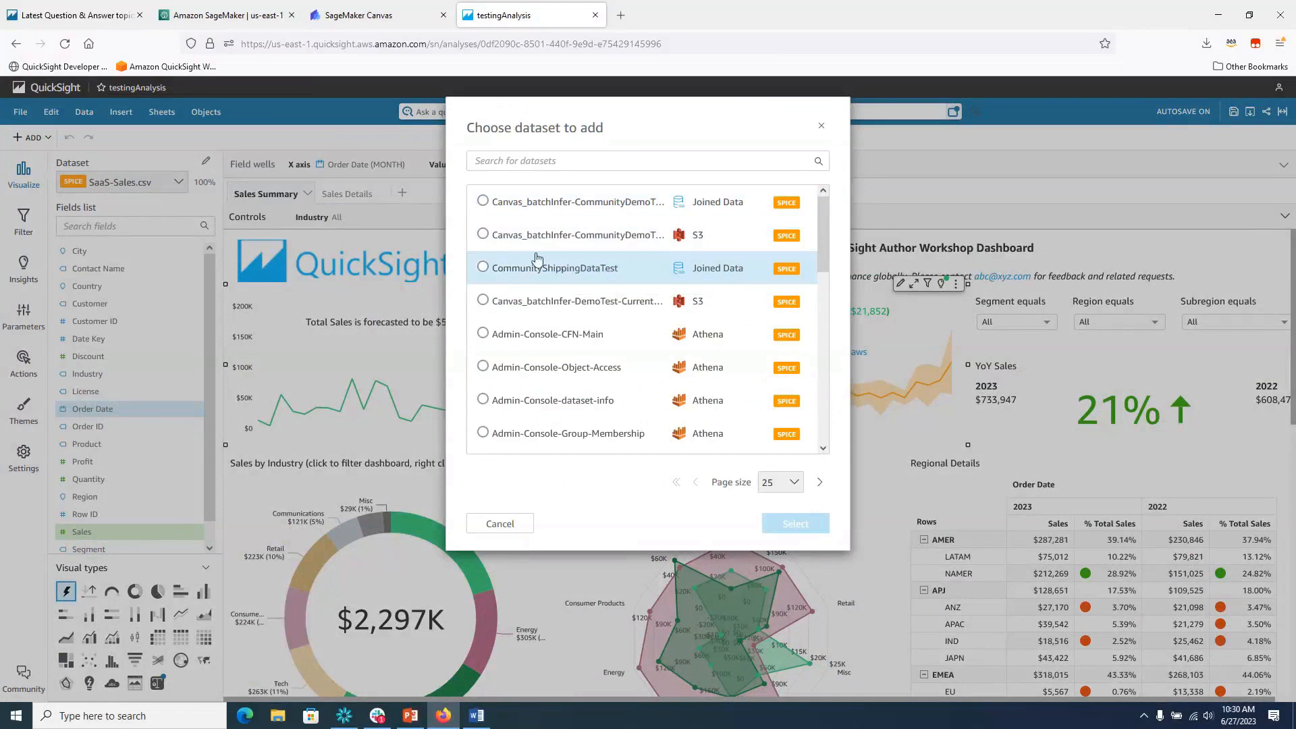
left_click(482, 201)
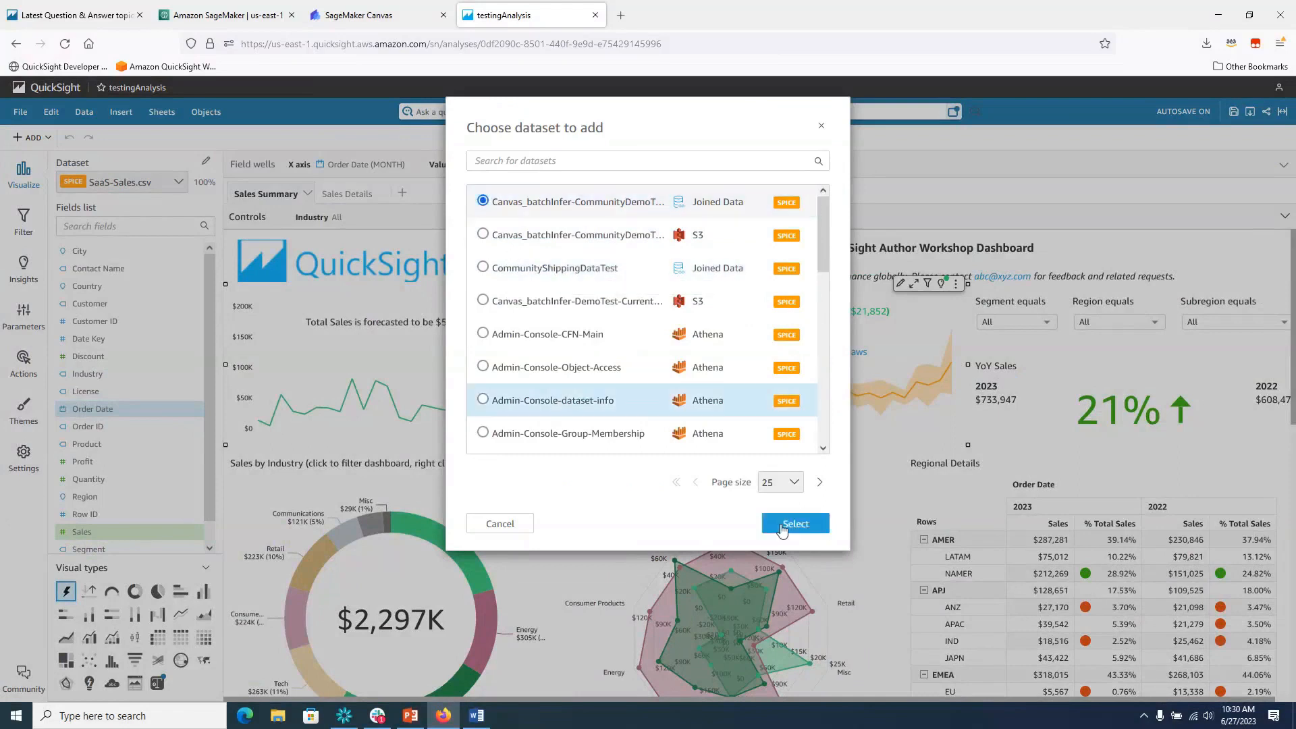
left_click(796, 524)
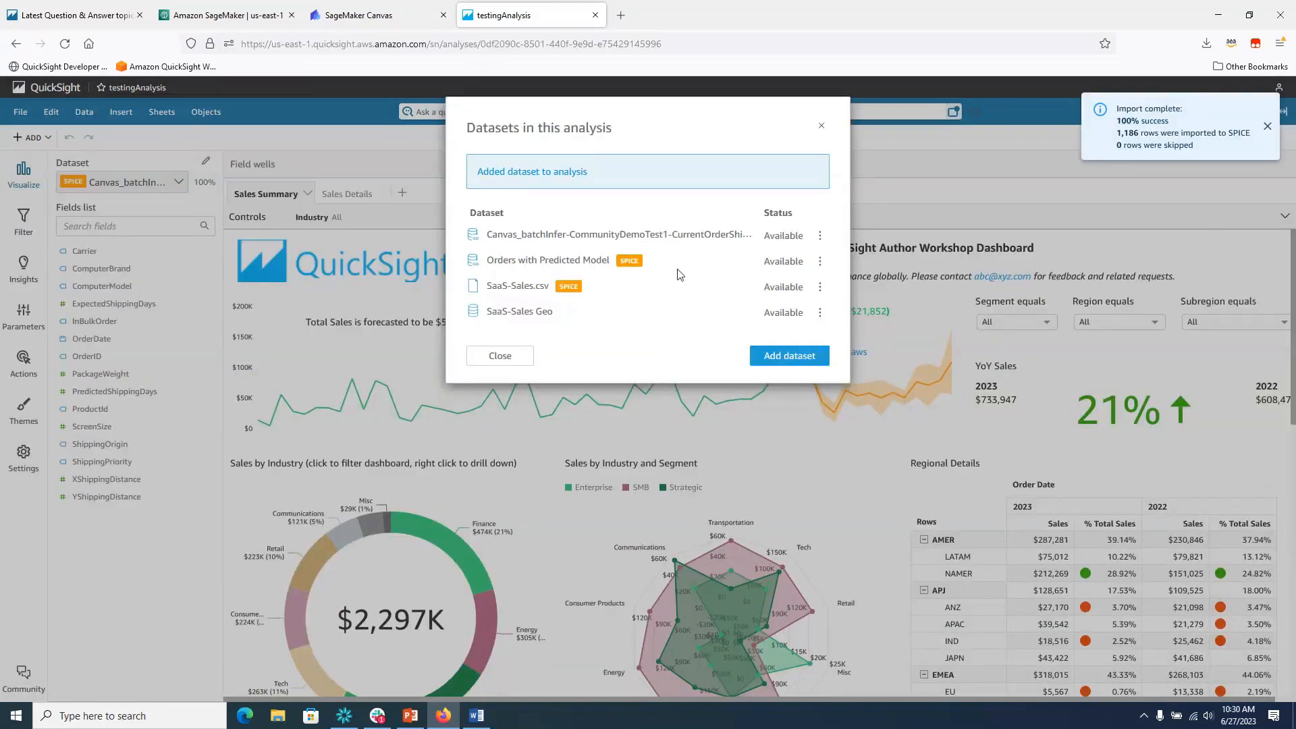
left_click(501, 357)
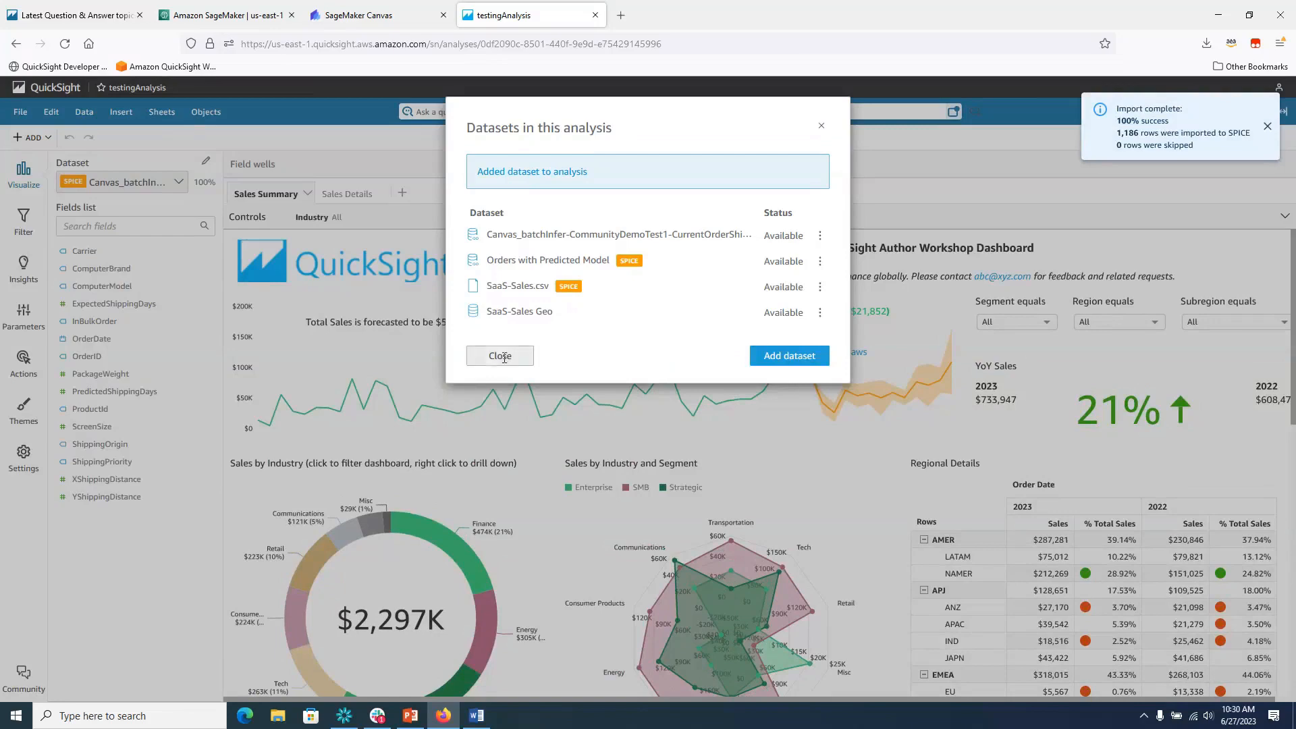
Add a new sheet named 'predictiions' that uses the Canvas batch-inference dataset.
left_click(402, 193)
left_click(812, 387)
double_click(418, 202)
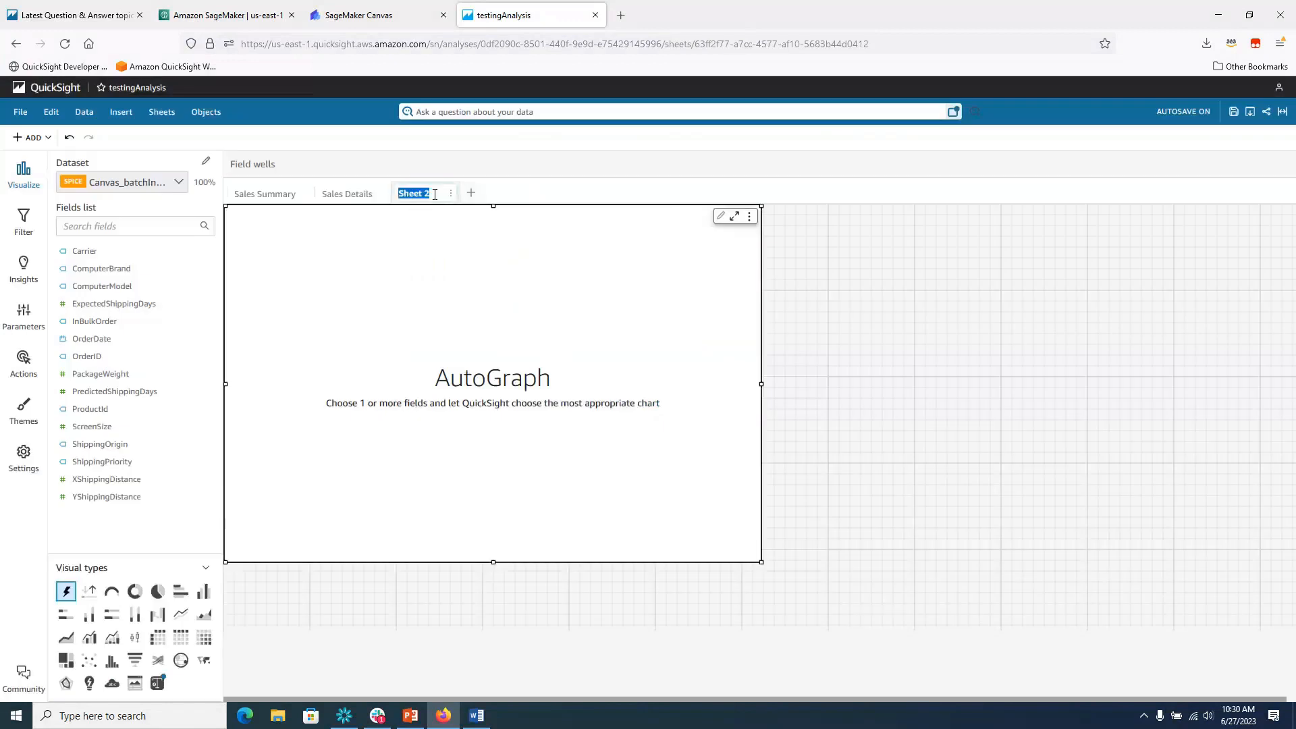
type("predictiions")
key("Return")
left_click(177, 182)
left_click(172, 244)
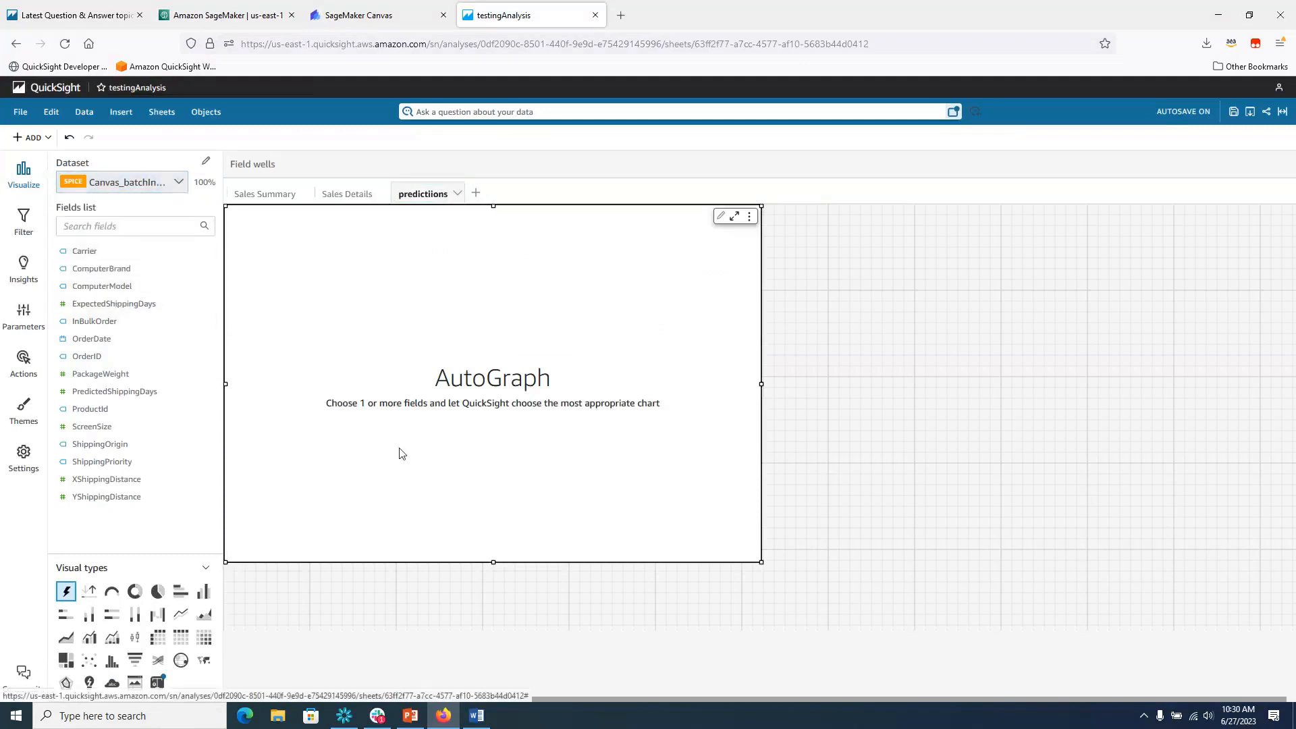
Delete the left visual, then widen the remaining empty visual across the sheet and shorten it.
left_click(29, 139)
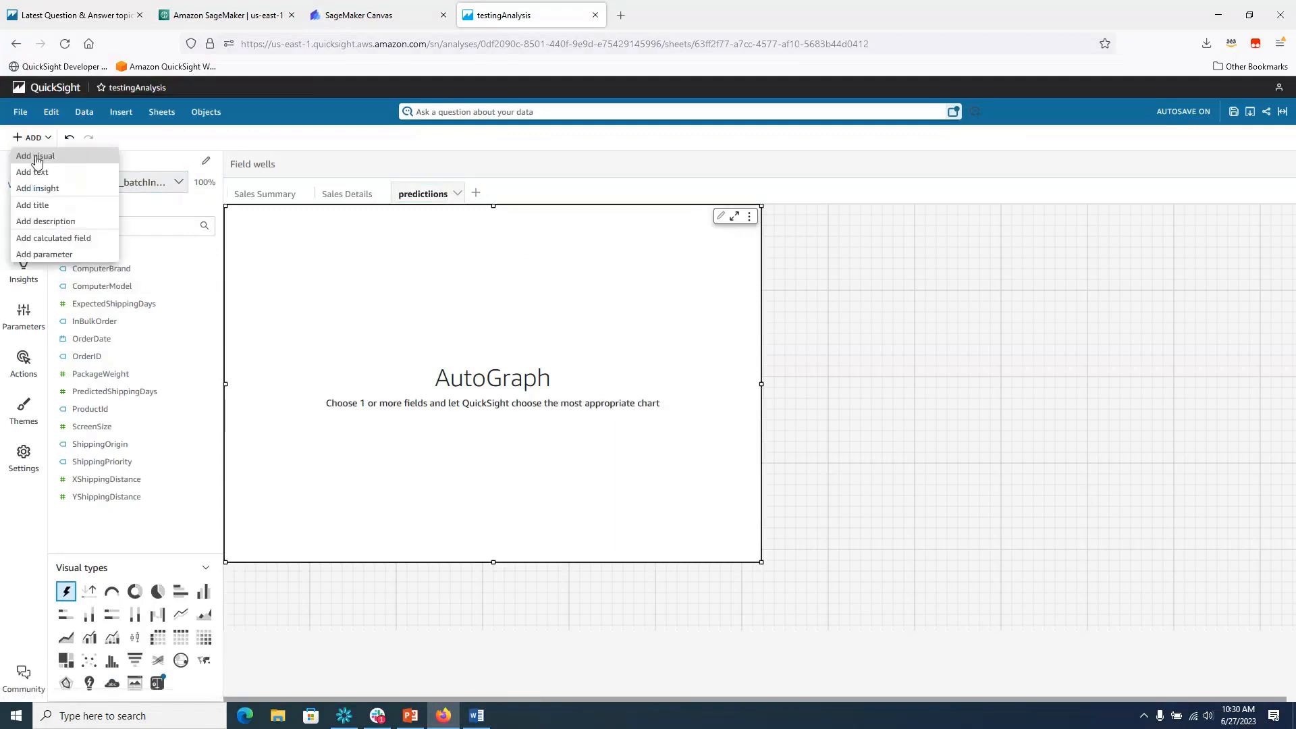
left_click(35, 157)
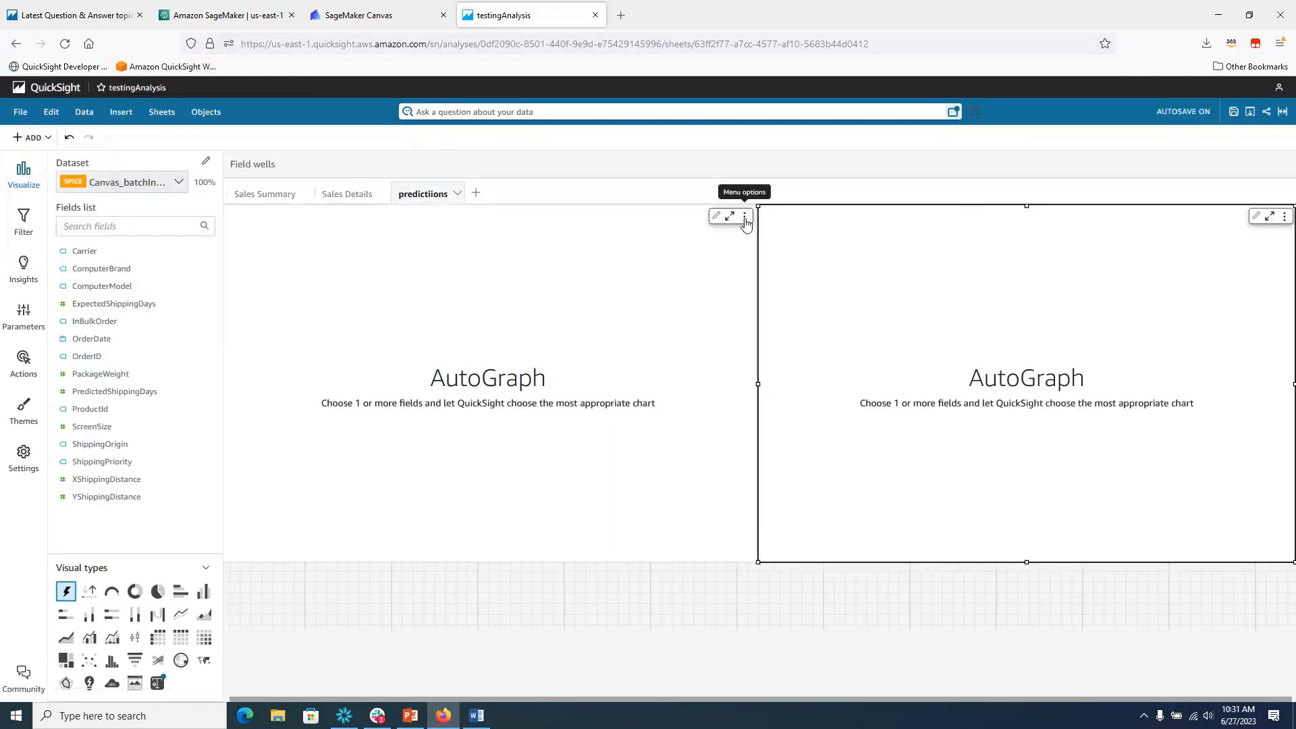
left_click(746, 218)
left_click(674, 365)
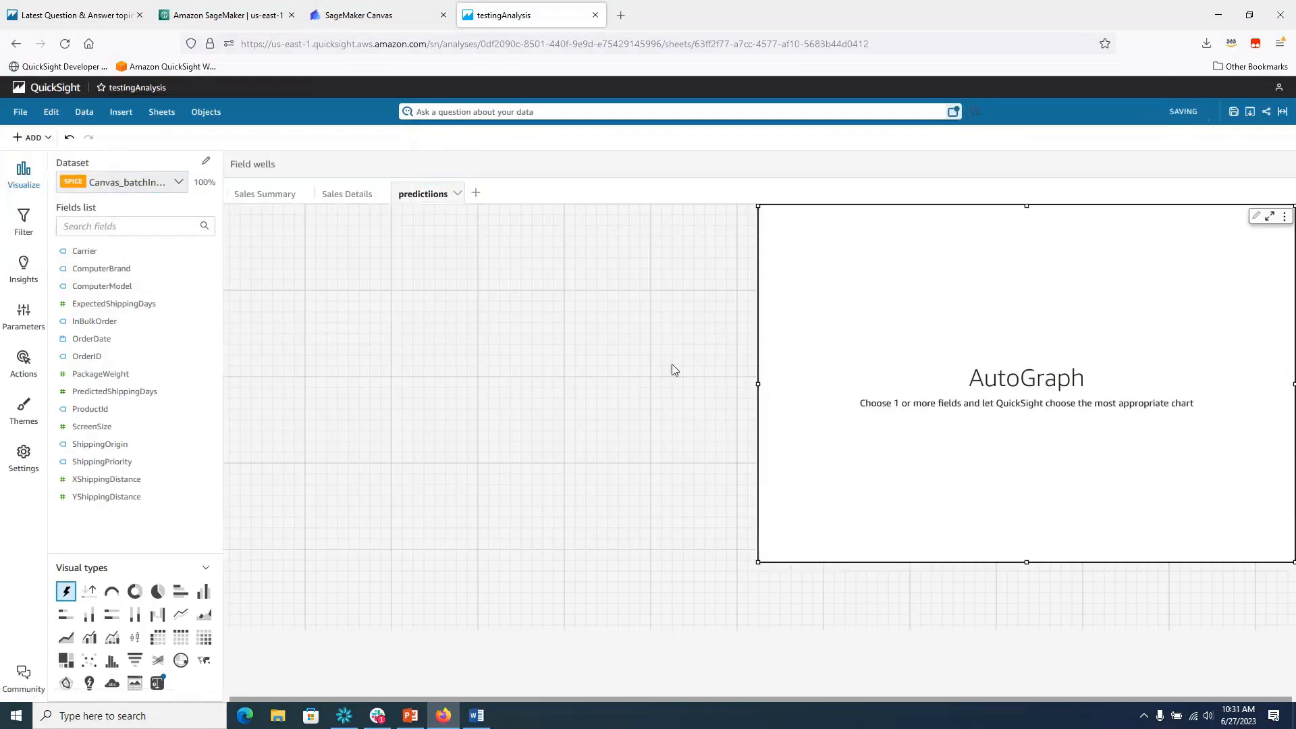
left_click_drag(758, 385, 256, 368)
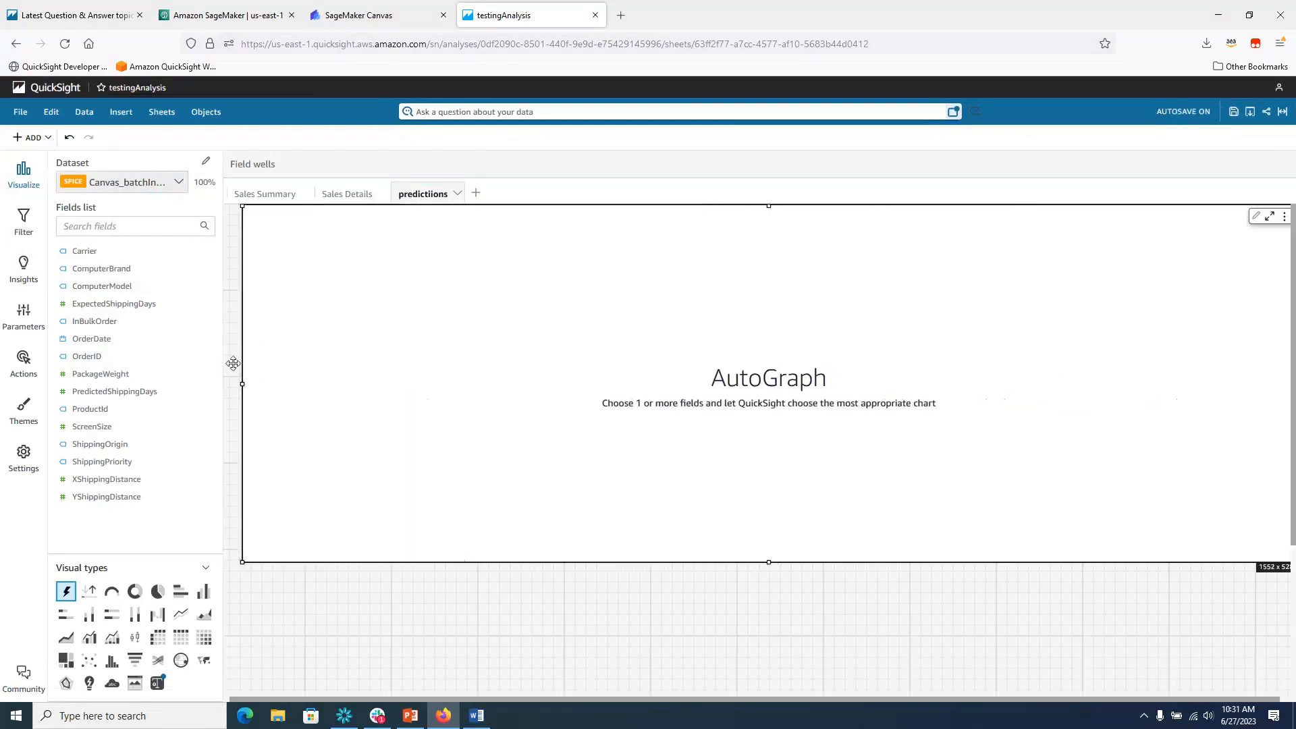
left_click_drag(764, 559, 753, 500)
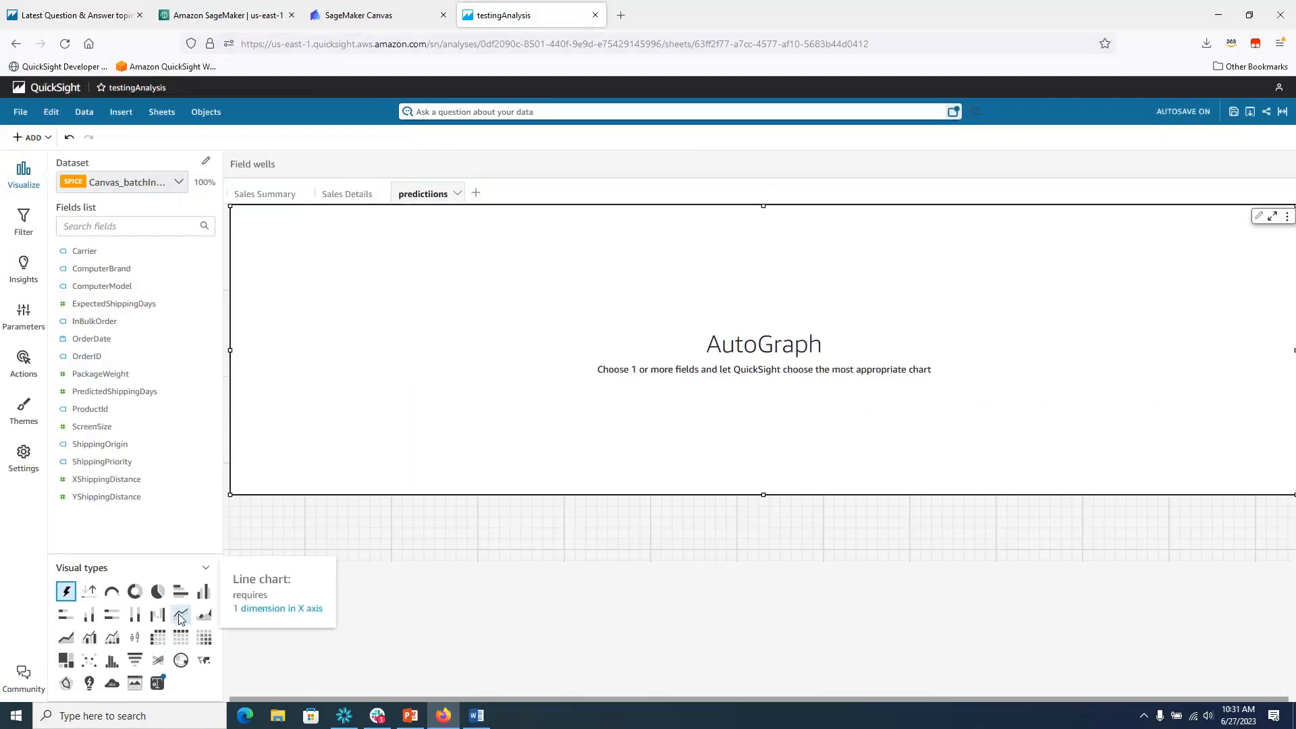
Build a line chart with OrderDate on X, Predicted and ExpectedShippingDays as values, ComputerModel as small multiples.
left_click(180, 614)
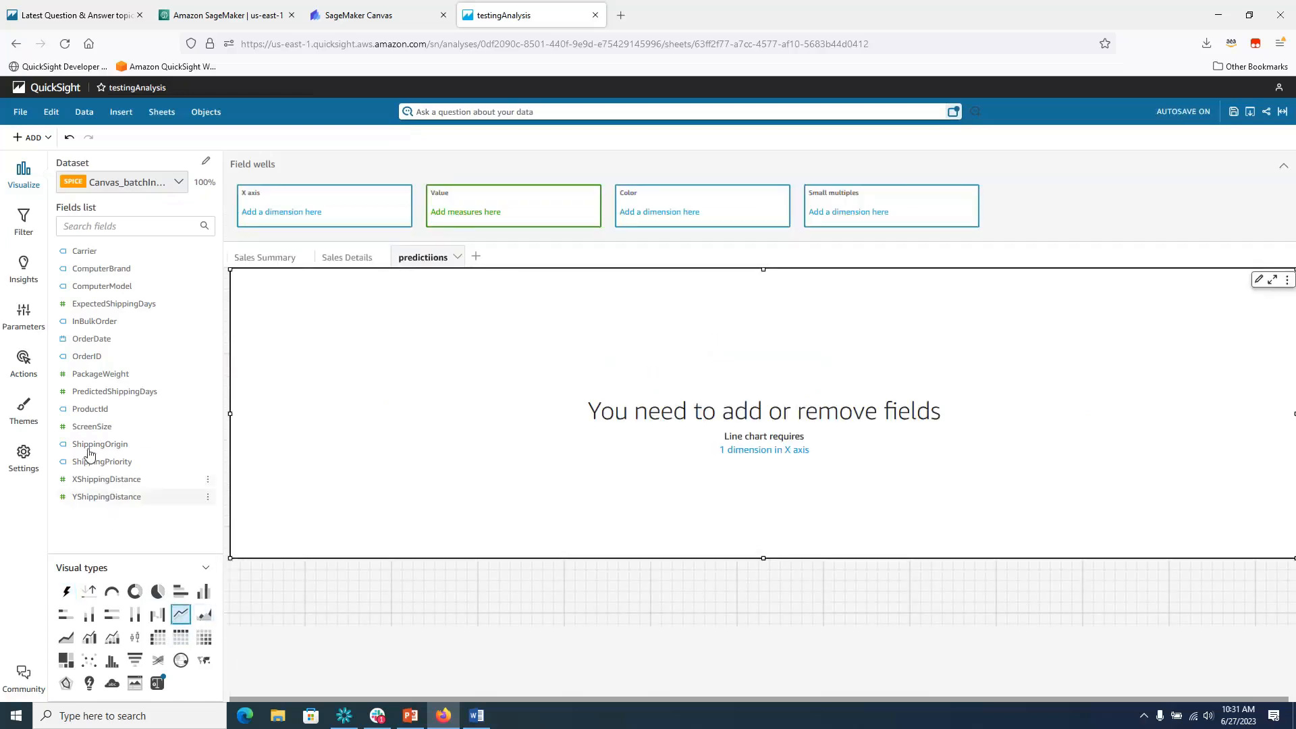
left_click(86, 345)
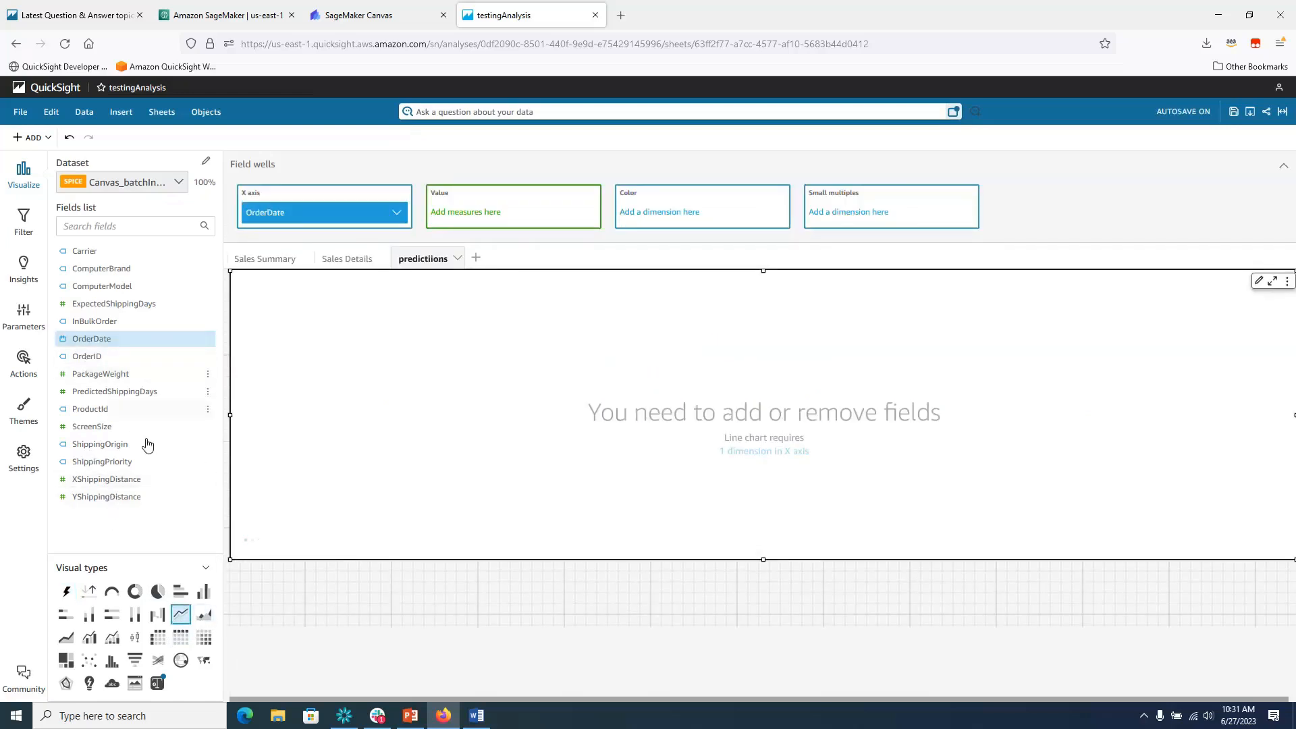
left_click(124, 394)
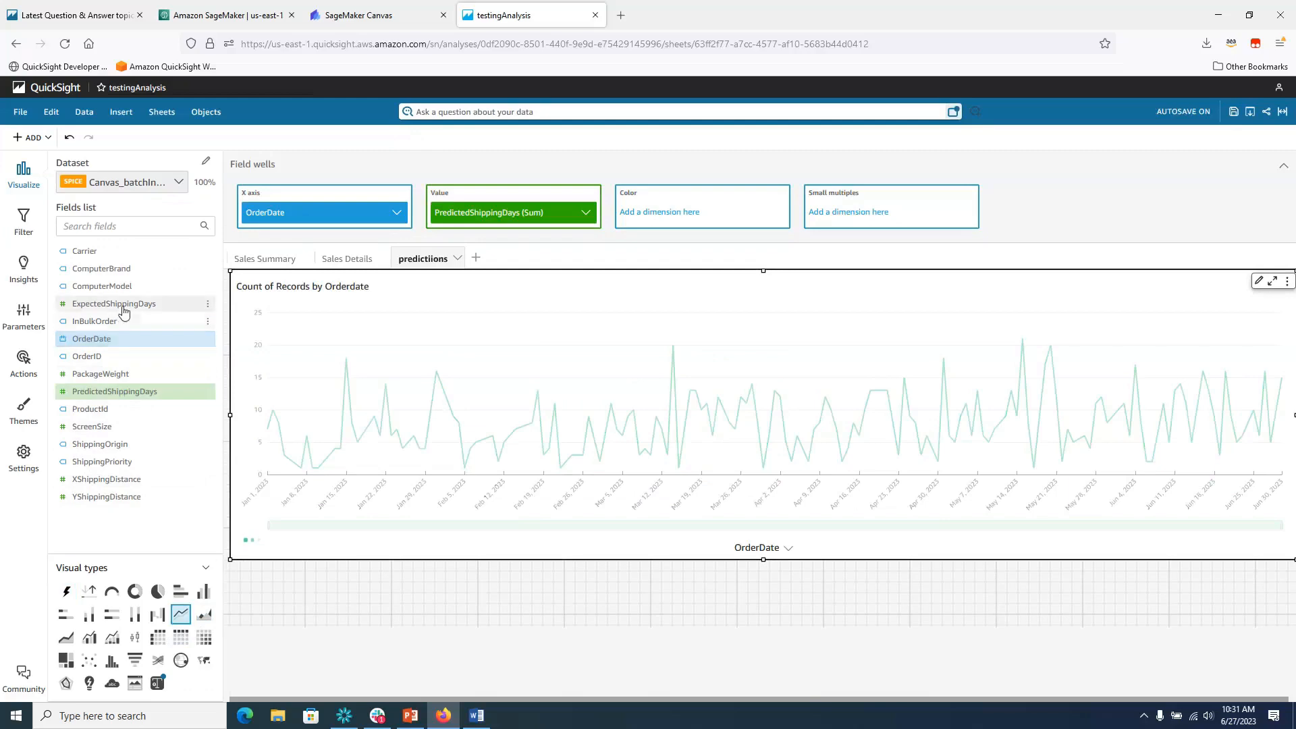
left_click(119, 304)
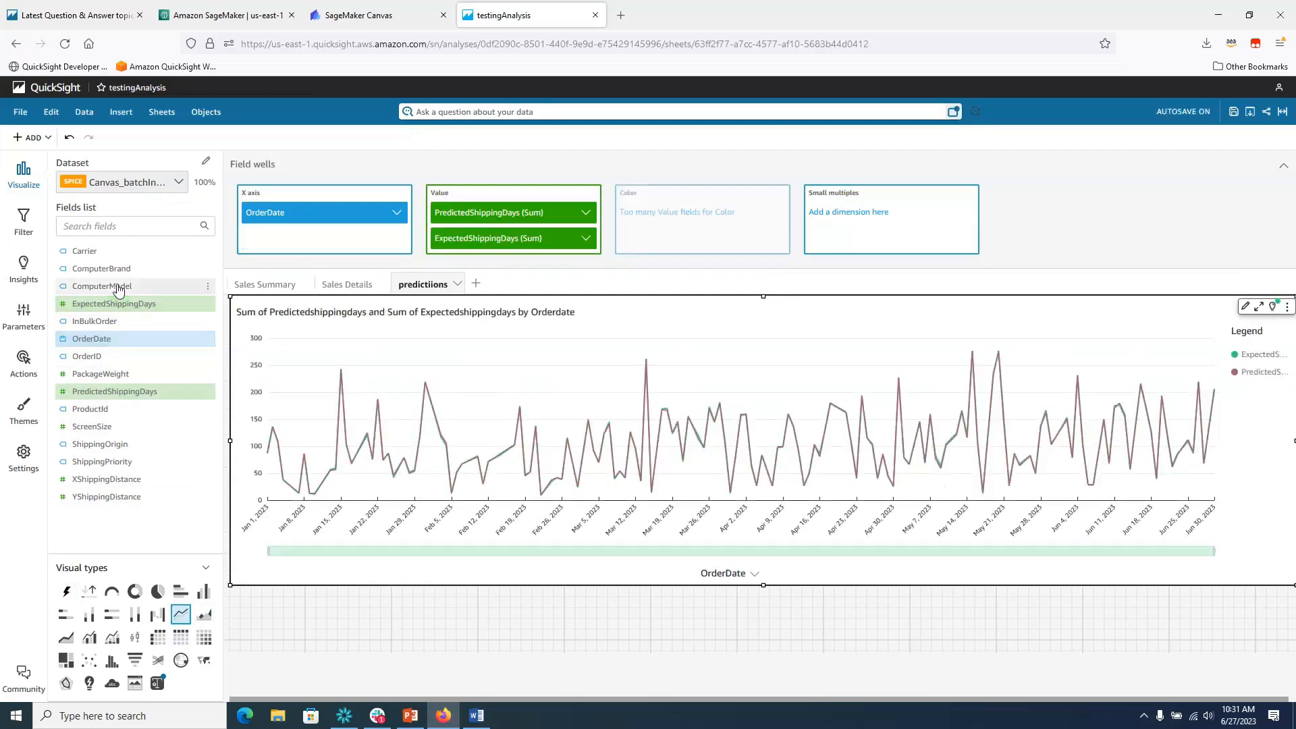
left_click(119, 289)
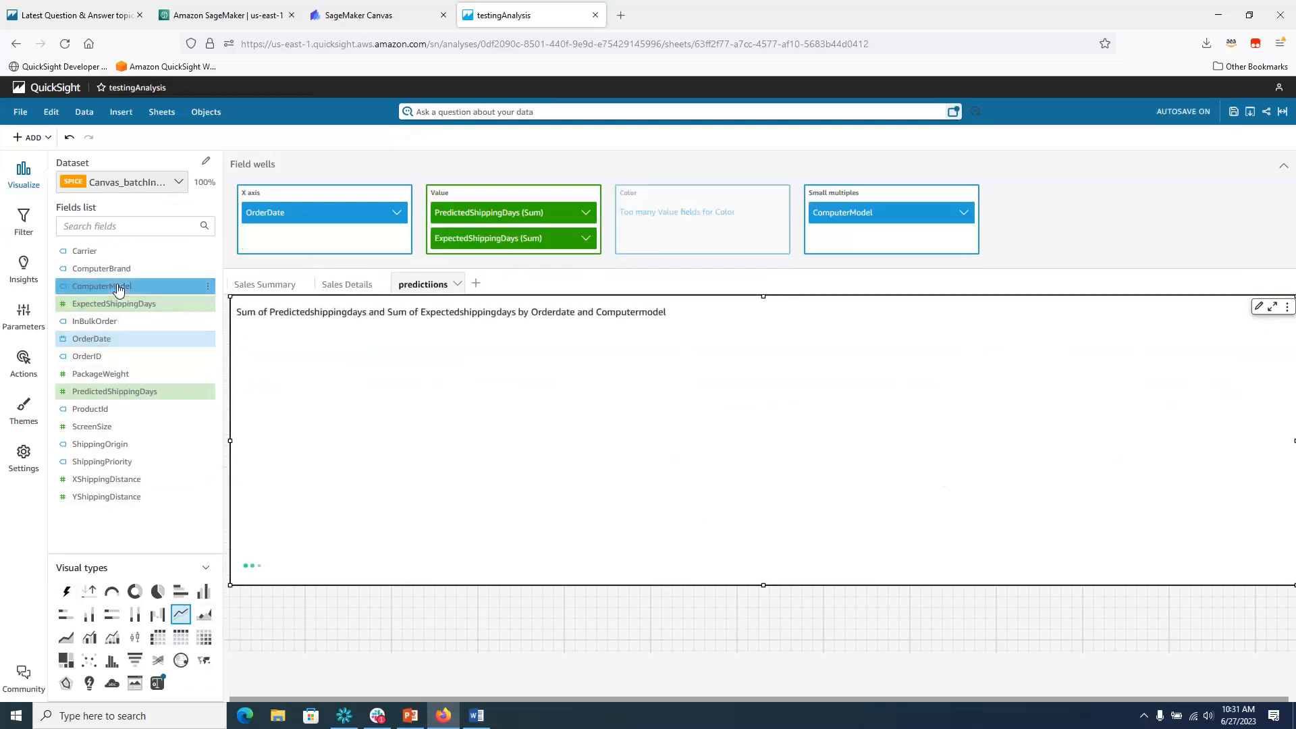
Group OrderDate by week and average both PredictedShippingDays and ExpectedShippingDays.
left_click(399, 213)
mouse_move(503, 241)
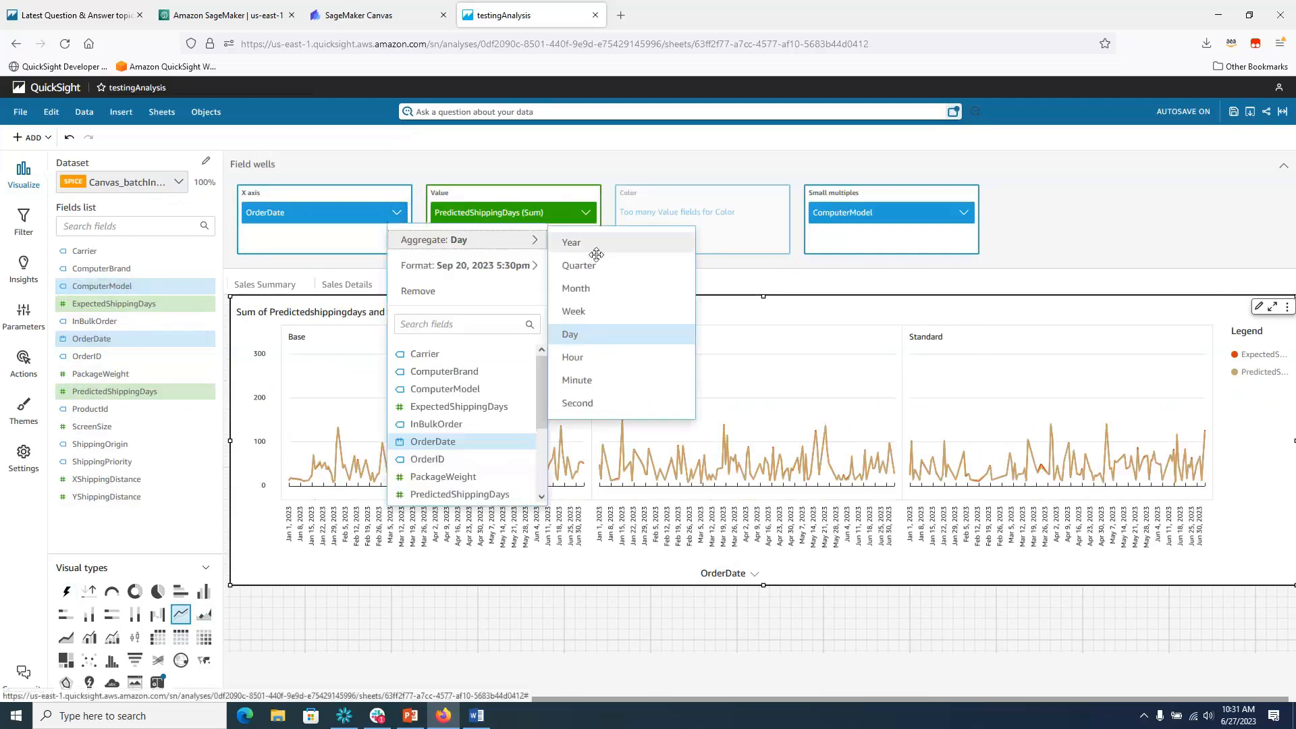
left_click(603, 315)
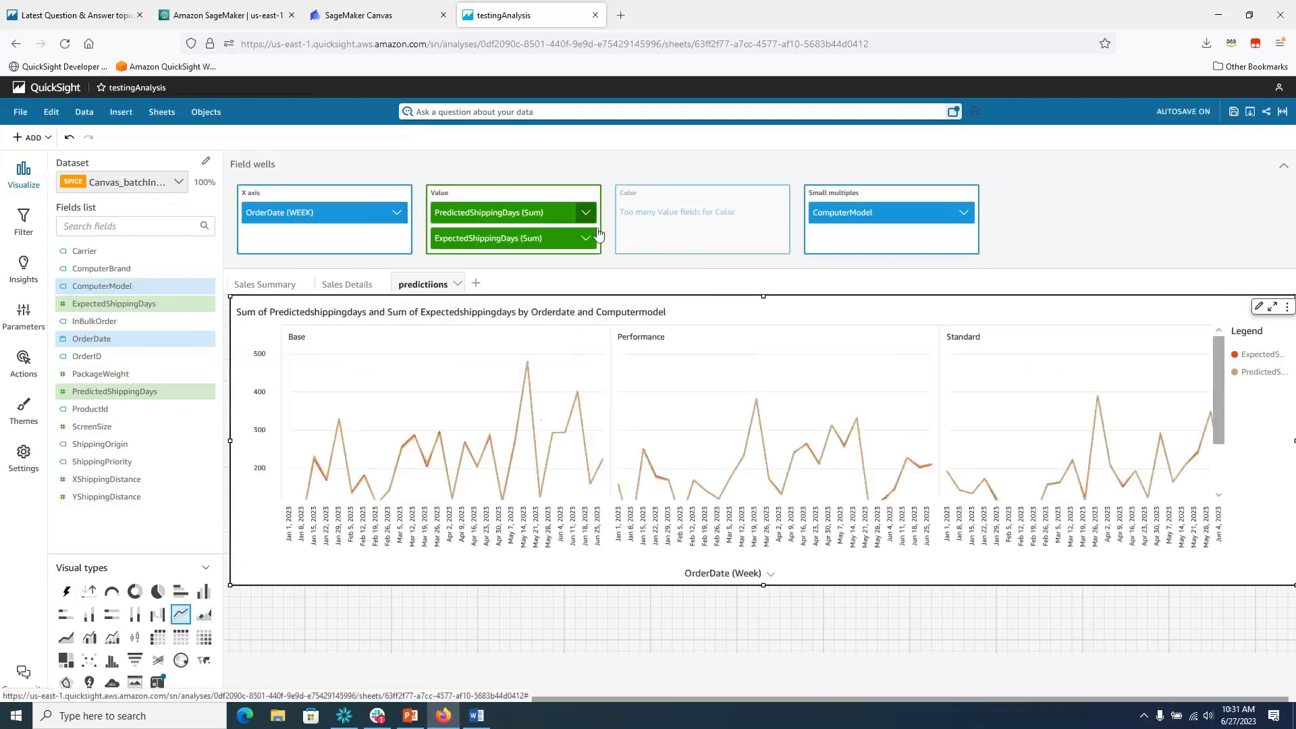
left_click(586, 213)
mouse_move(628, 242)
left_click(772, 264)
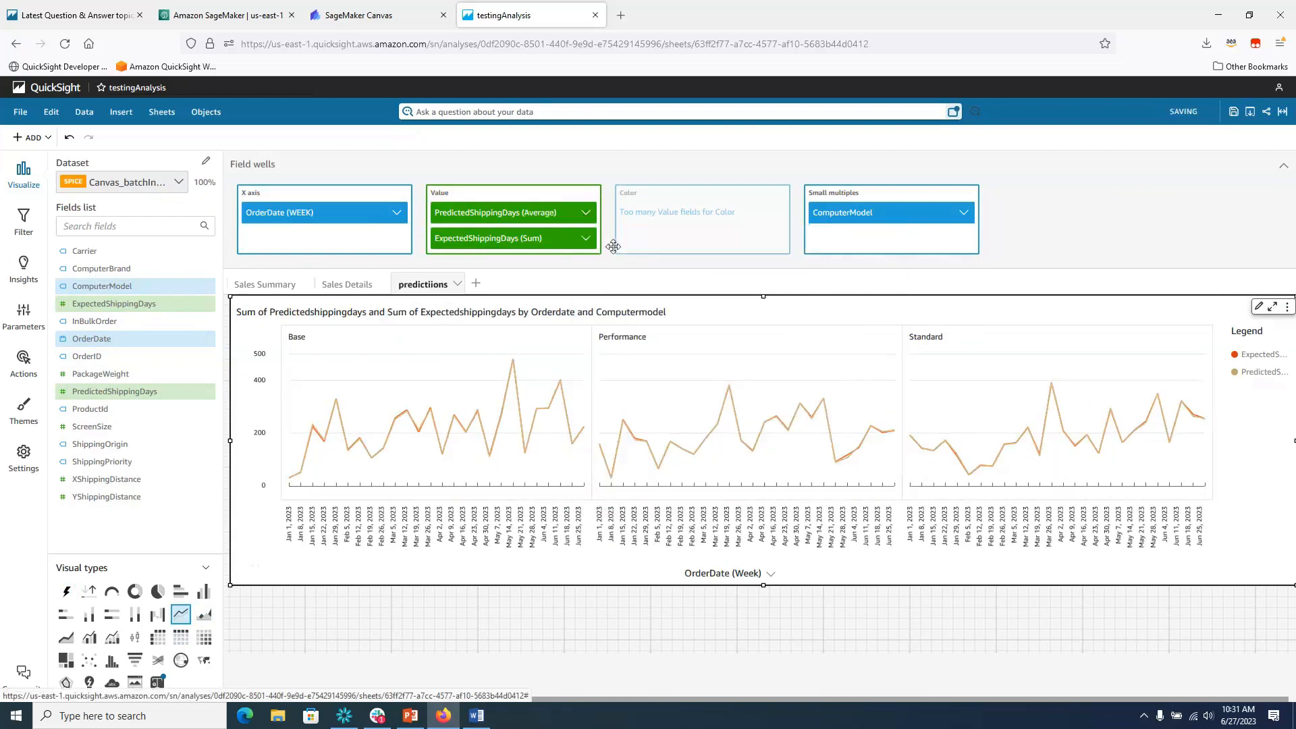
left_click(586, 238)
mouse_move(607, 267)
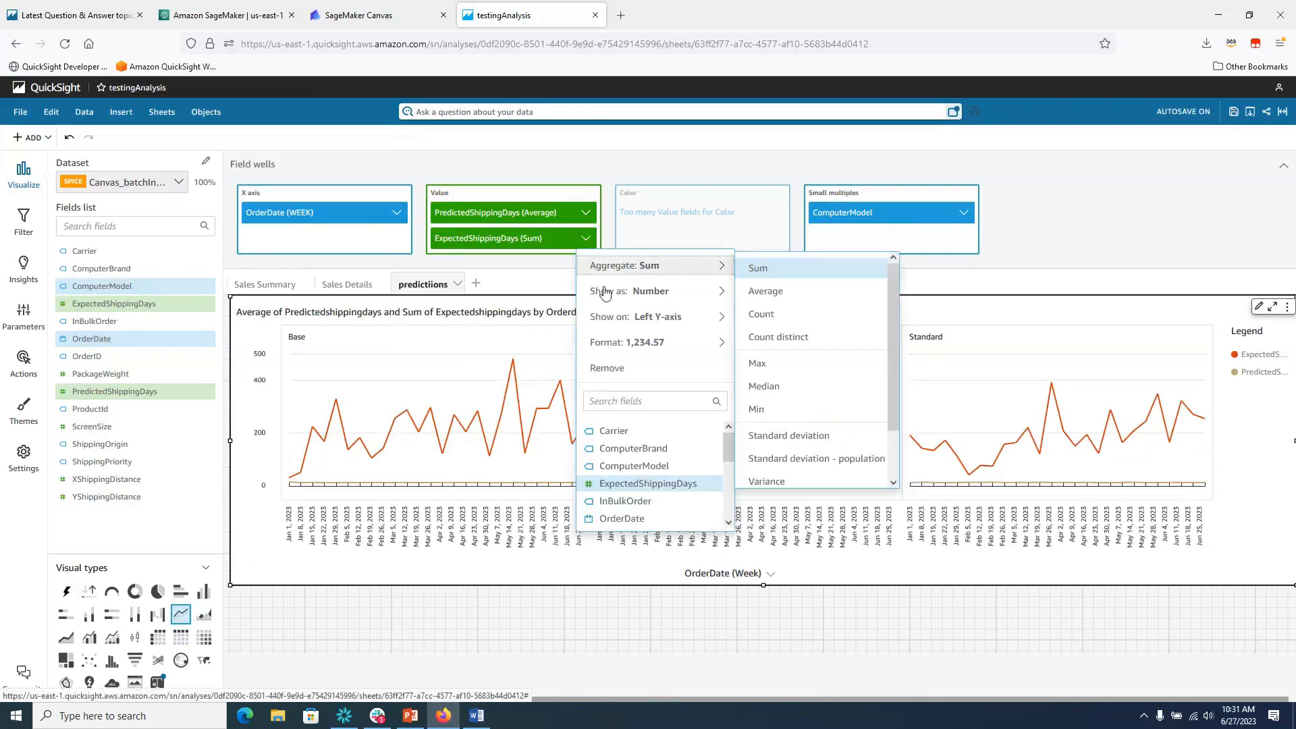
left_click(788, 289)
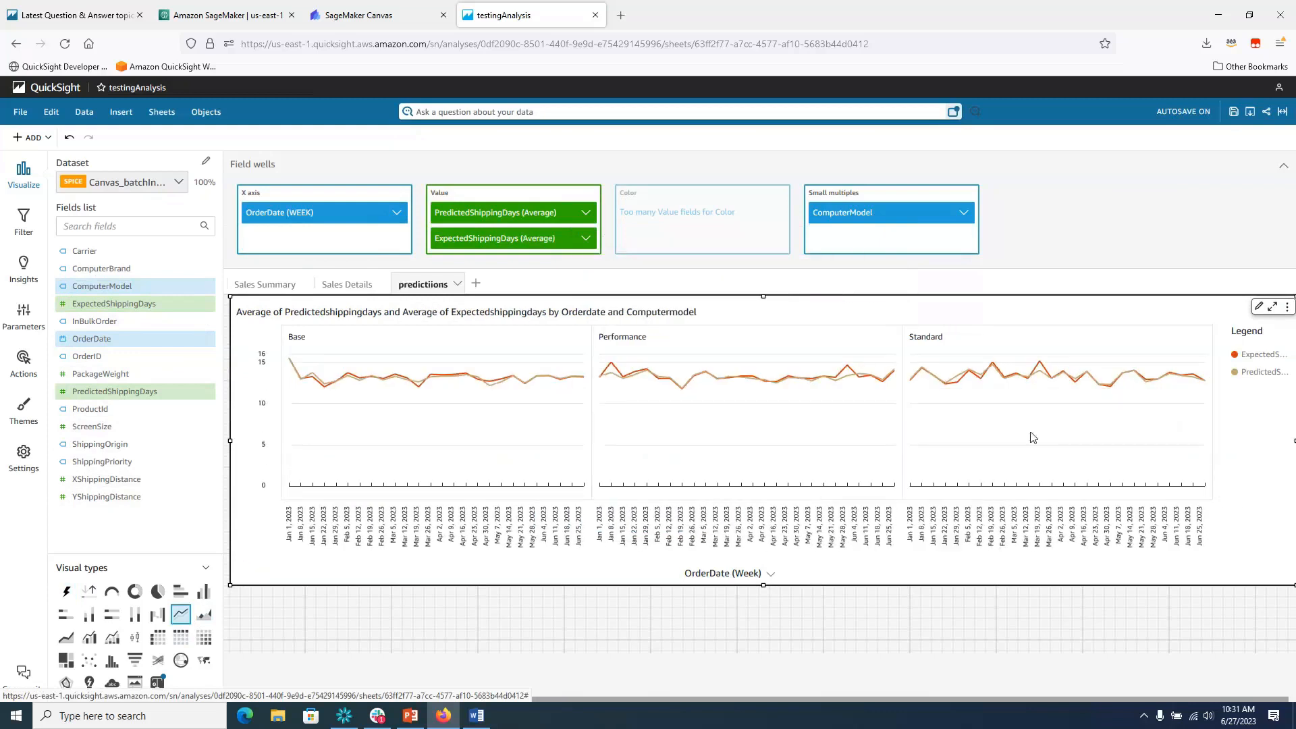
Turn on panel gutters and light grey panel backgrounds for the small-multiple panels.
left_click(1259, 308)
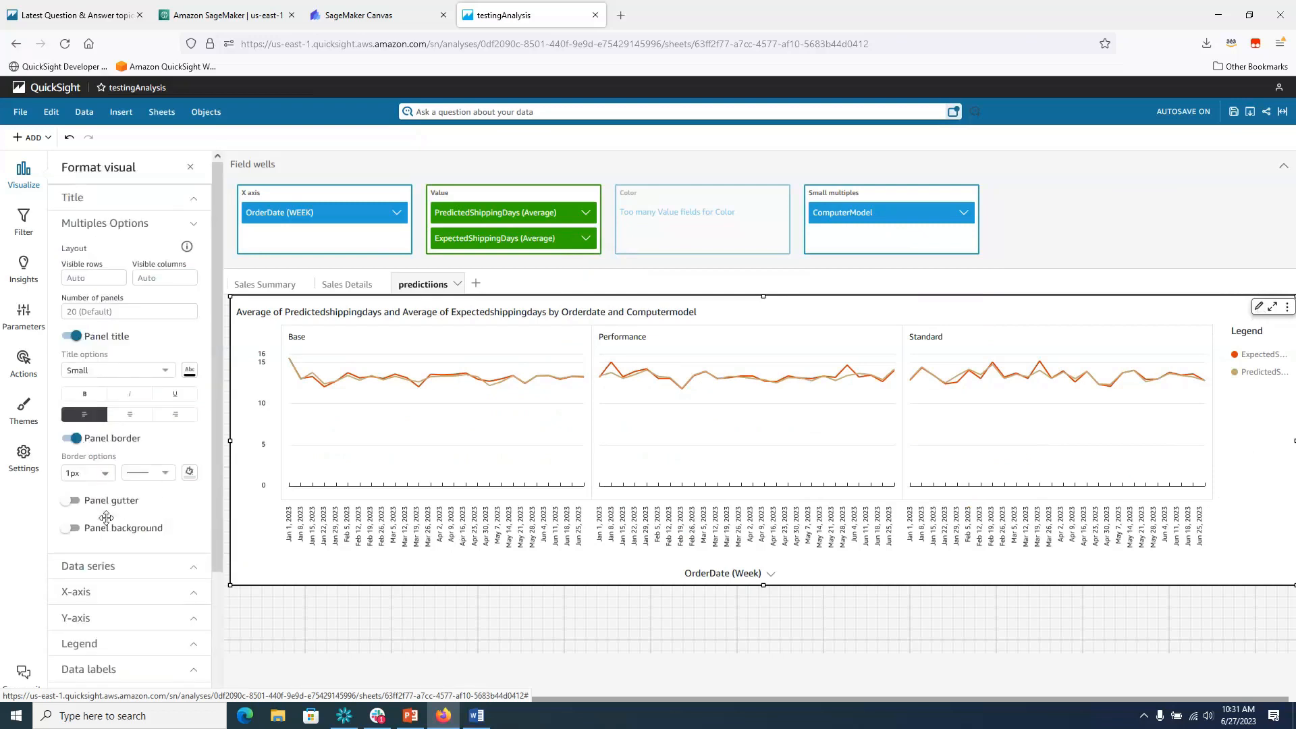
left_click(75, 529)
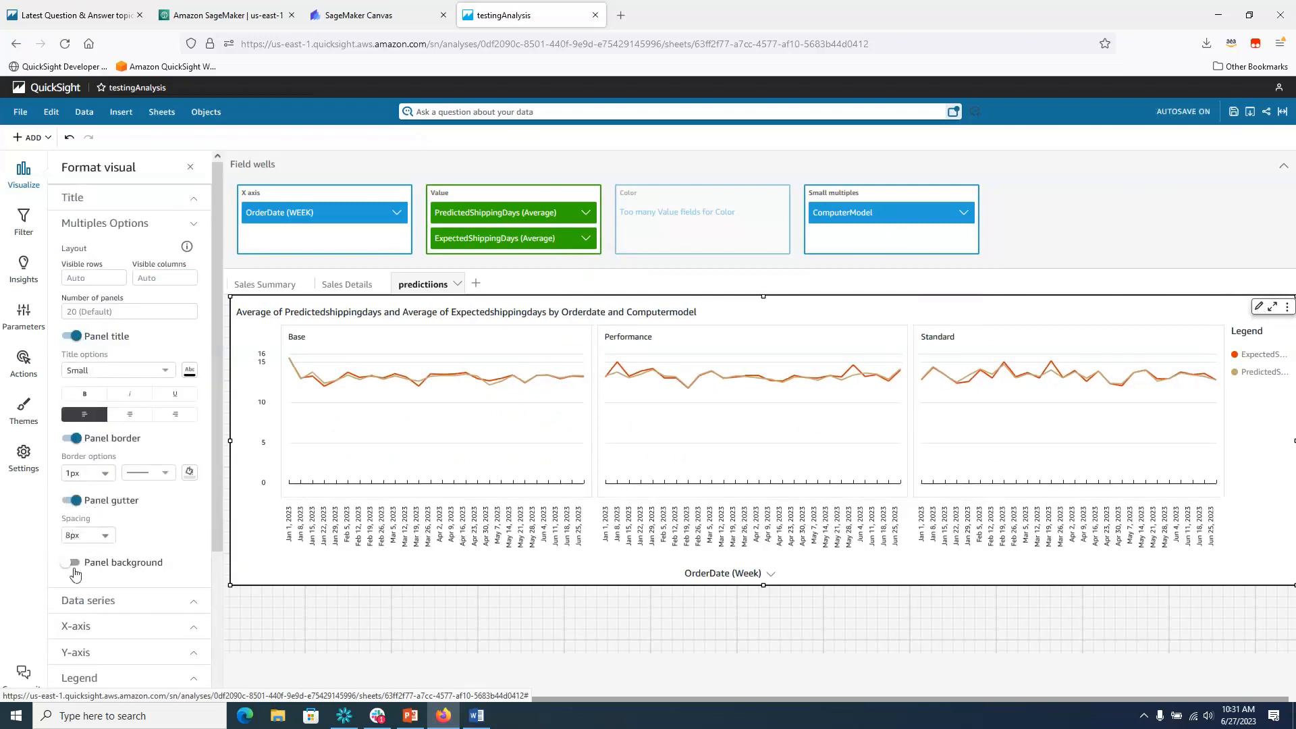
left_click(73, 565)
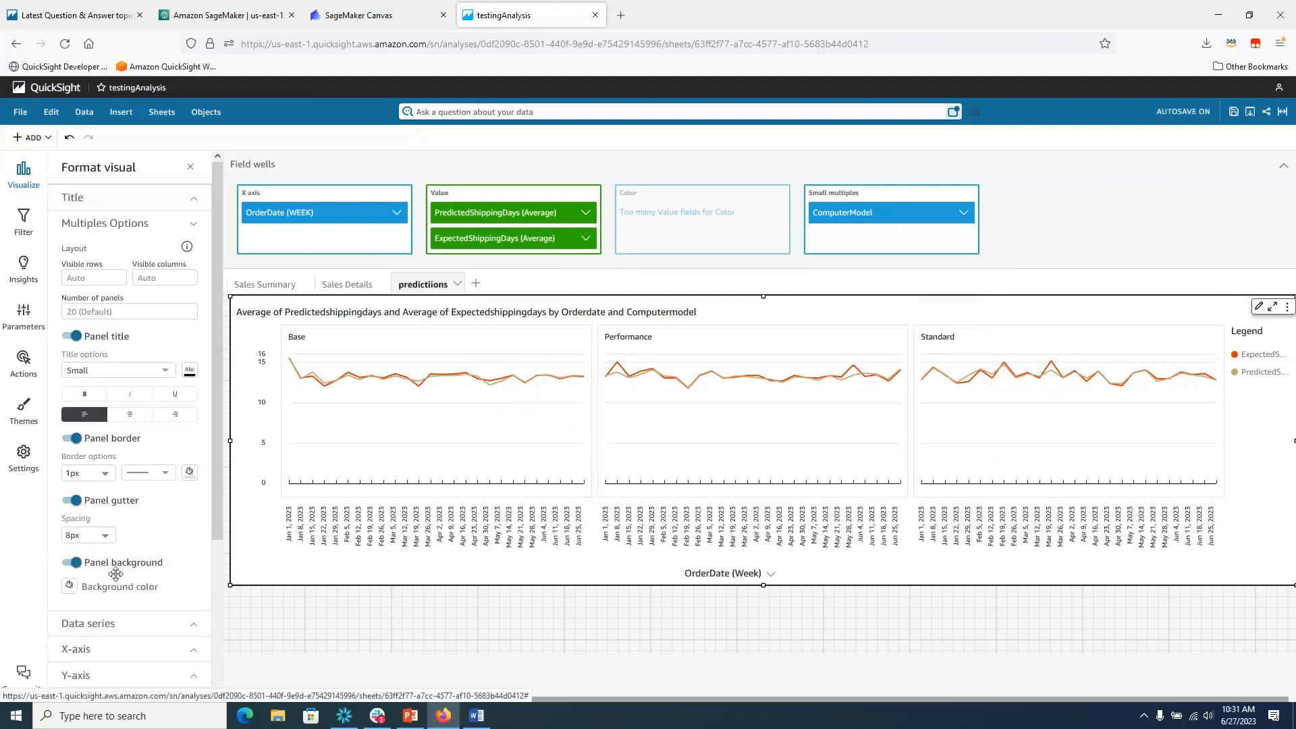
left_click(71, 587)
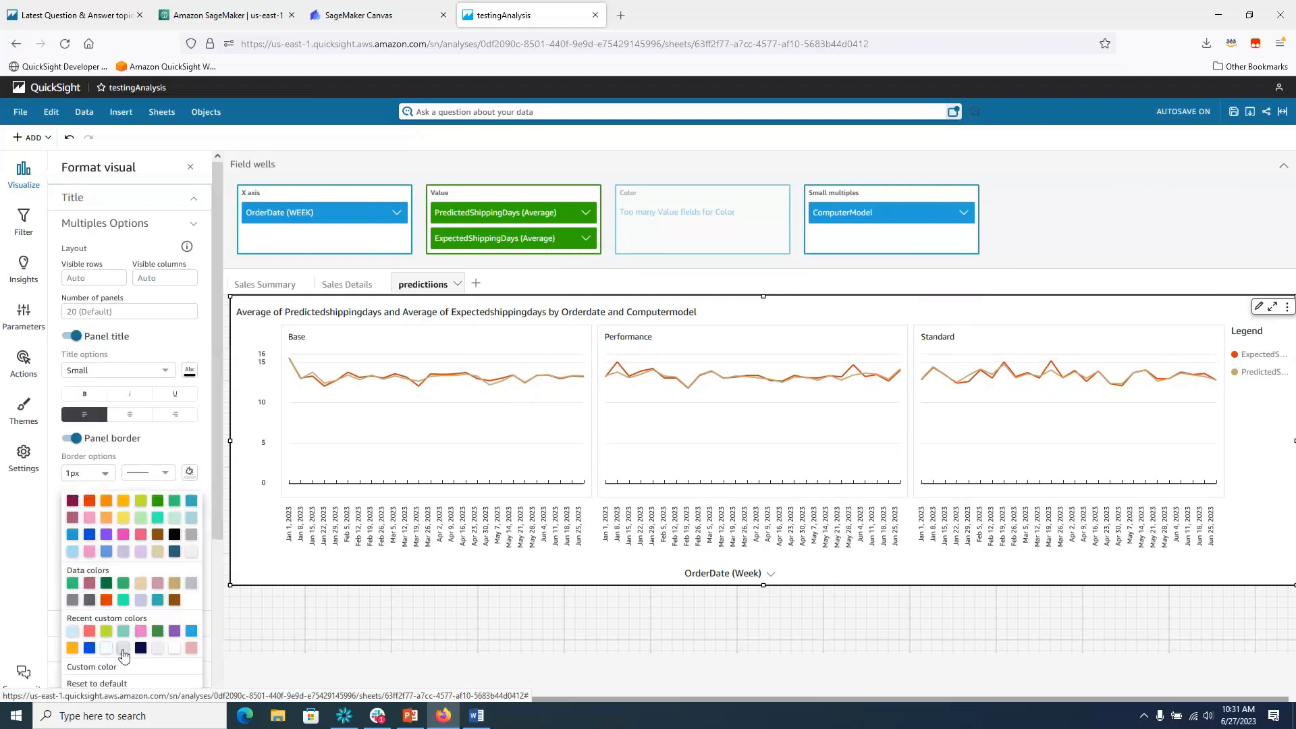
left_click(123, 648)
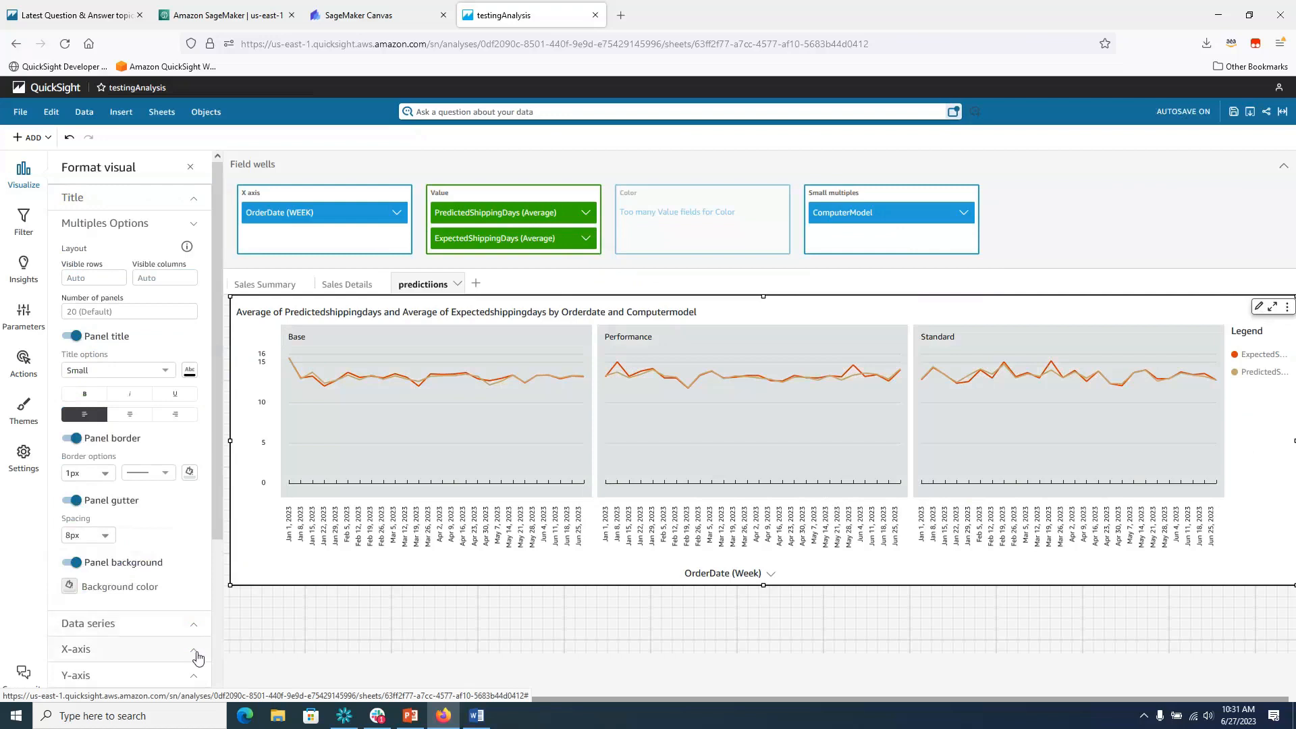
Hide the x-axis line and labels, y-axis labels and gridlines, and use a data-based y-axis range.
left_click(195, 651)
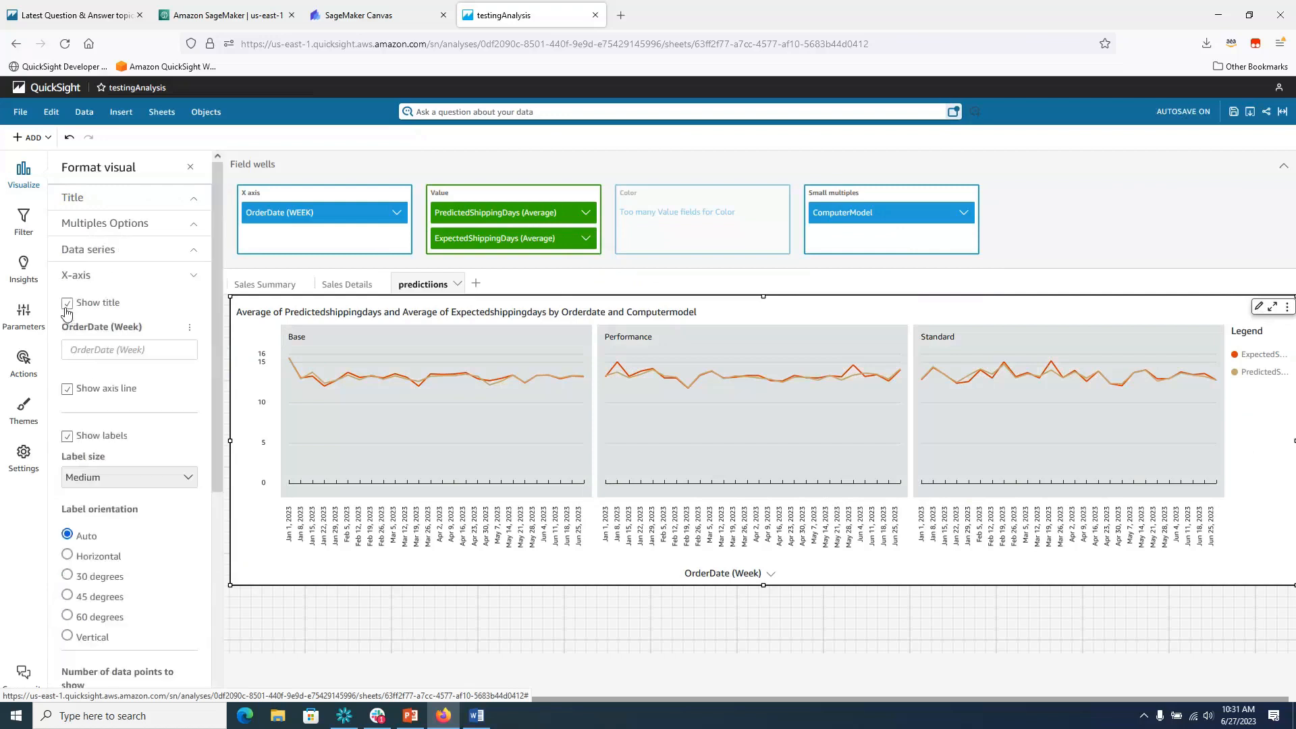
left_click(67, 388)
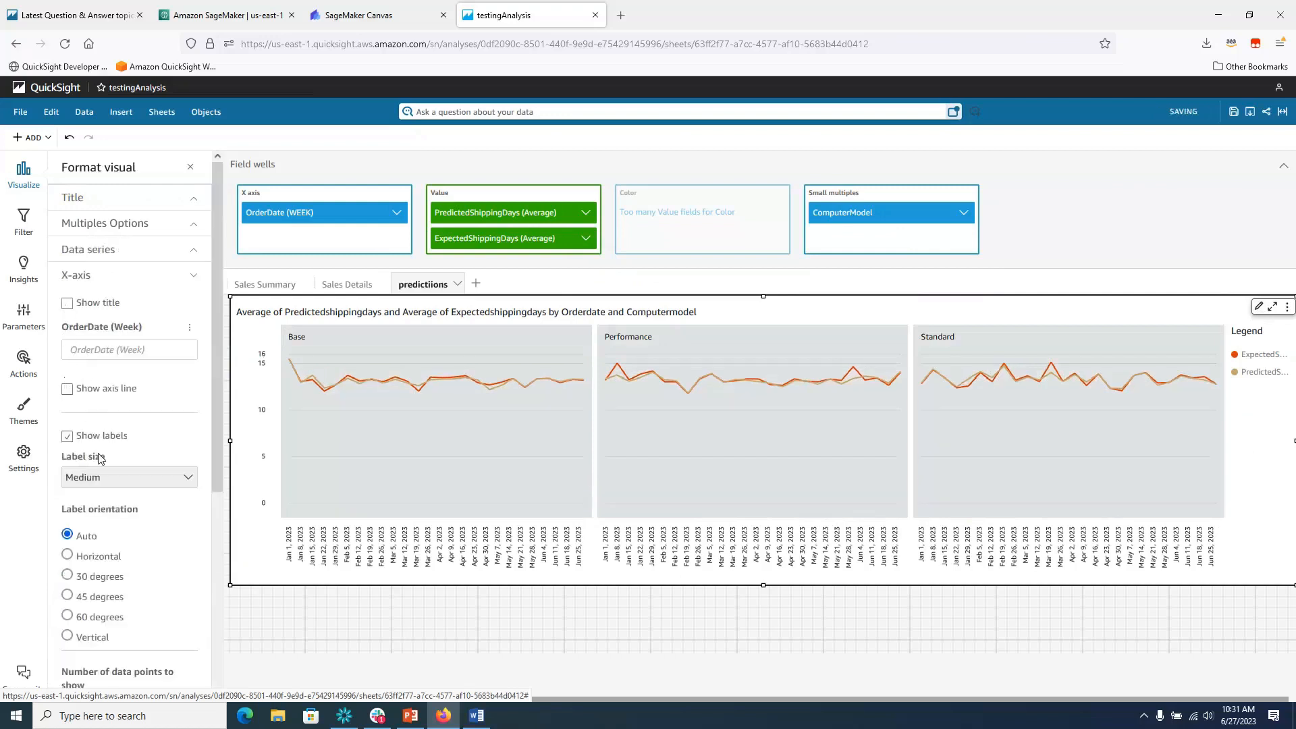
left_click(67, 437)
scroll(212, 471, "down", 2)
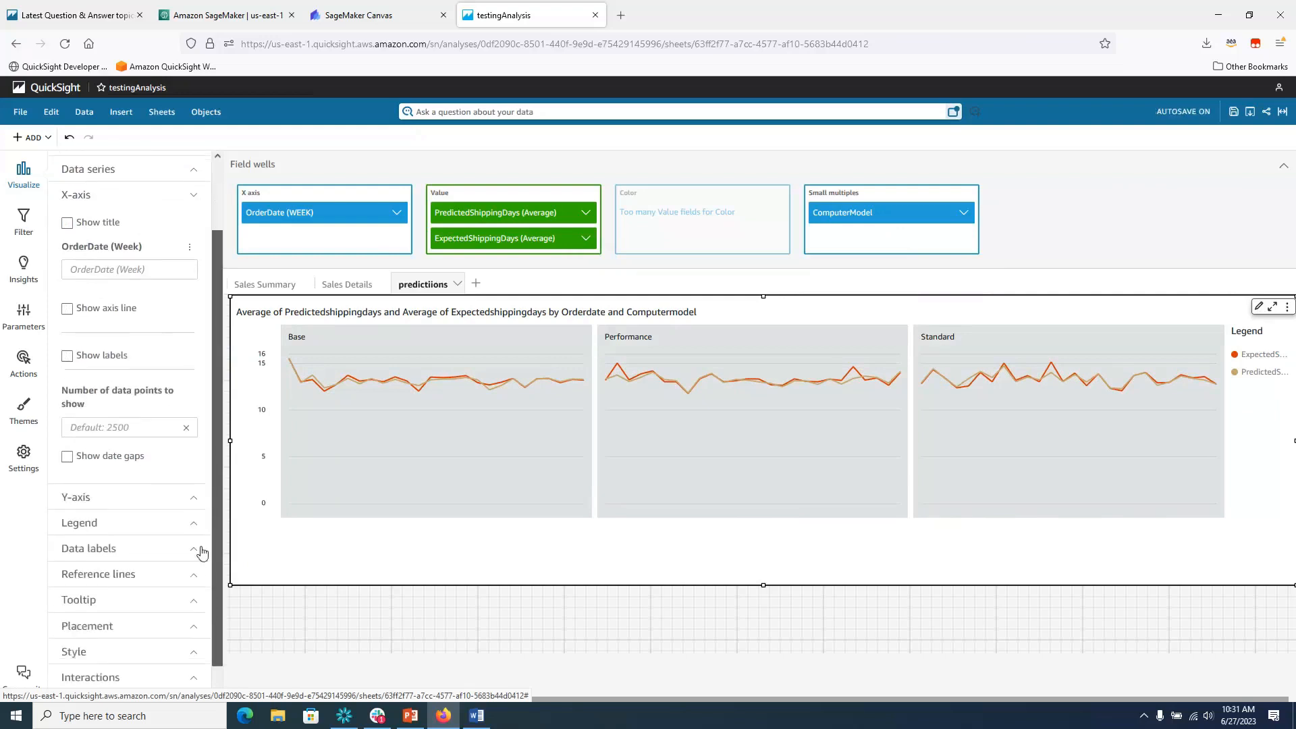
left_click(195, 495)
left_click(67, 335)
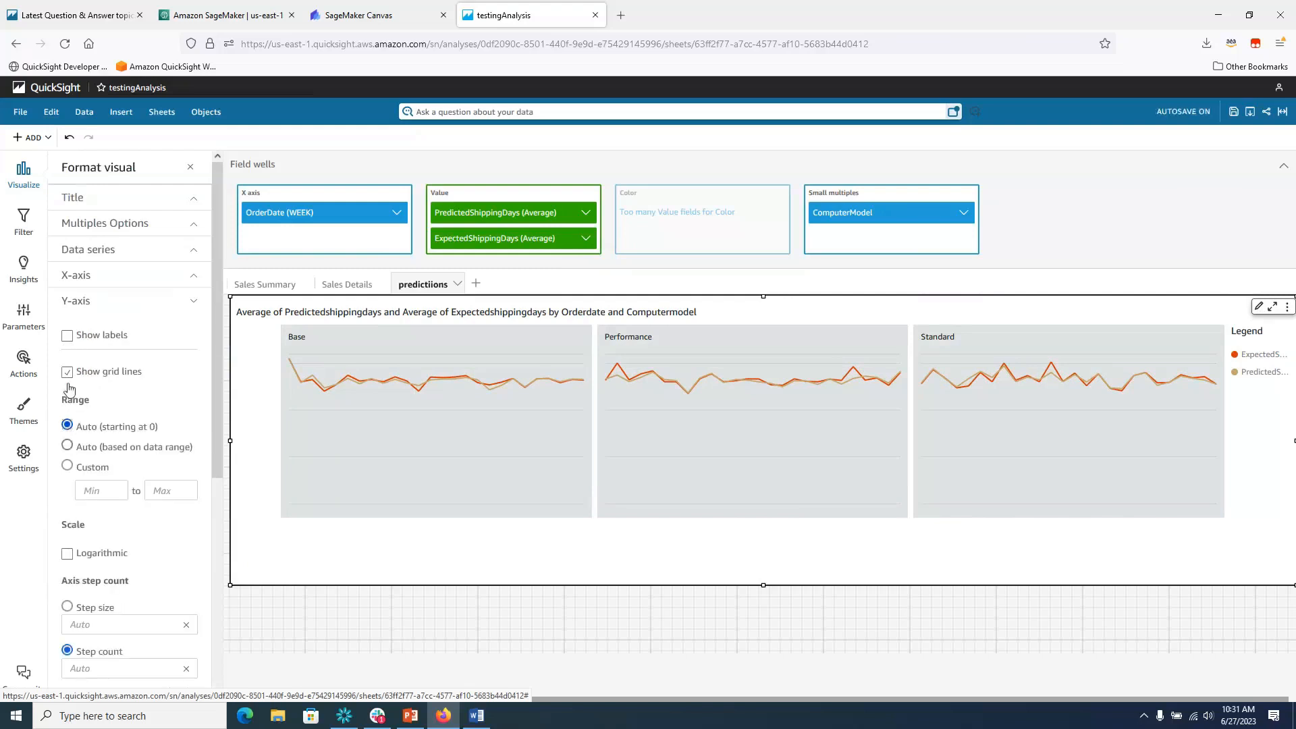
left_click(67, 372)
left_click(68, 447)
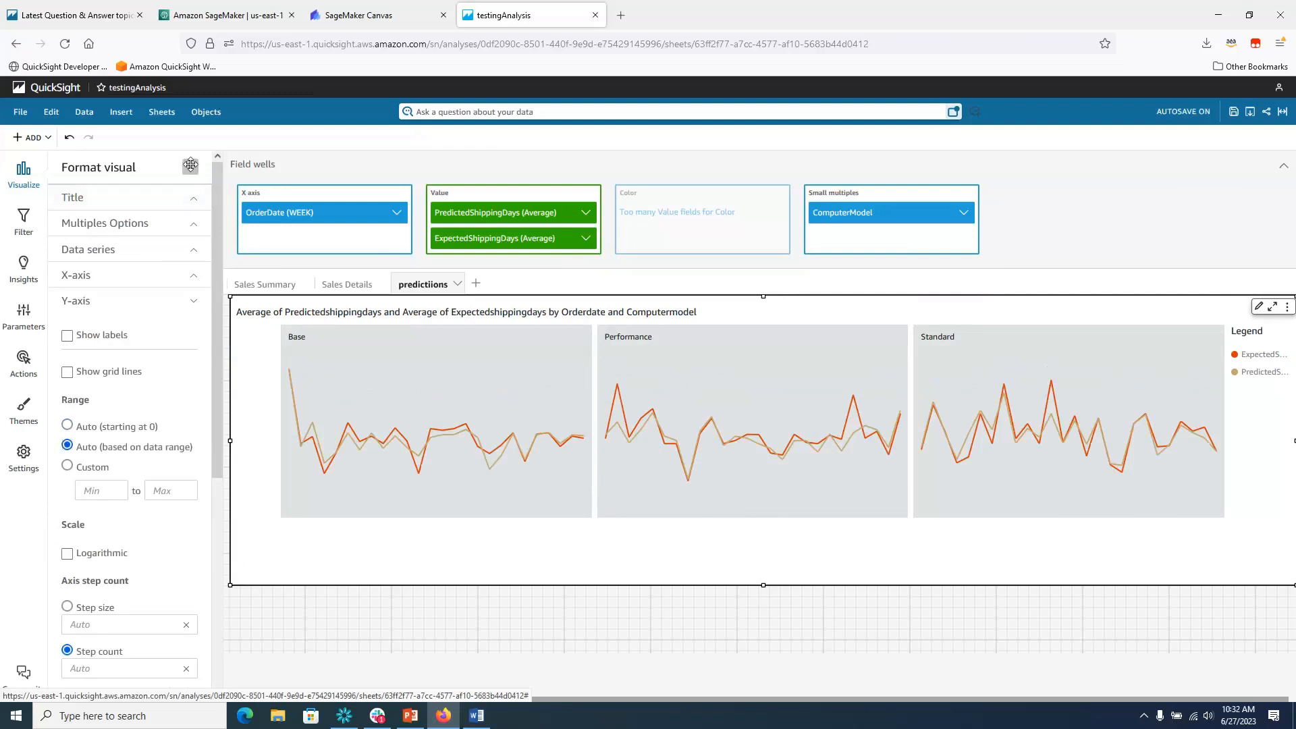
left_click(192, 171)
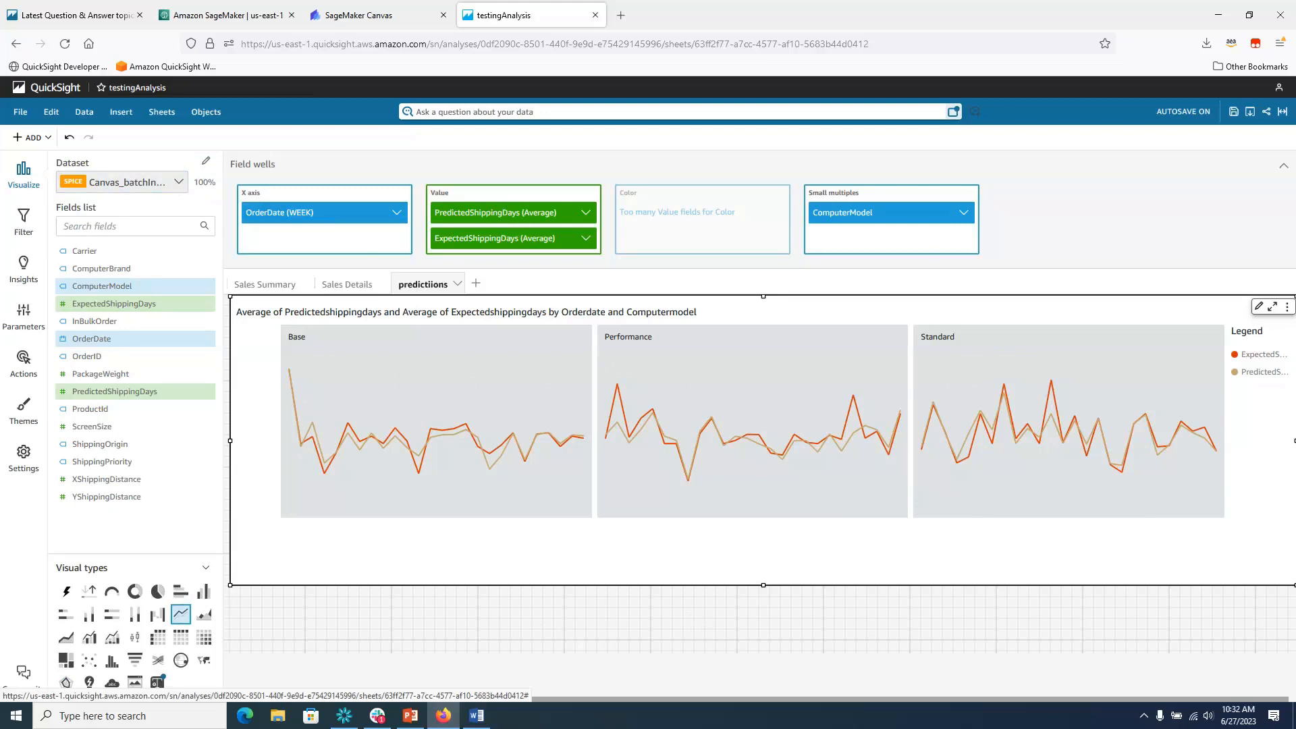
Switch from QuickSight to the PowerPoint window with Alt+Tab.
key("alt+Tab")
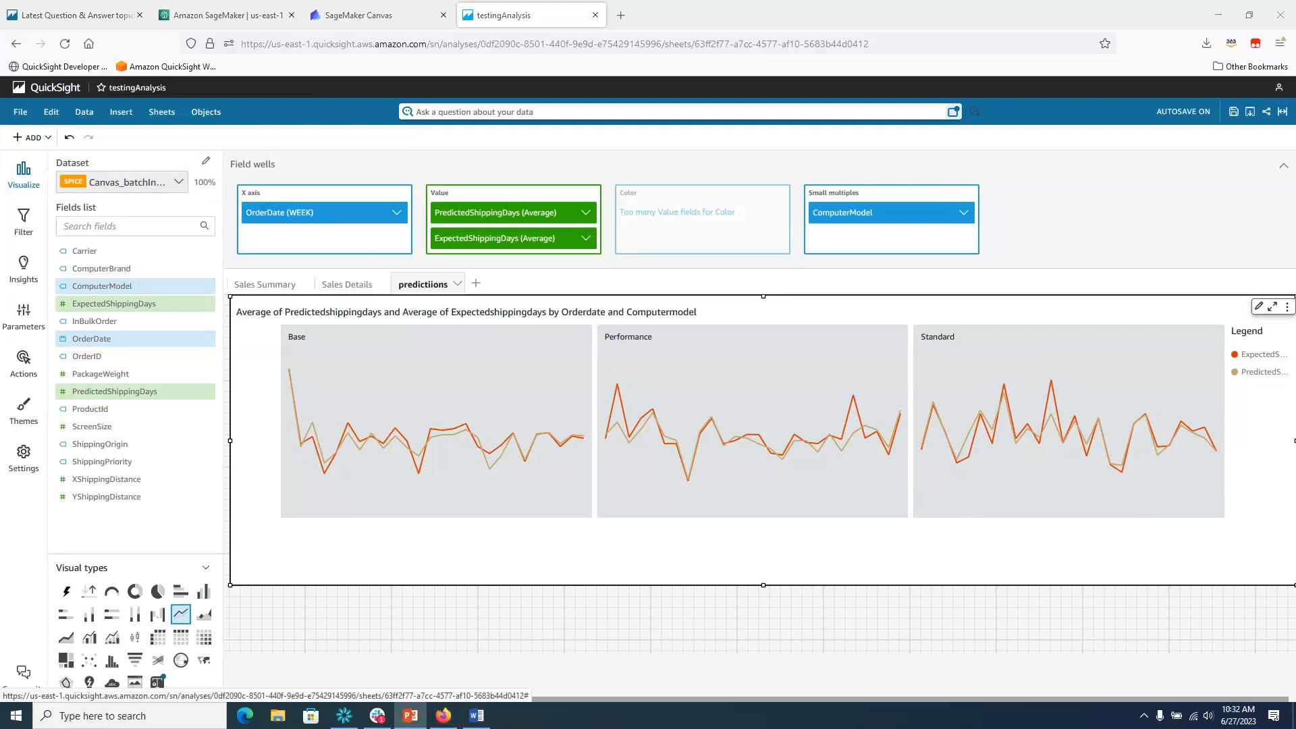